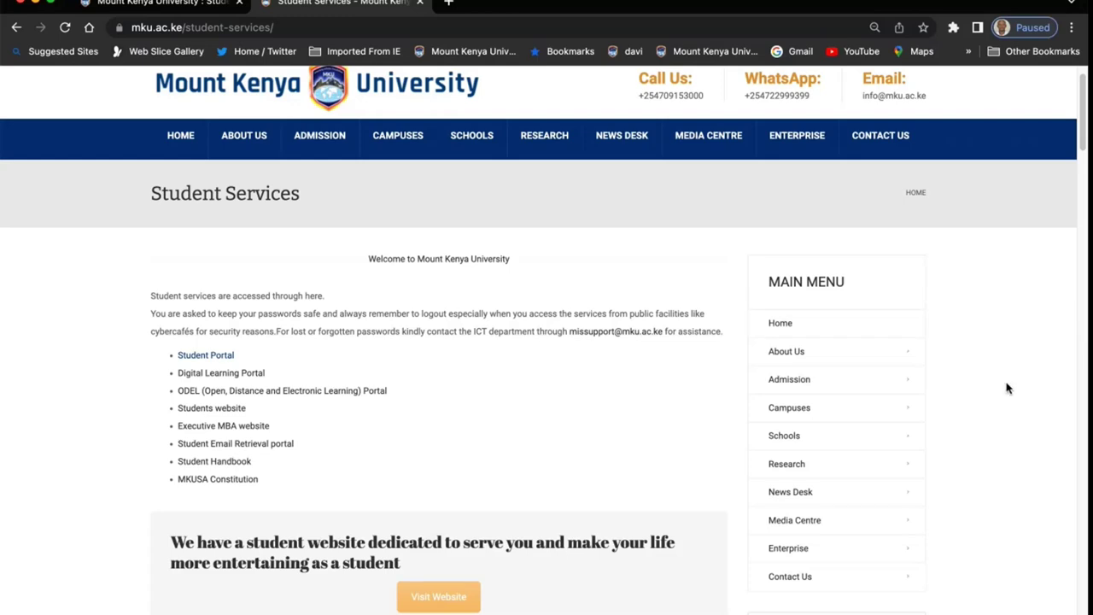
Go from the university home page to Student Services and open the Student Portal in a new tab.
click(181, 137)
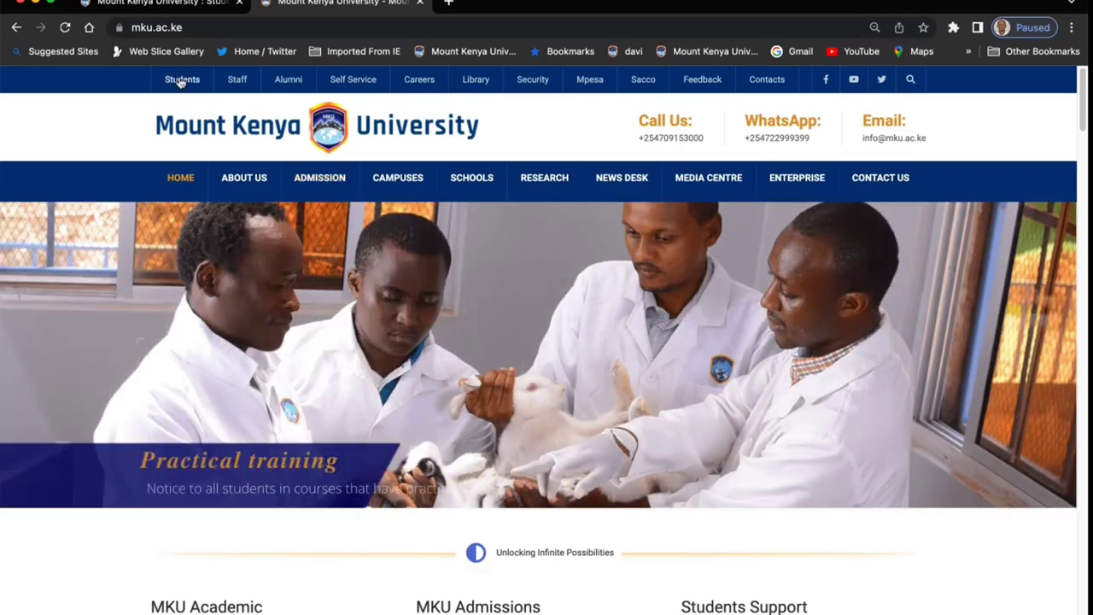
click(181, 79)
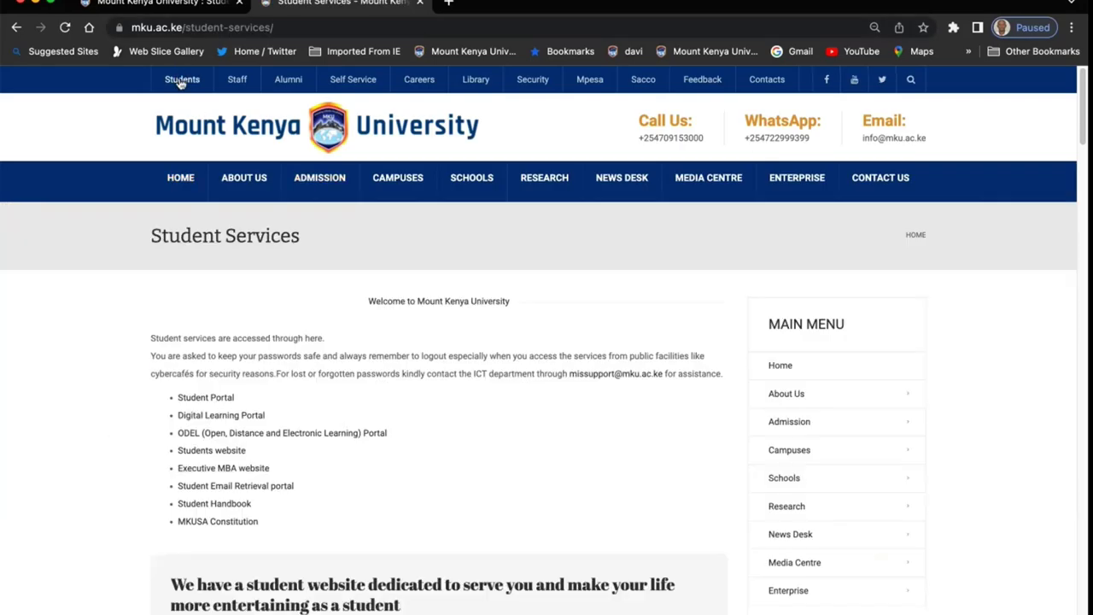
mouse_move(245, 178)
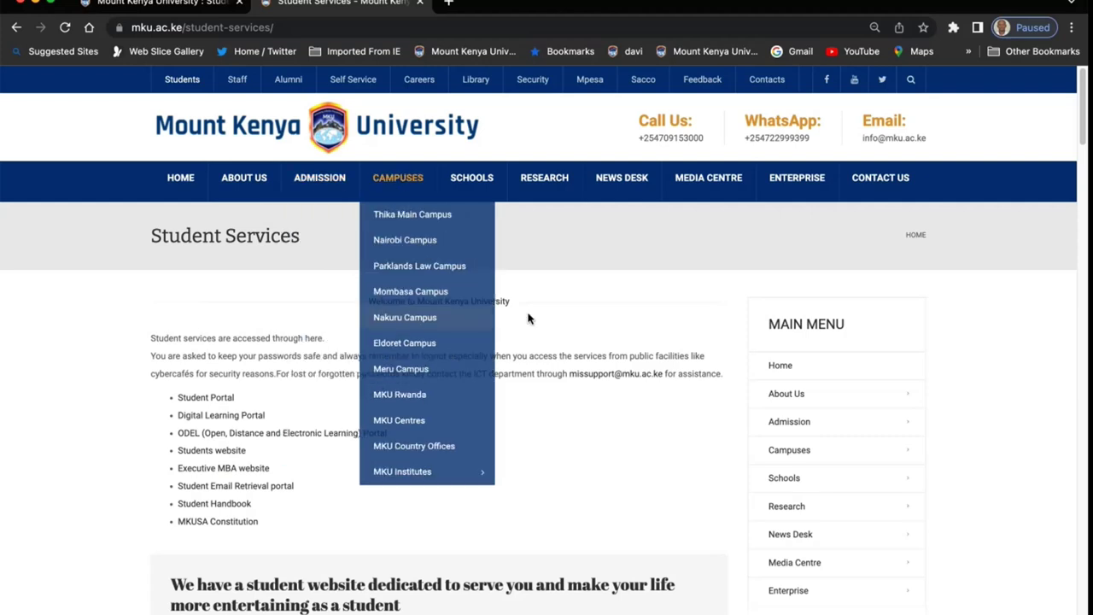
click(215, 403)
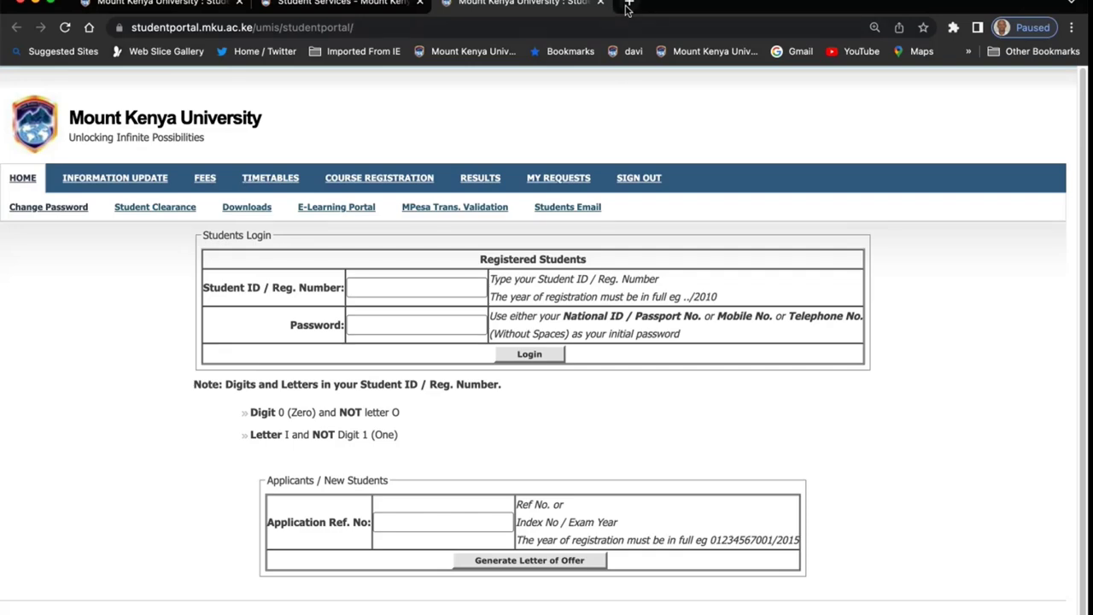
Load studentportal.mku.ac.ke directly by address in a fresh Chrome tab.
click(627, 6)
text(styde)
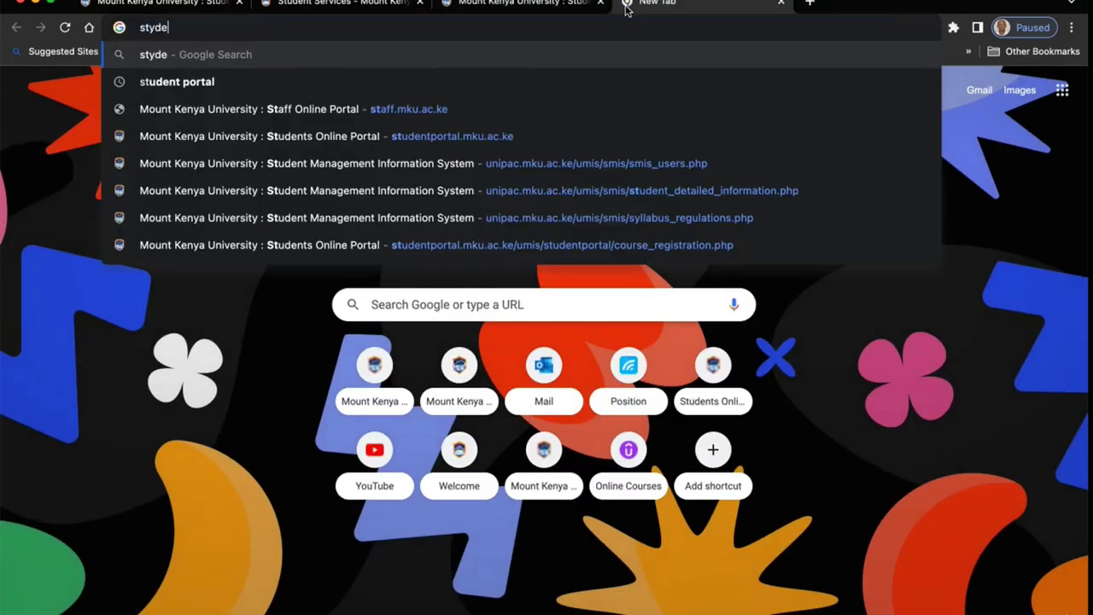
key(BackSpace)
key(BackSpace)
text(ude)
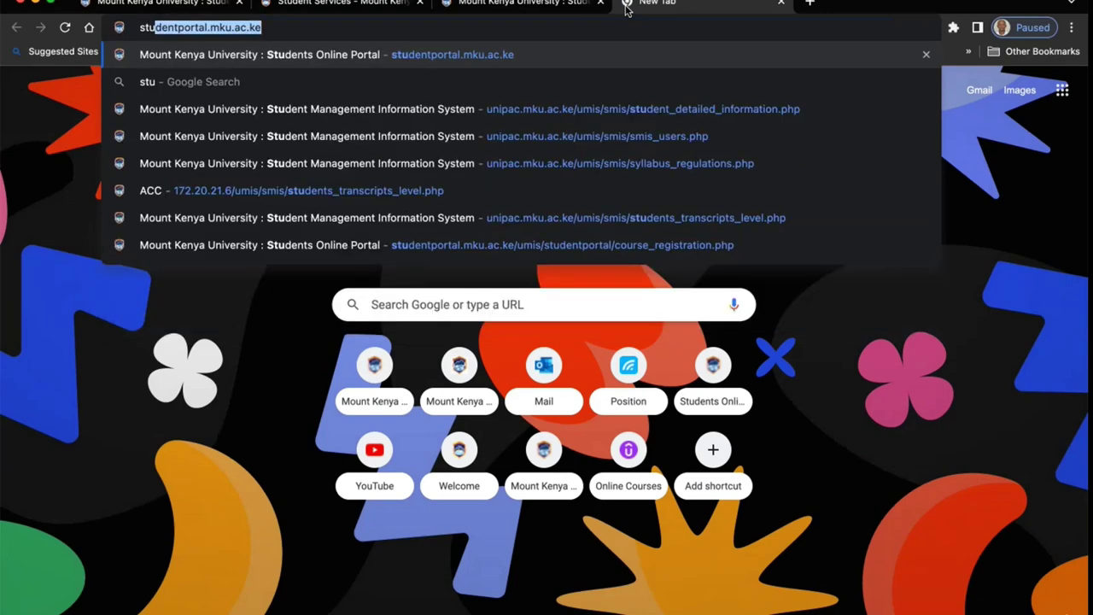
text(nt)
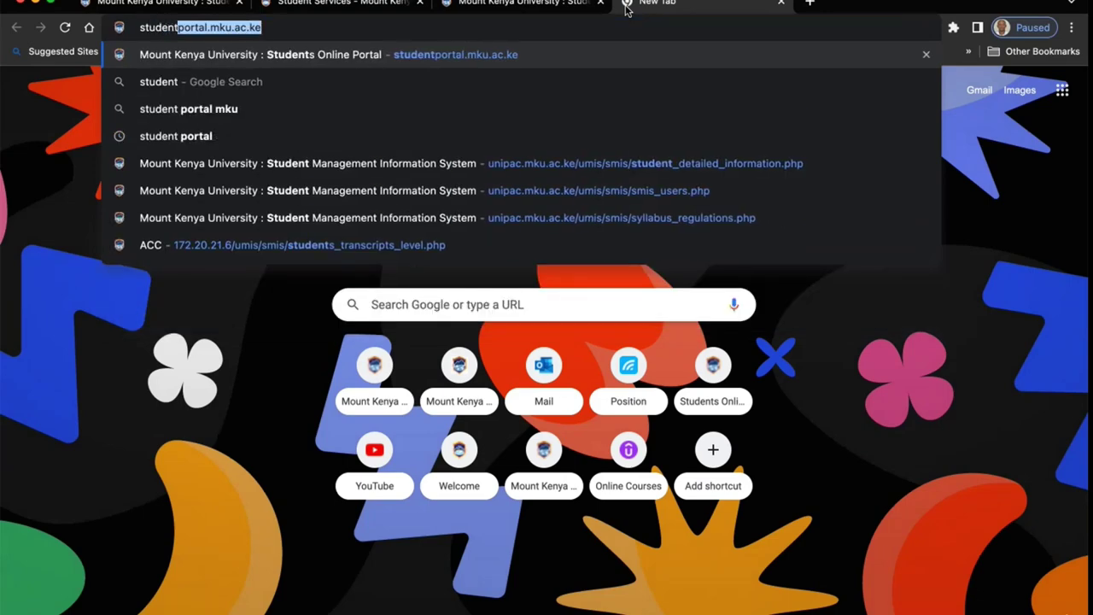
click(325, 27)
key(Return)
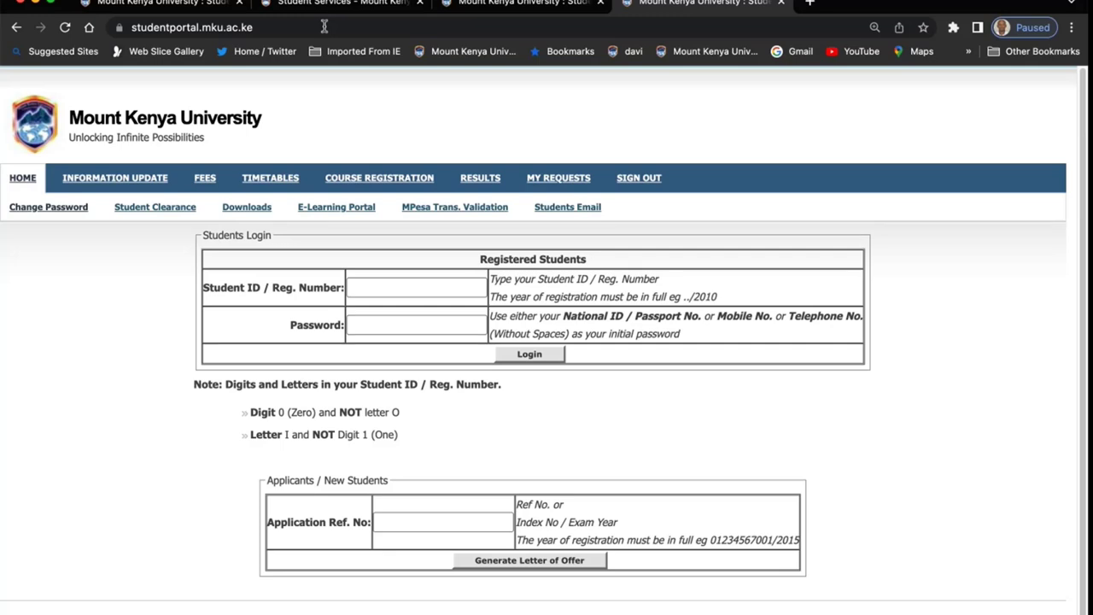
Enter the student ID and the account password in the Registered Students login form.
click(399, 524)
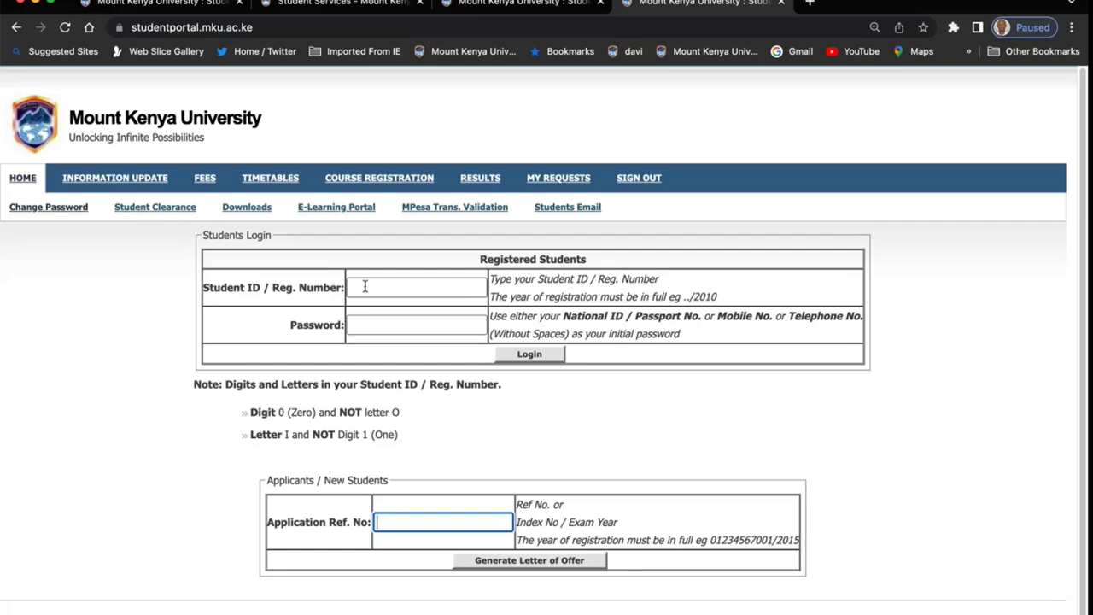
click(365, 287)
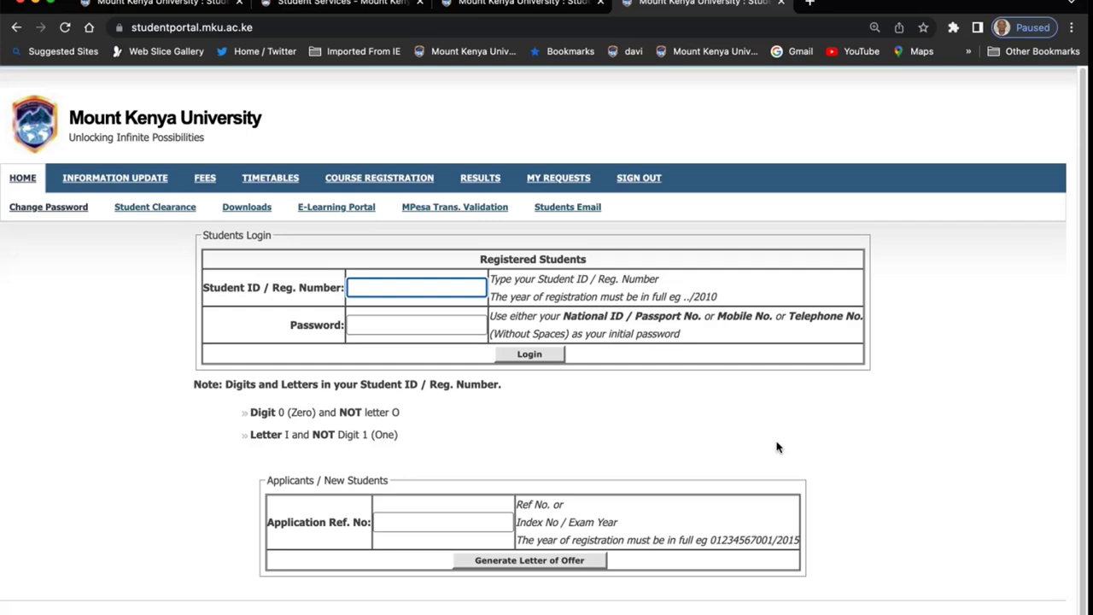
text(applicant)
key(Tab)
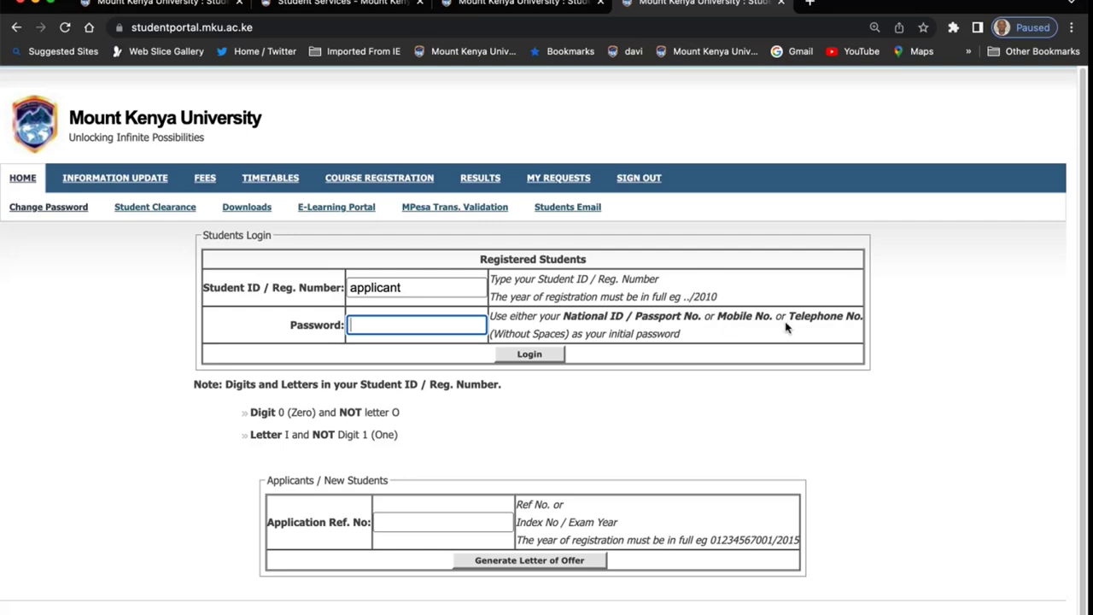
text(•••)
key(BackSpace)
key(BackSpace)
key(BackSpace)
text(•••••••••••••)
Log in and read the practicals and graduate certificates/gowns notices, returning to the list each time.
click(521, 356)
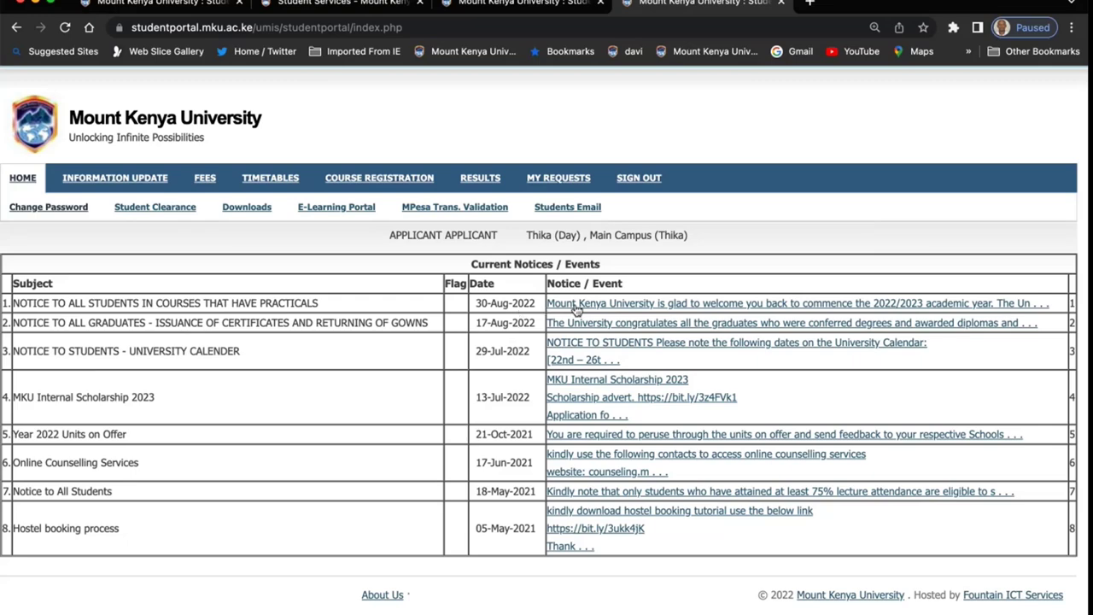
click(669, 308)
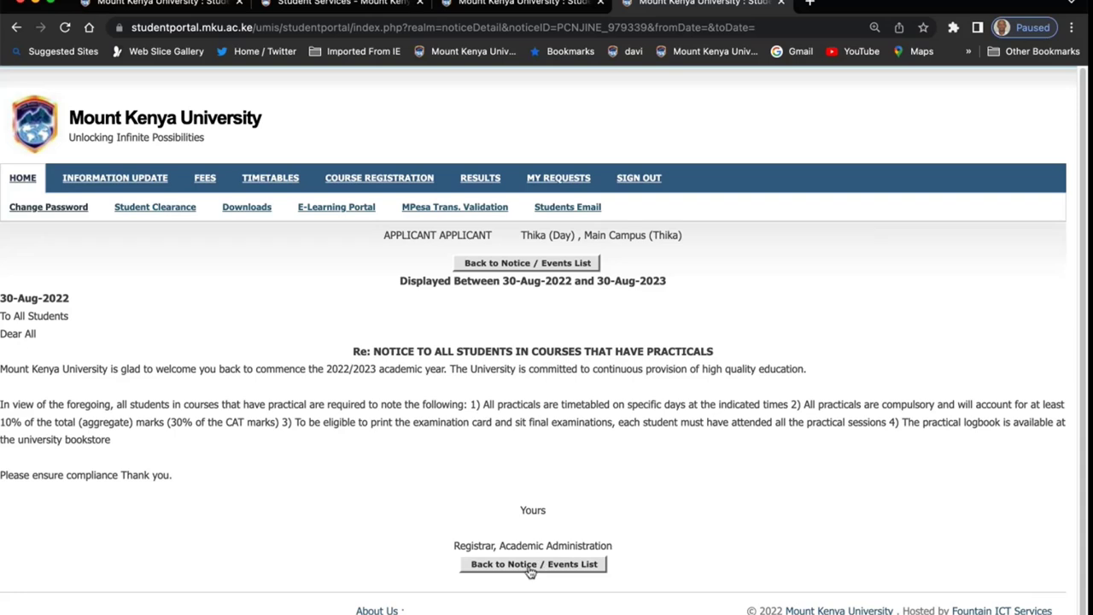
click(529, 565)
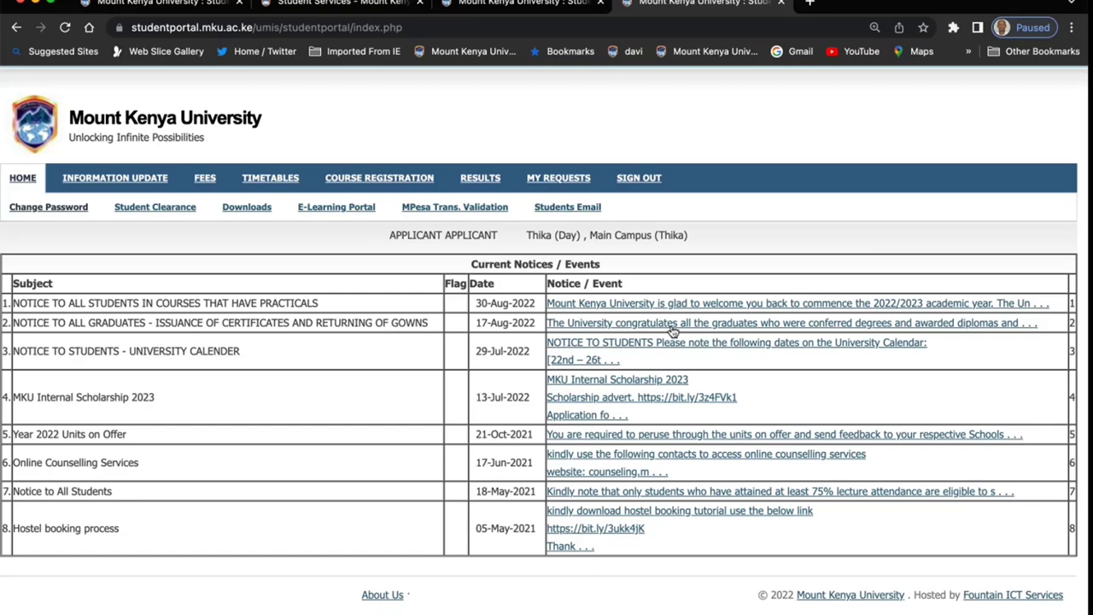
click(674, 331)
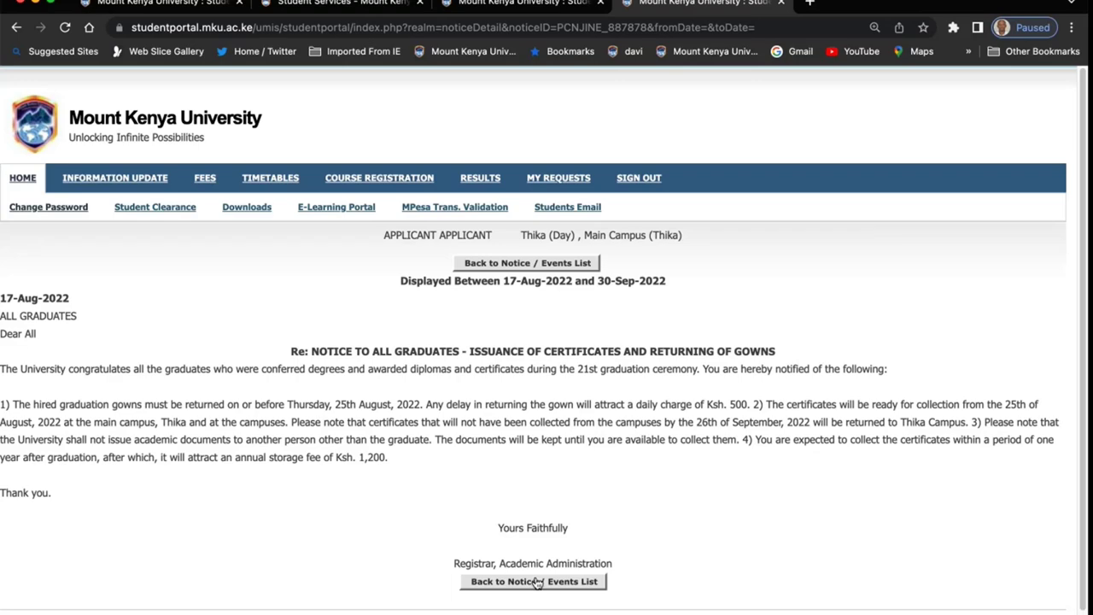
click(517, 588)
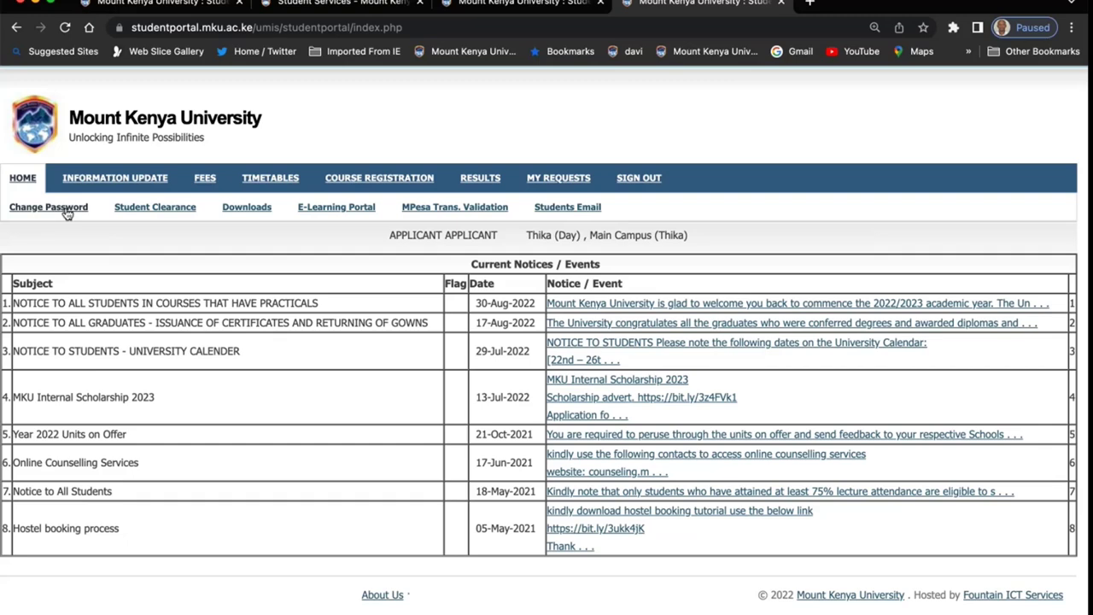
Fill in the current, new and retyped passwords on the Change Password form.
click(66, 212)
click(367, 311)
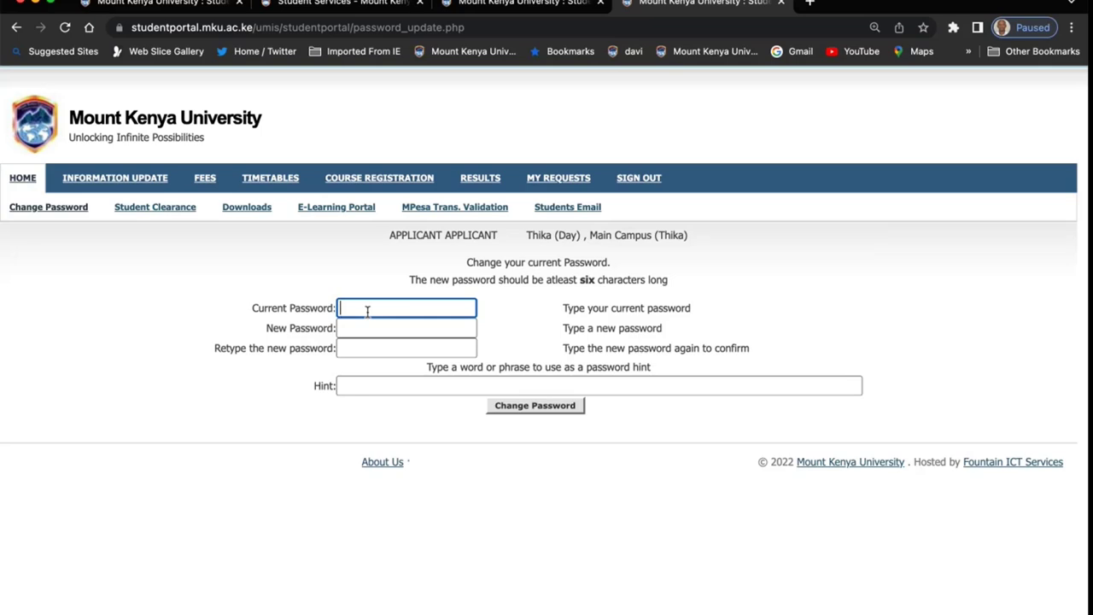
text(•••••••••••••)
click(347, 330)
text(••••••)
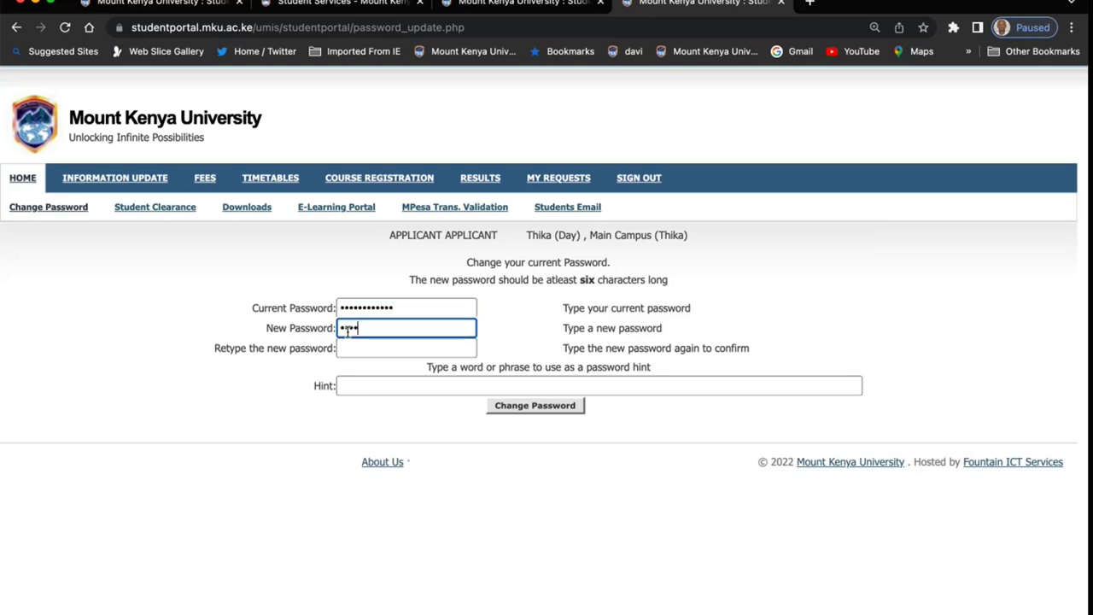
text(••••••)
click(342, 348)
text(••••••••)
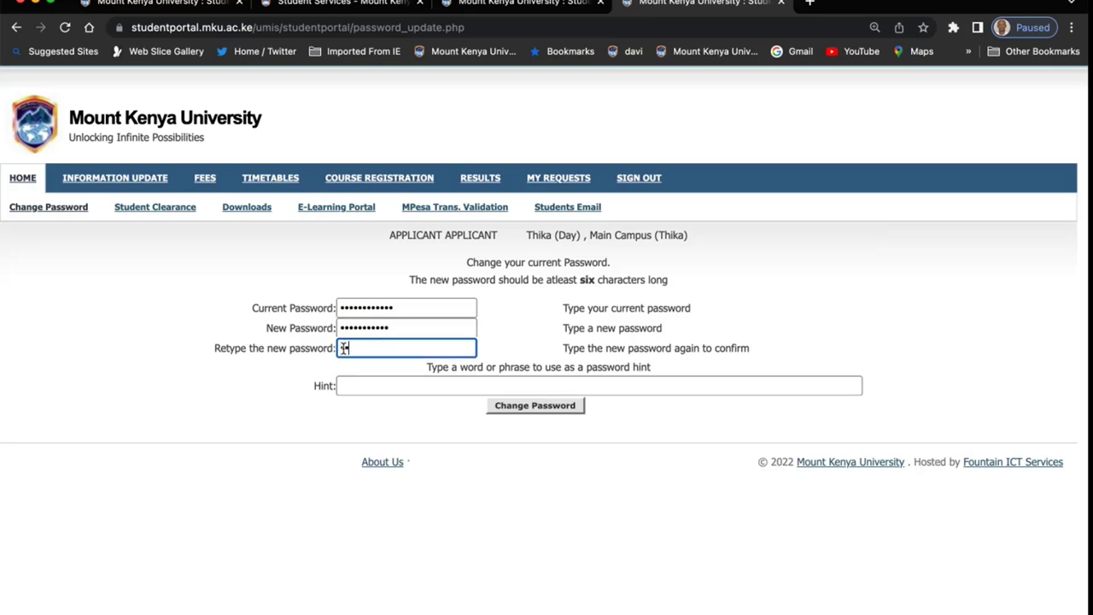
text(•••)
Add the password hint 'MKU', submit, and begin re-entering the rejected current password.
click(436, 391)
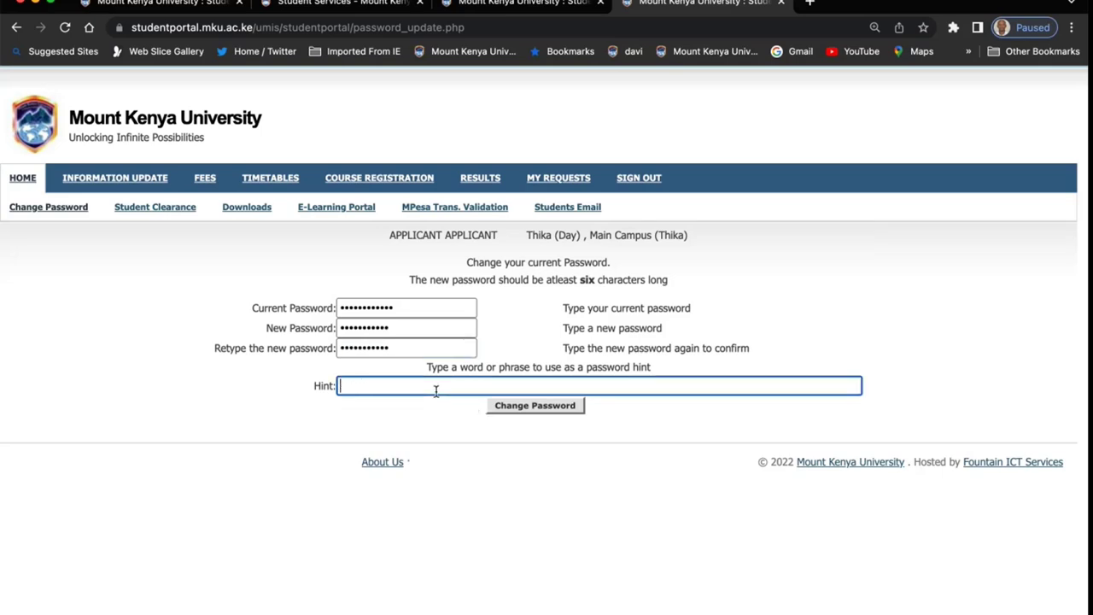
text(MKU)
click(535, 406)
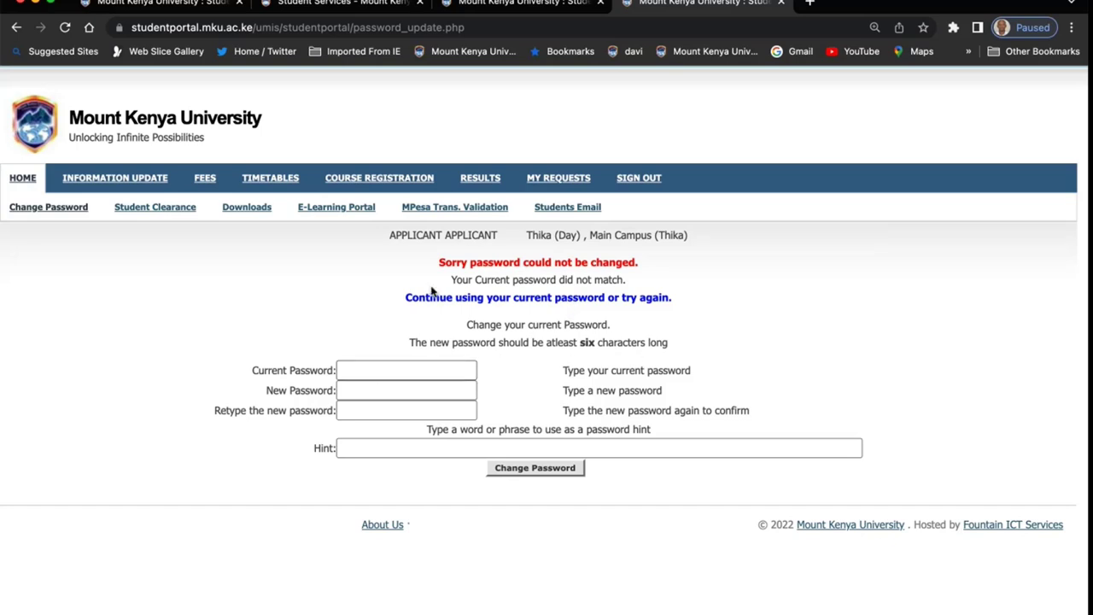
click(360, 373)
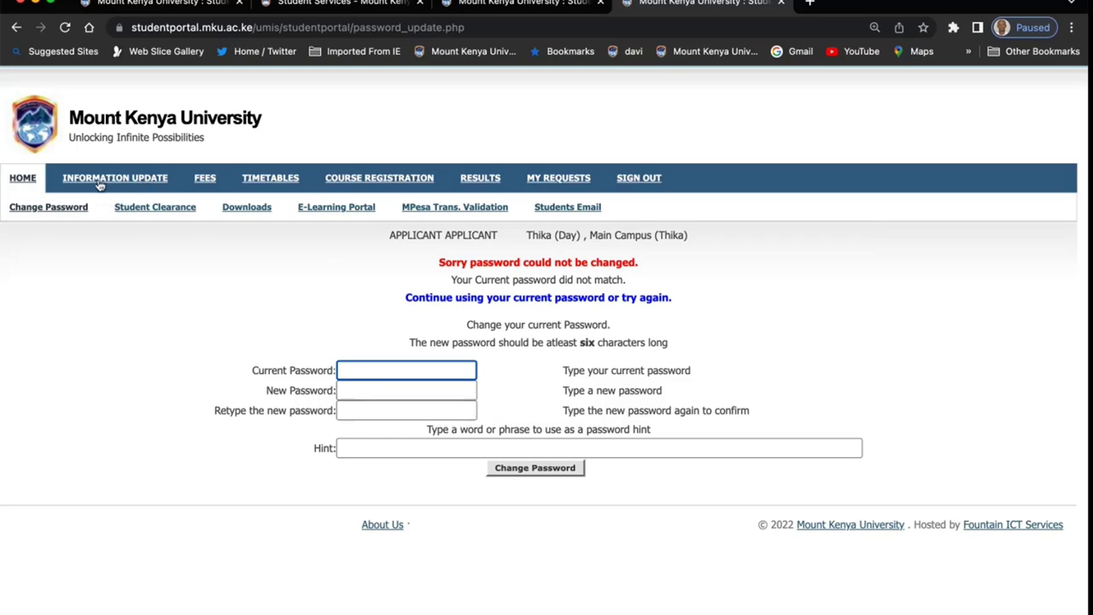
Open Personal Information under Information Update and scroll through the personal details and programme option sections.
click(100, 182)
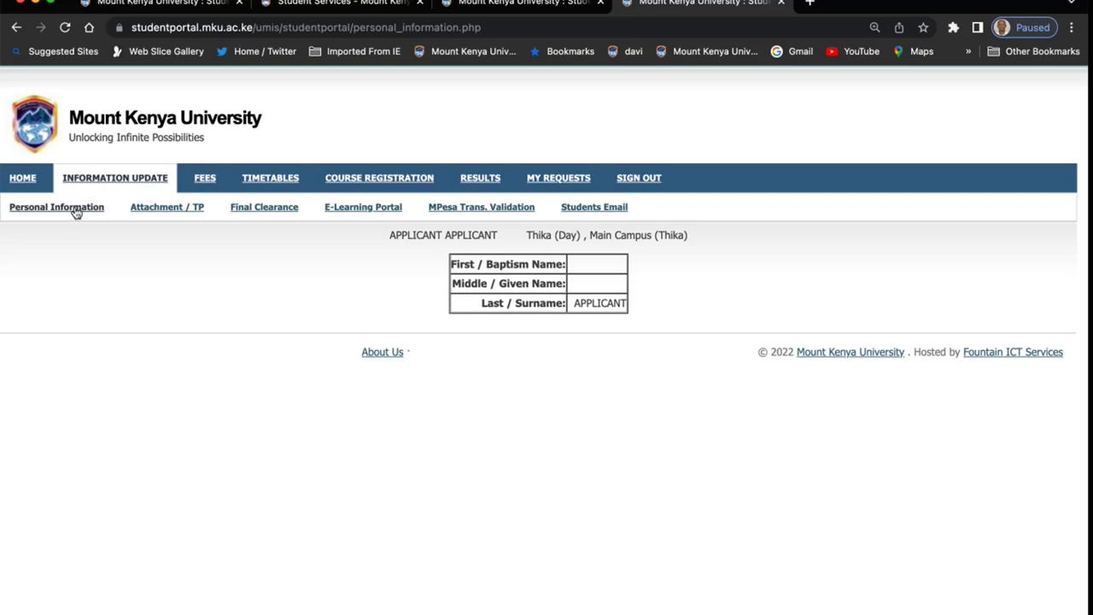
click(76, 213)
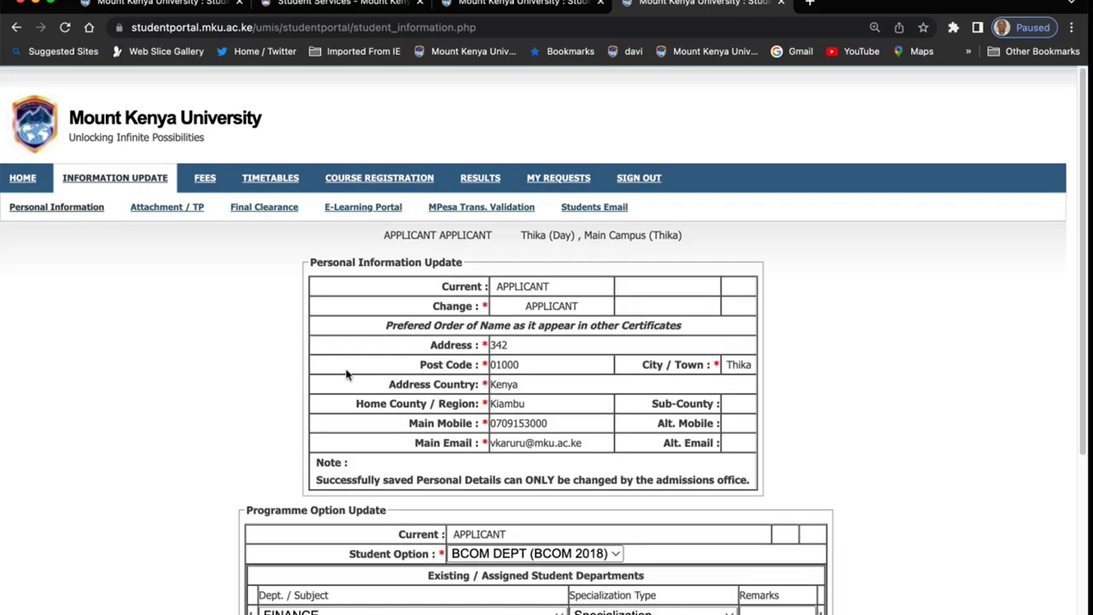
scroll(488, 376, down, 1)
scroll(491, 371, down, 1)
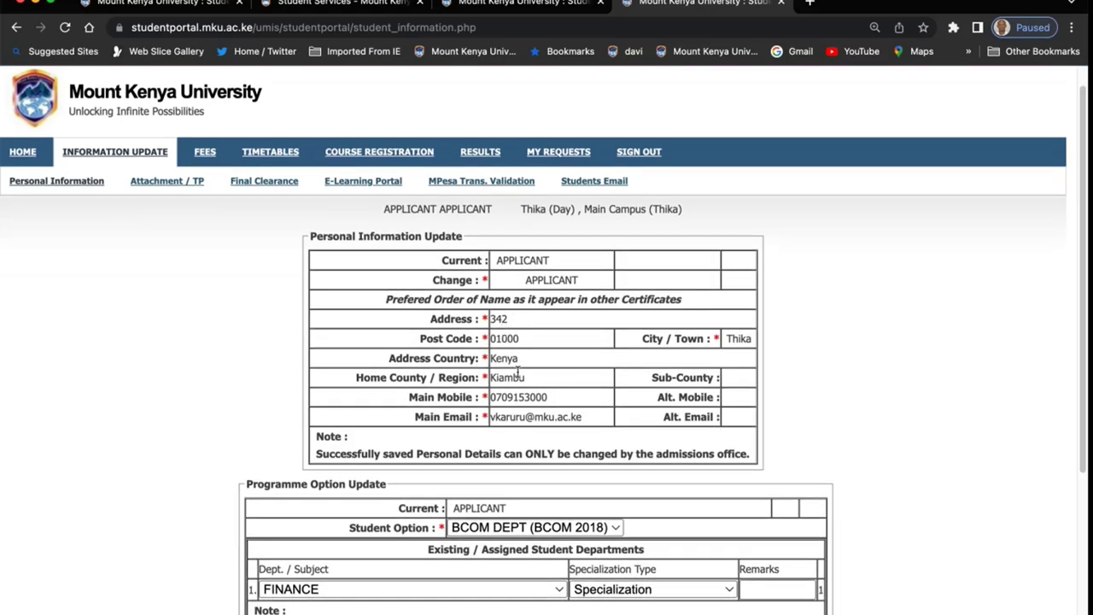
scroll(513, 363, down, 3)
scroll(515, 357, up, 1)
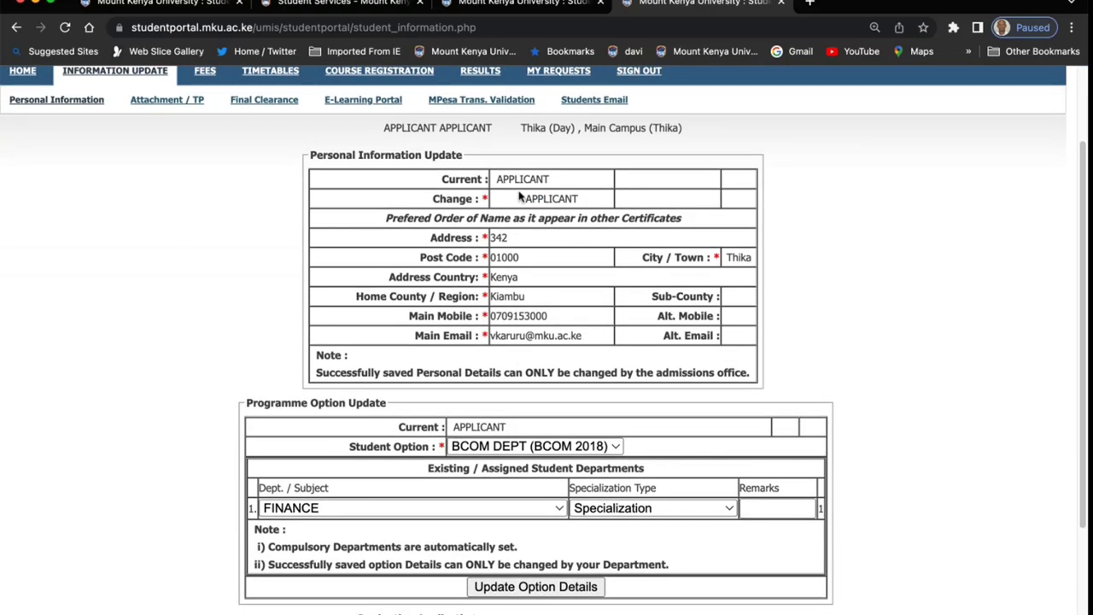
scroll(525, 256, up, 1)
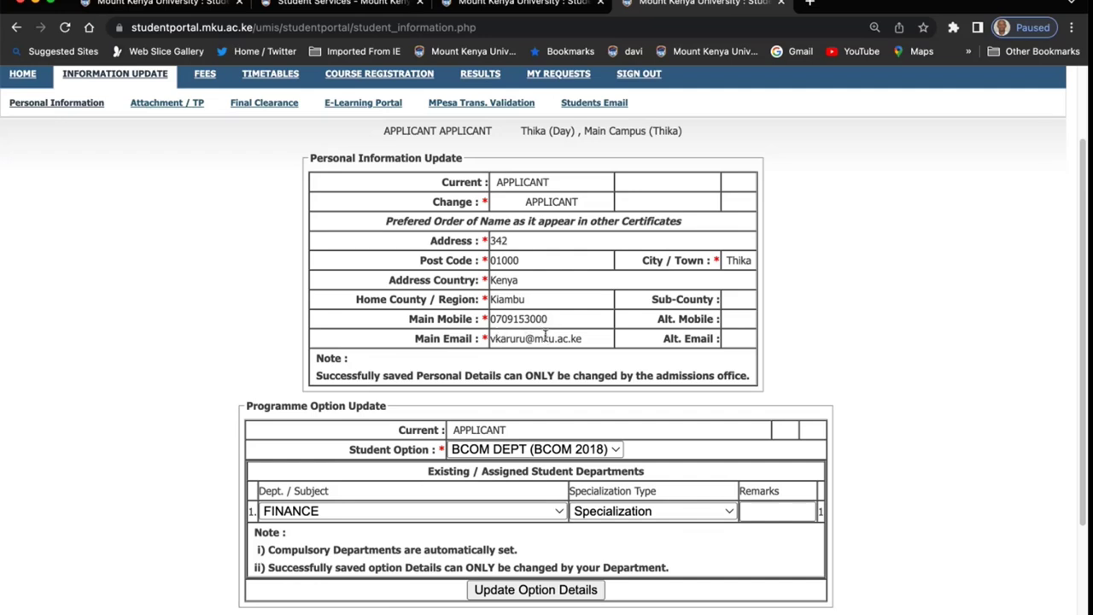
scroll(545, 342, down, 3)
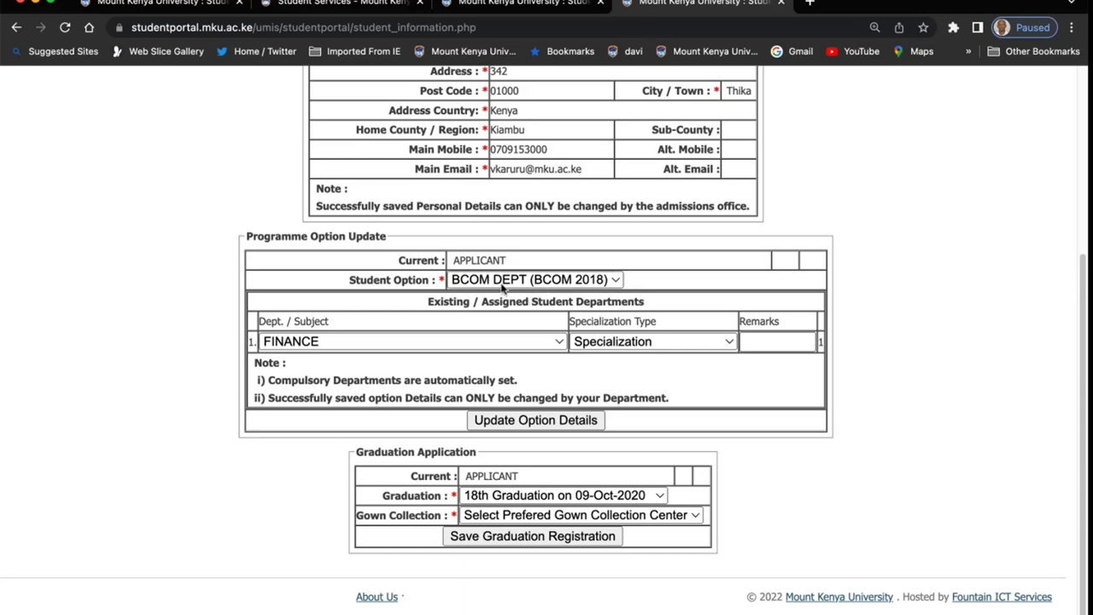
Set programme option to Select Syllabus Option, department FINANCE and specialization type Specialization.
click(558, 283)
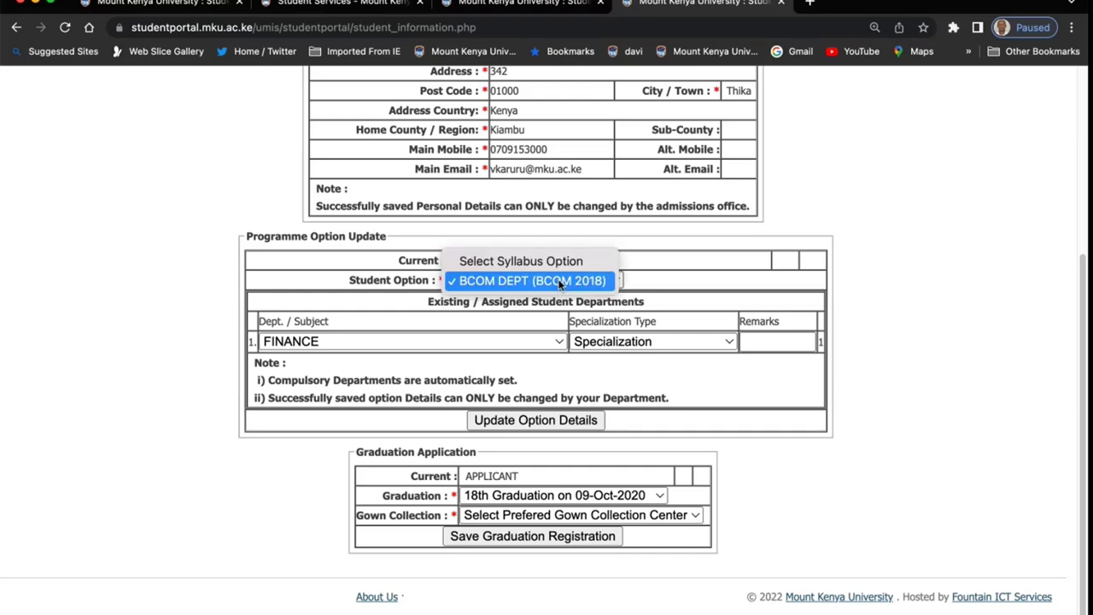
click(559, 282)
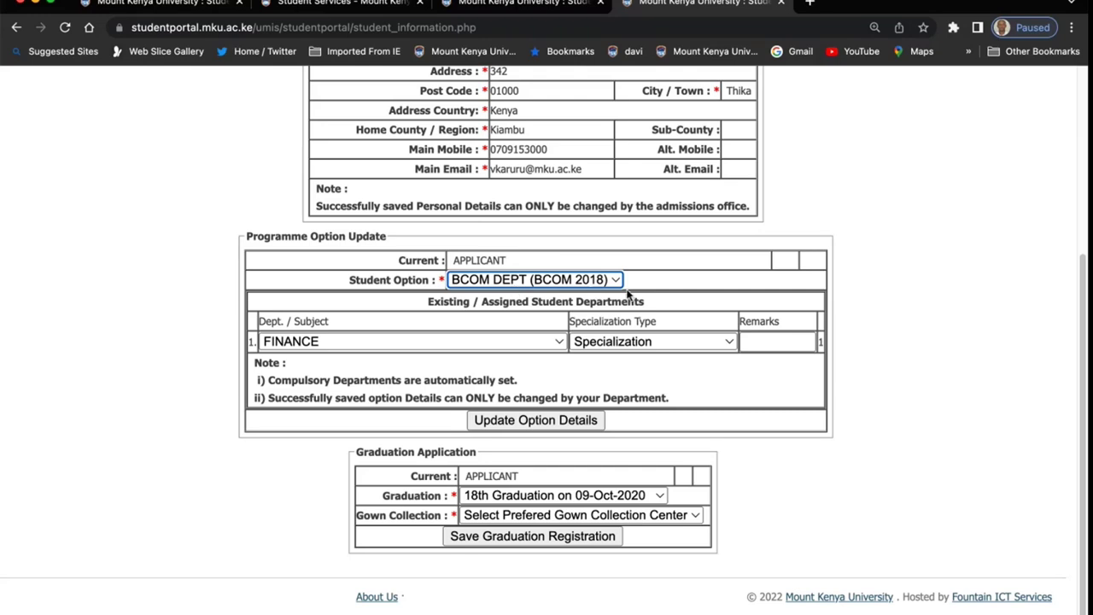
click(551, 285)
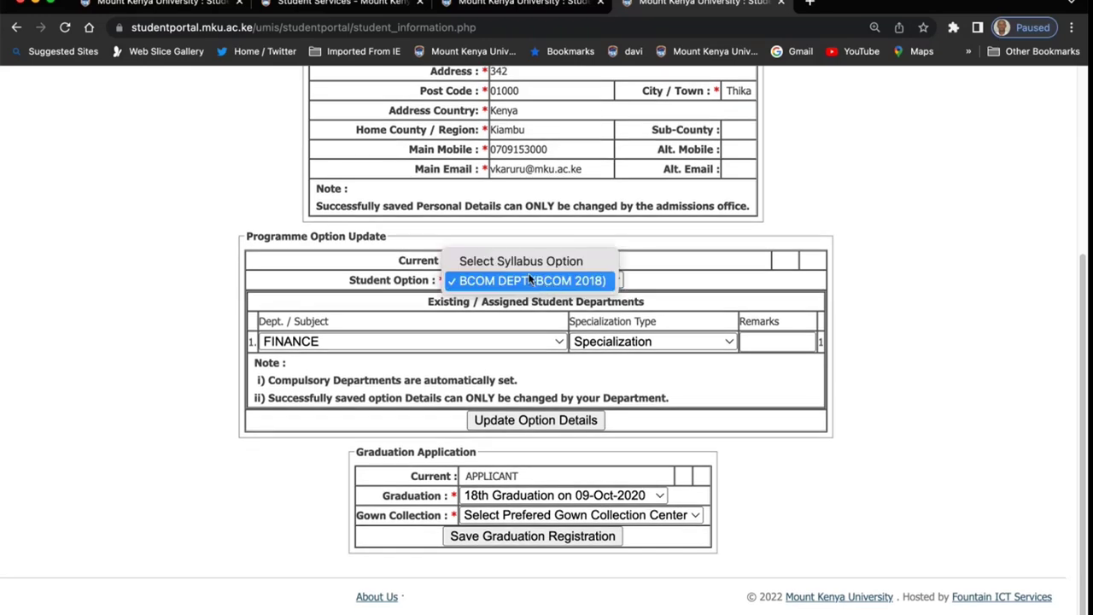
click(516, 265)
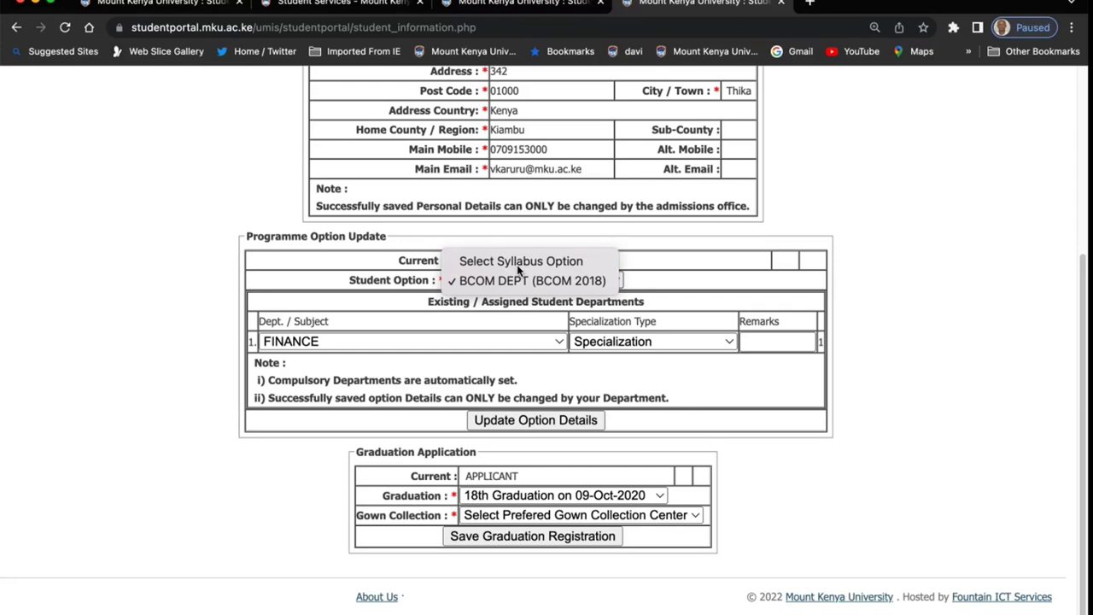
click(456, 342)
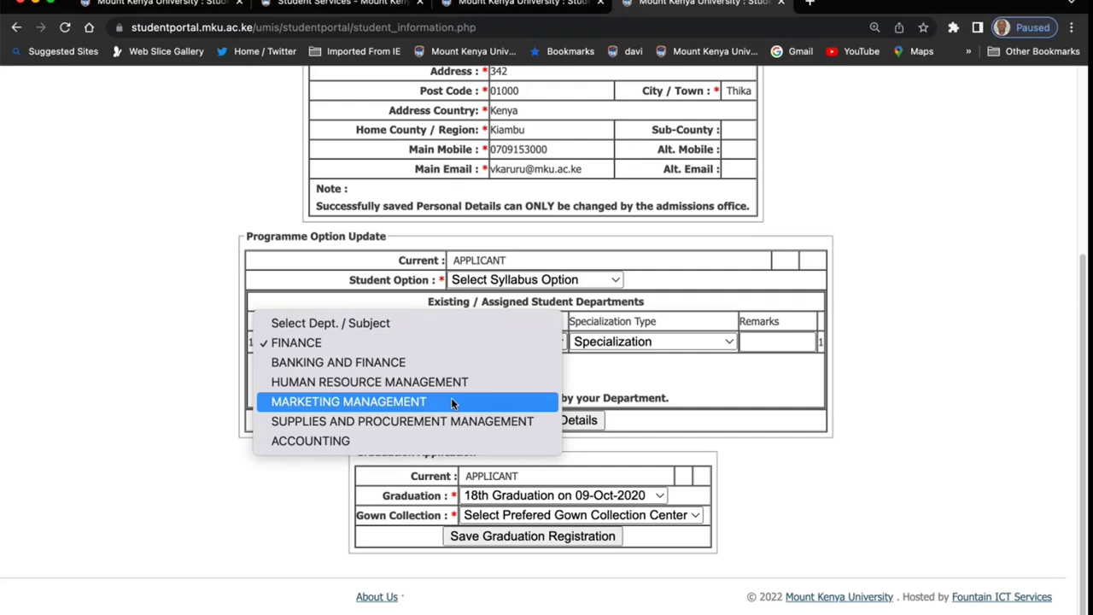
click(494, 341)
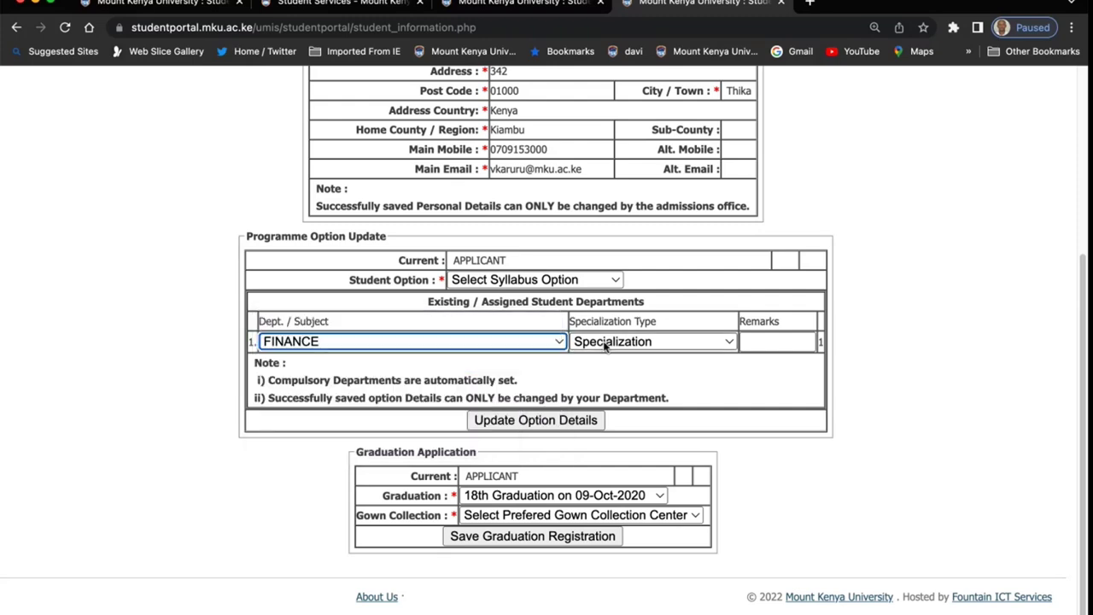
click(605, 342)
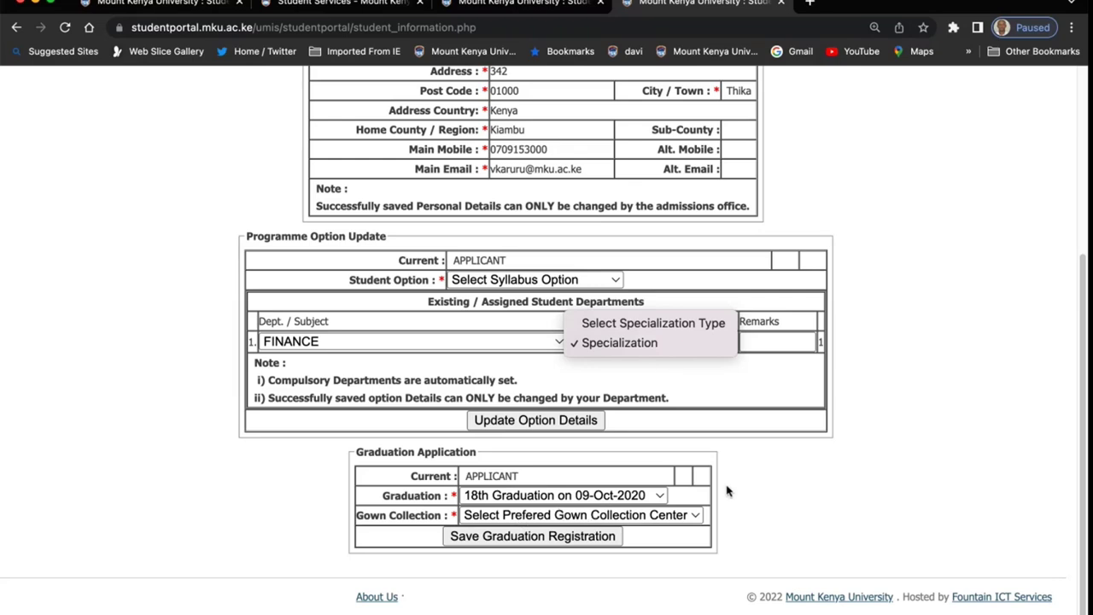
click(567, 499)
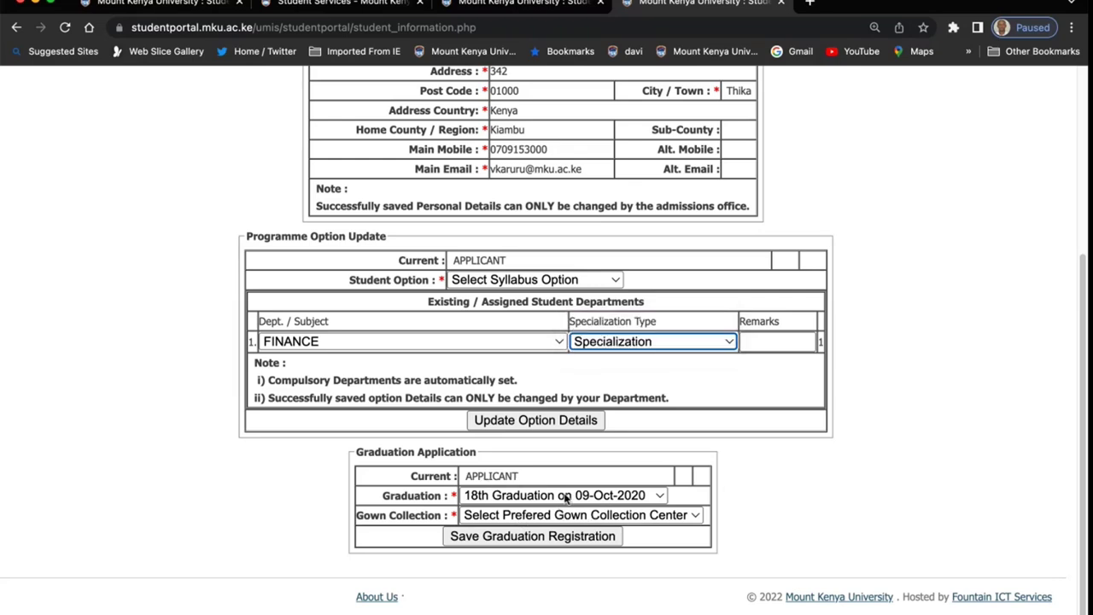
Choose the 22nd Graduation on 03-Dec-2022 and review the gown collection centres without selecting one.
click(566, 498)
click(564, 477)
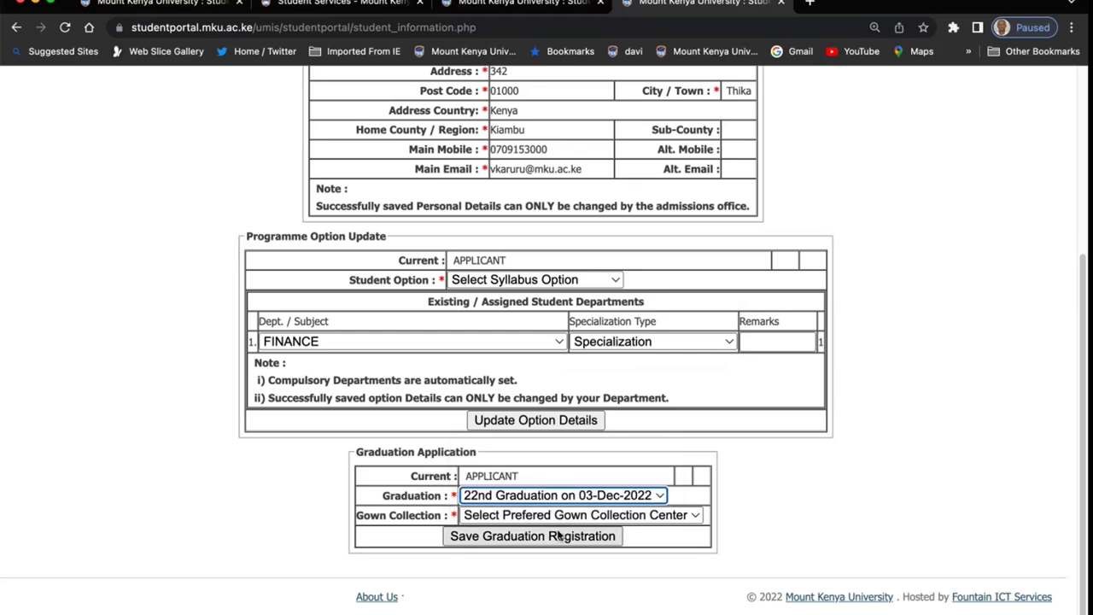
click(563, 516)
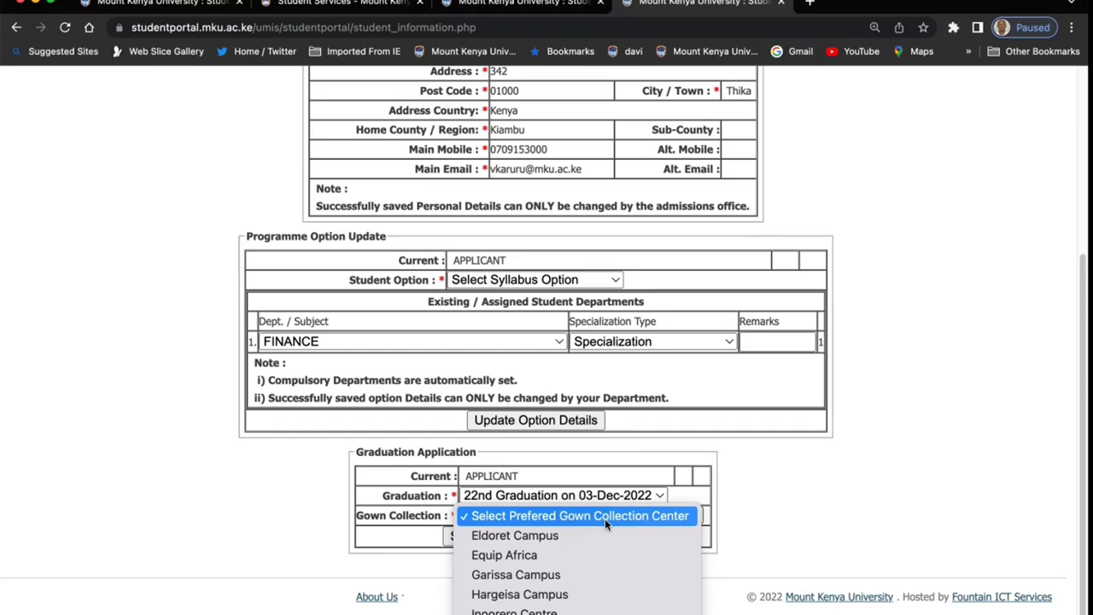
click(753, 508)
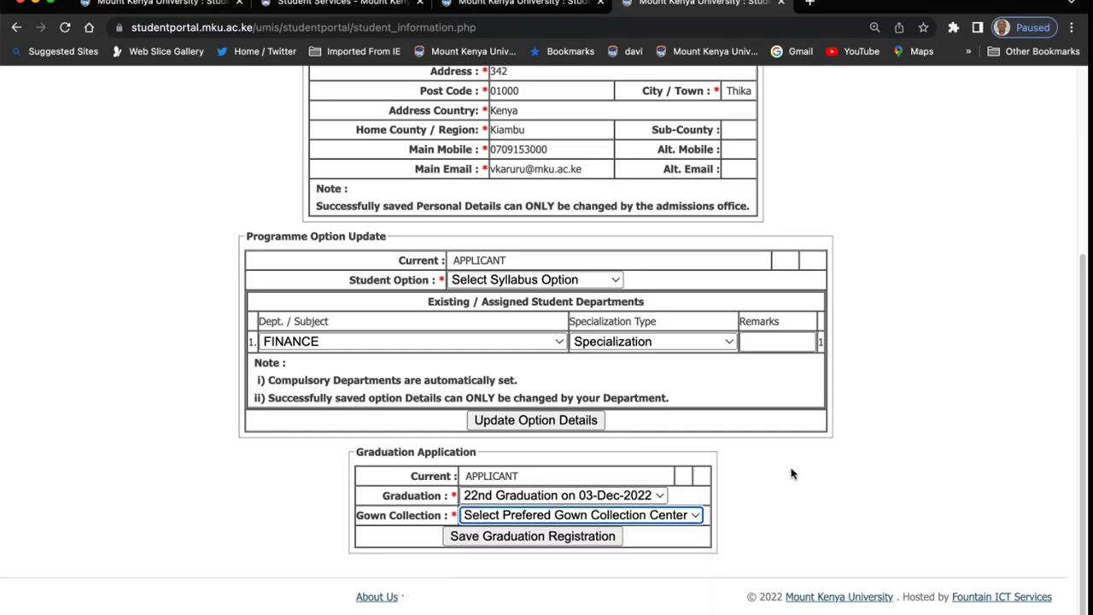
scroll(790, 465, up, 5)
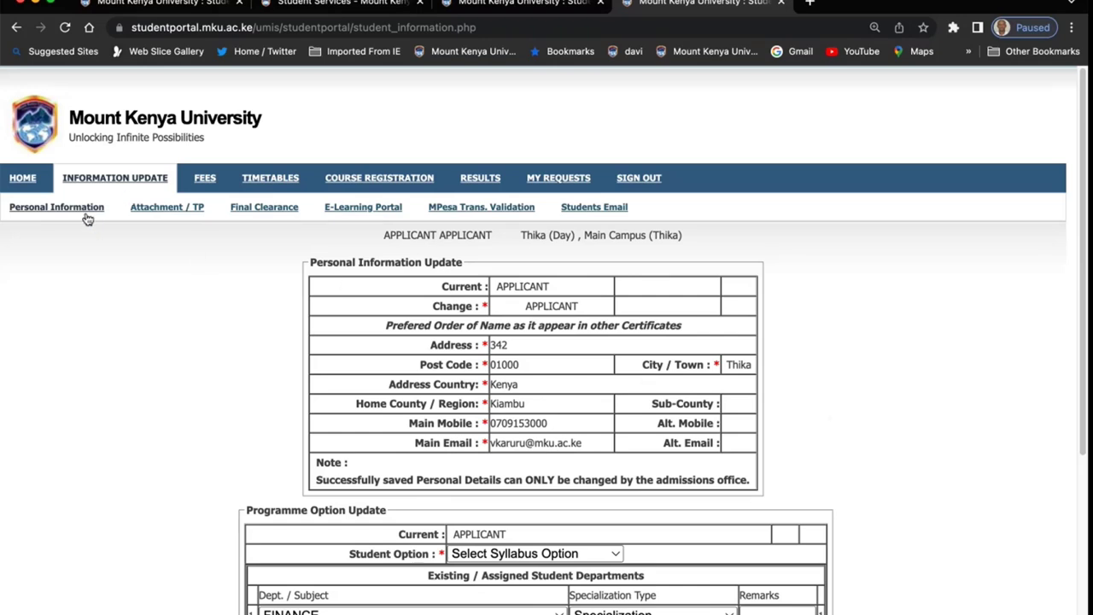
Open the FEES tab and scroll through the 2017/2018 Online Fees Statement in KShs.
click(203, 181)
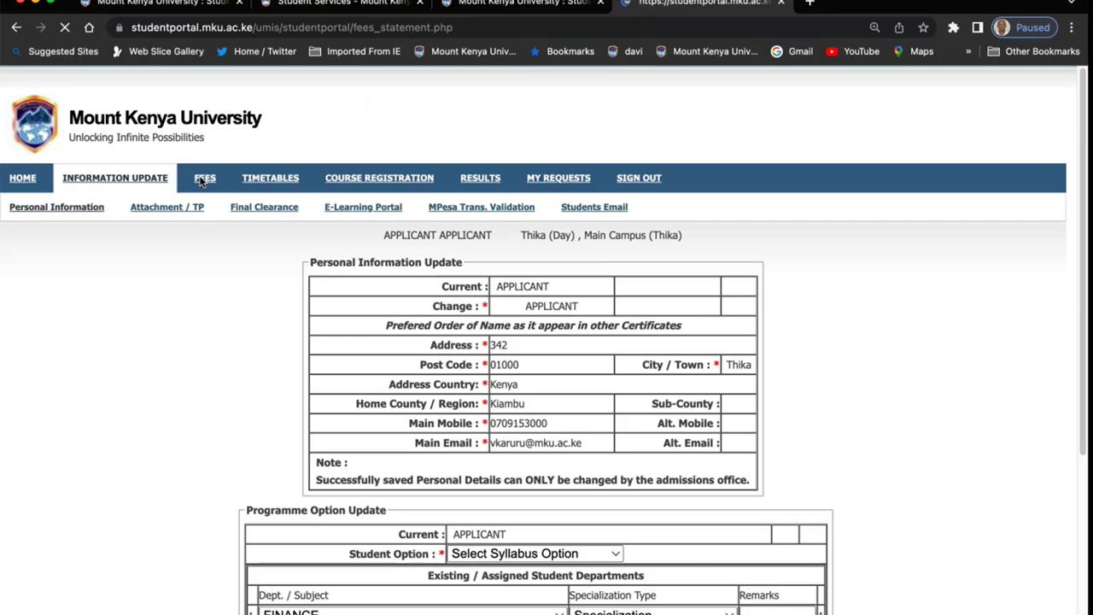
scroll(437, 448, down, 2)
scroll(437, 449, up, 2)
scroll(453, 440, down, 15)
scroll(468, 436, up, 15)
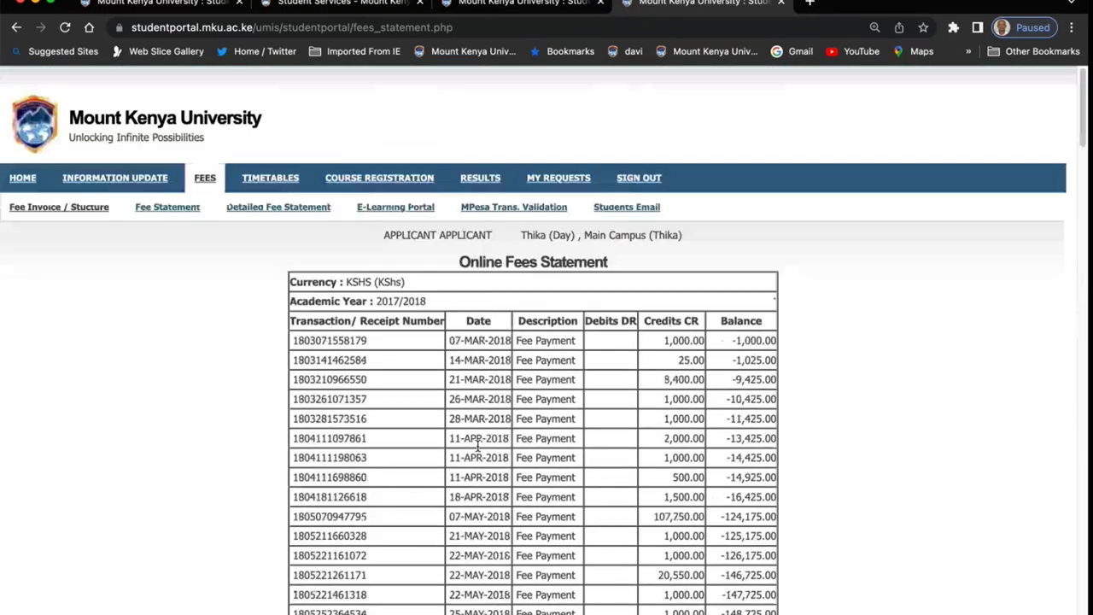
Open TIMETABLES and scroll through the 2022/2023 Sep/Dec BCOM teaching timetable's Saturday courses.
click(258, 184)
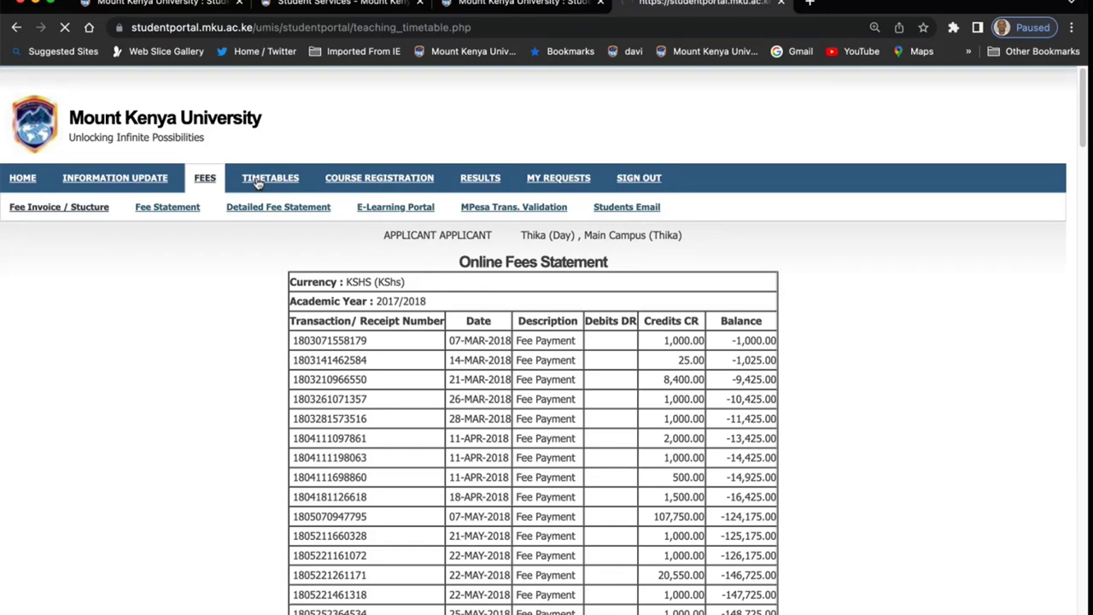
scroll(321, 423, down, 1)
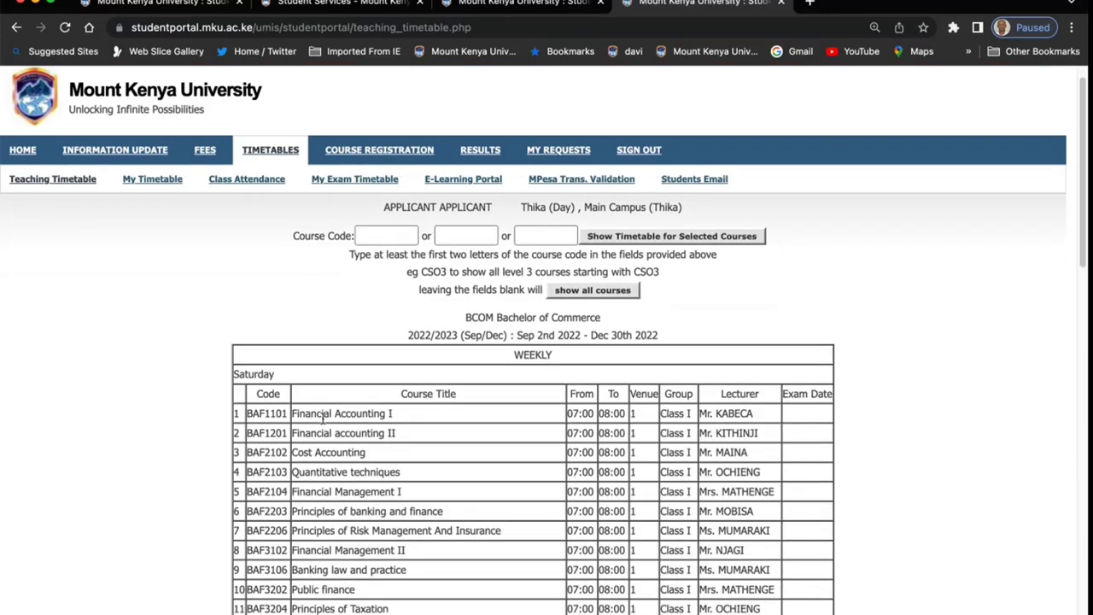
scroll(323, 416, down, 3)
scroll(326, 429, down, 8)
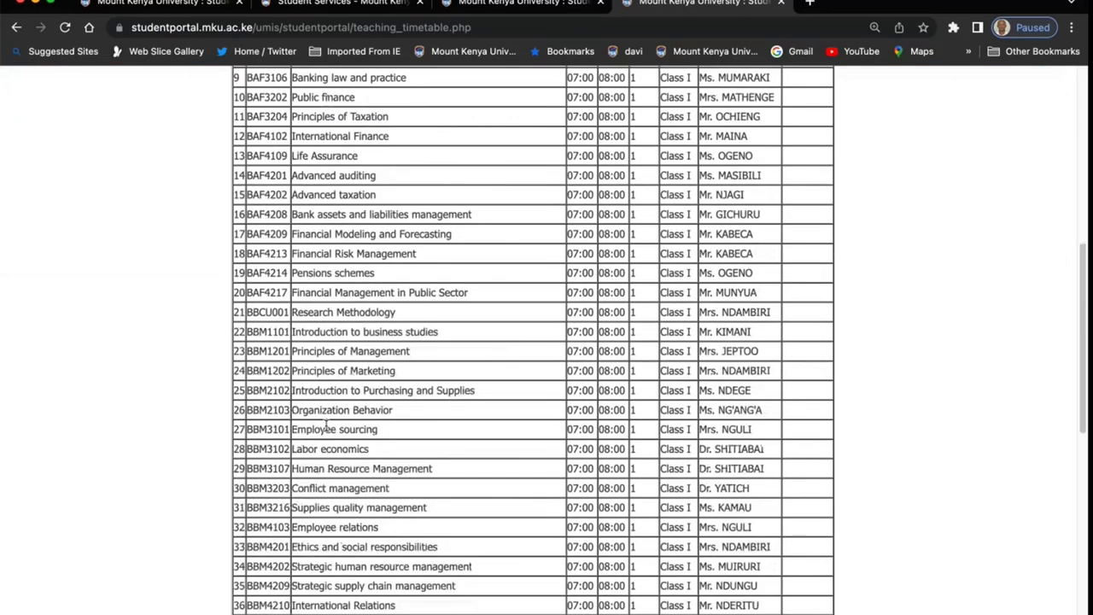
scroll(325, 427, up, 12)
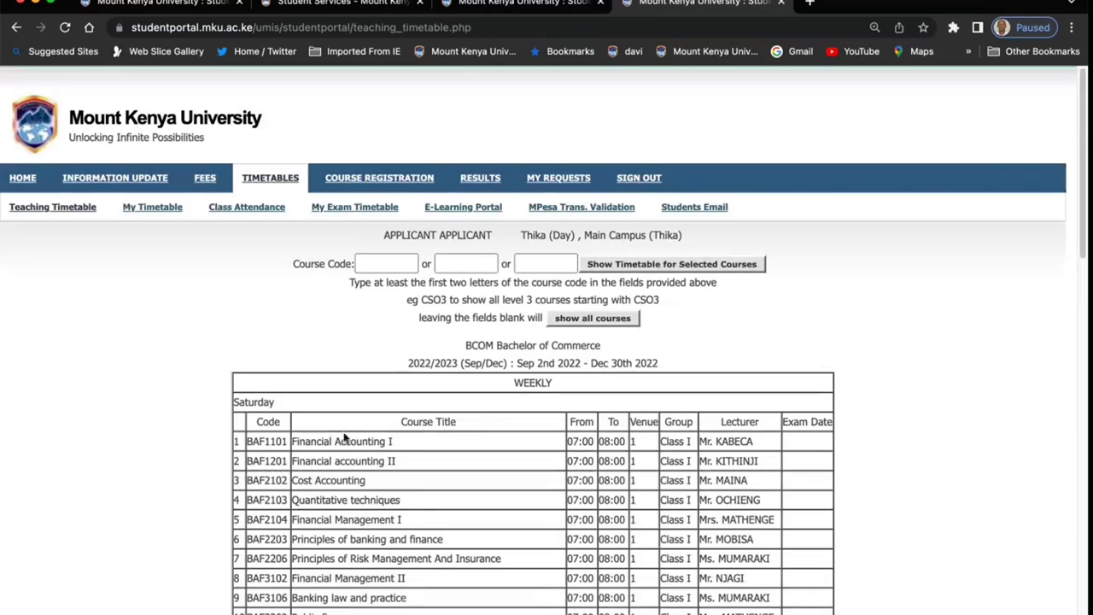
scroll(345, 436, down, 8)
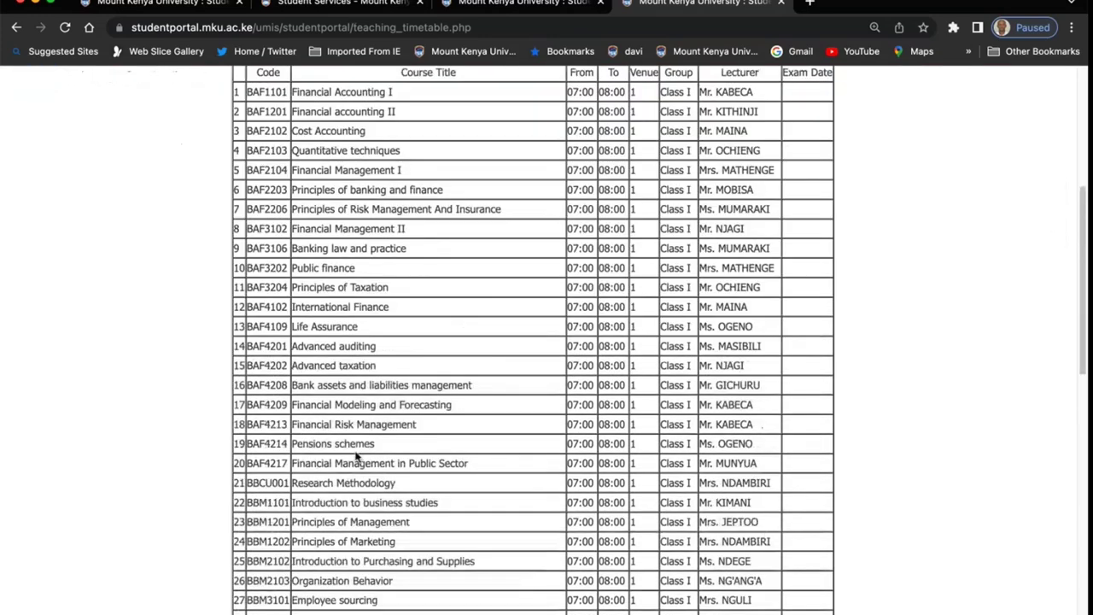
scroll(287, 358, up, 4)
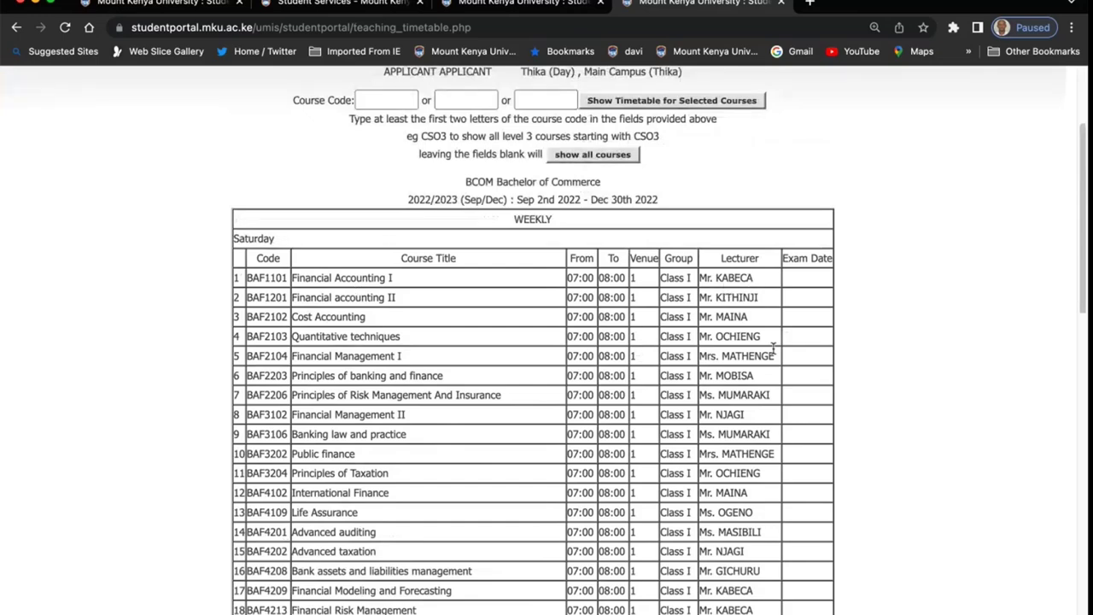
scroll(750, 335, down, 20)
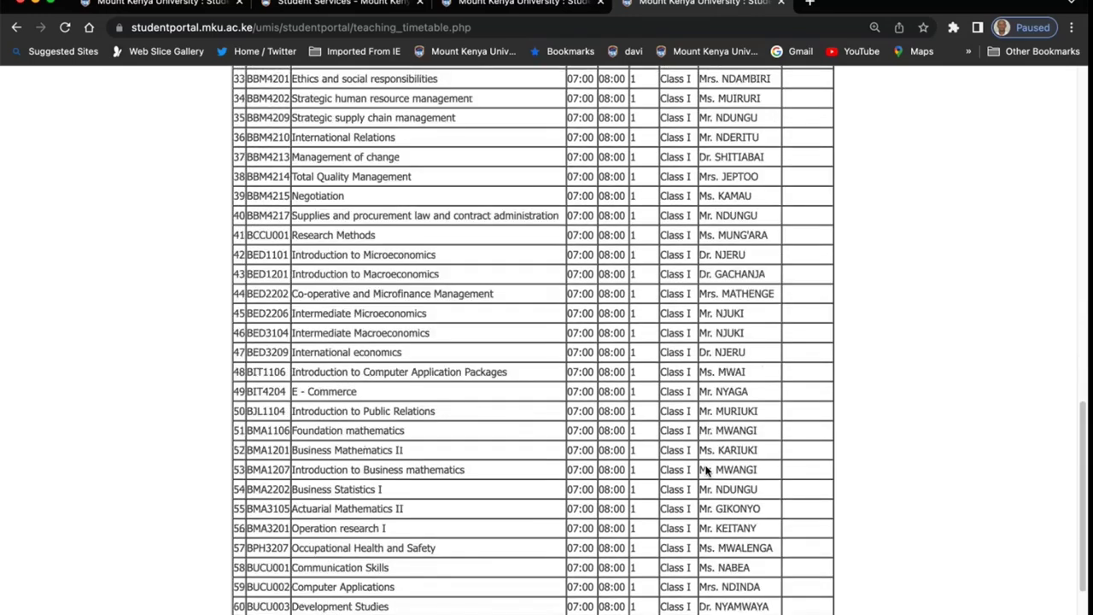
scroll(649, 452, up, 20)
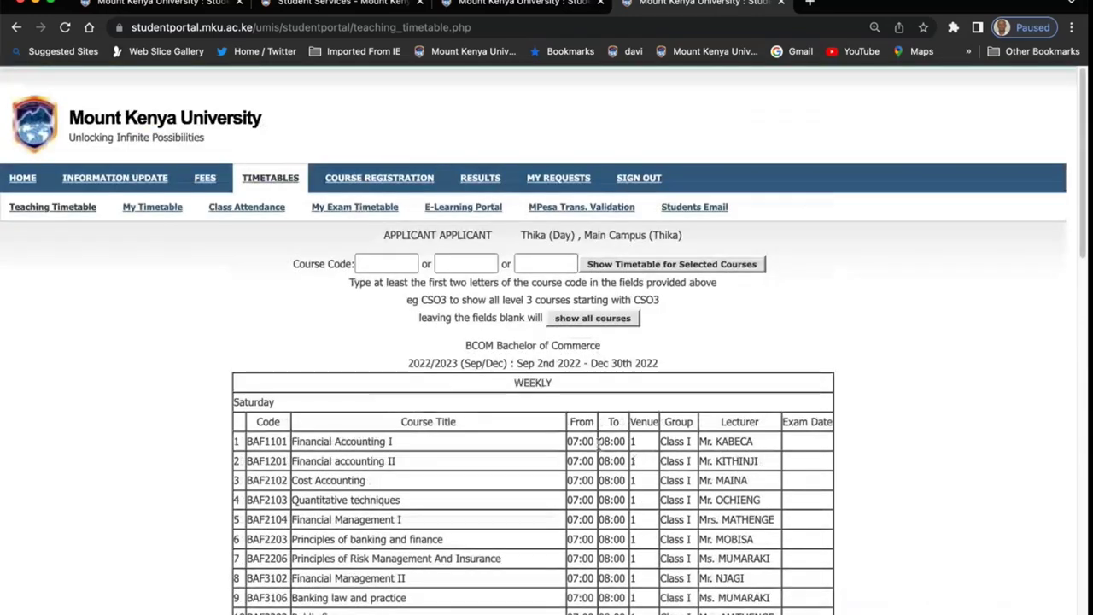
Open Course Registration, and open the Timetables page in a second tab and switch to it.
click(360, 186)
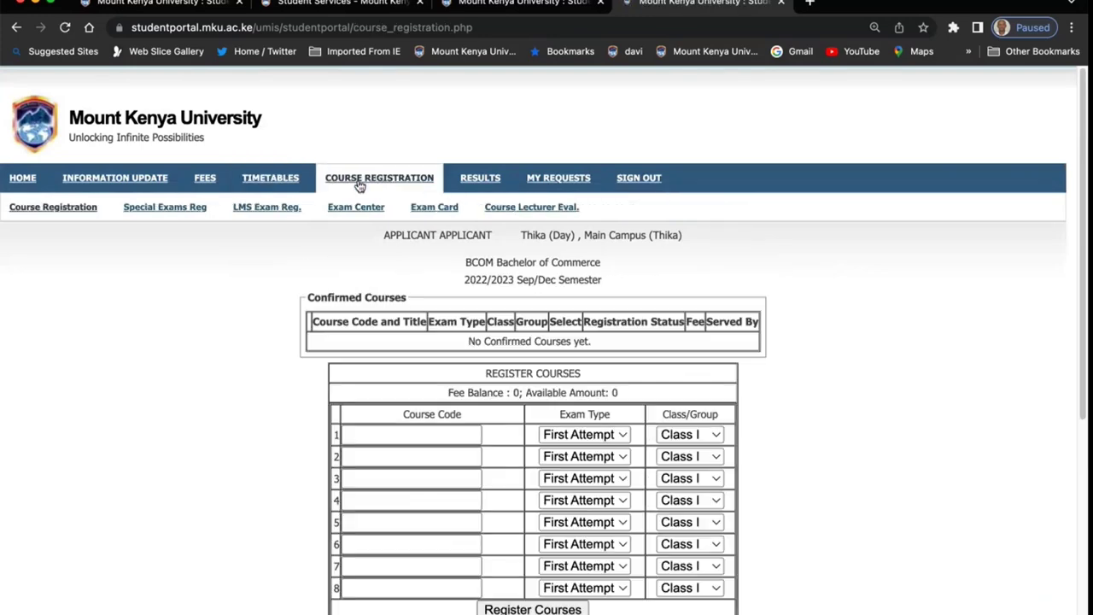
right_click(282, 182)
click(306, 187)
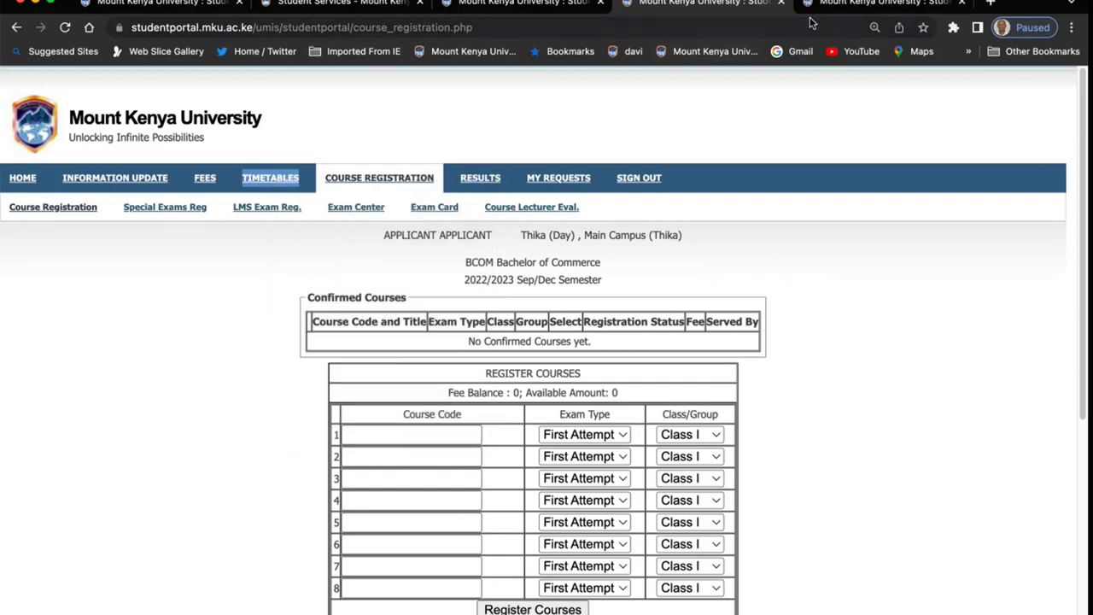
click(831, 7)
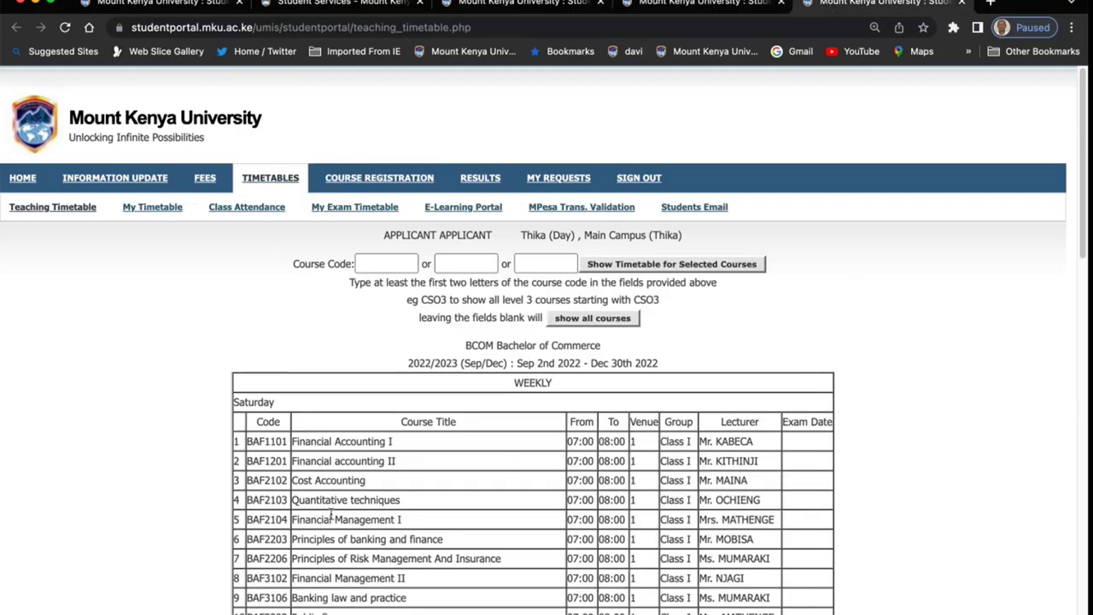
Copy course code BAF1101 (Financial Accounting I) from the teaching timetable.
scroll(351, 510, down, 1)
scroll(335, 504, down, 3)
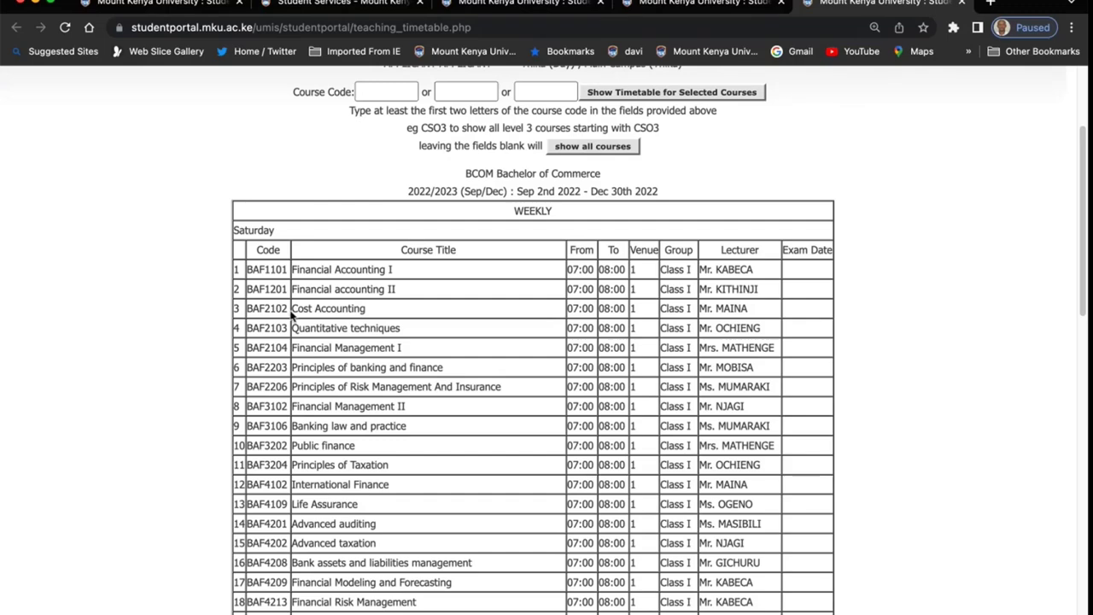
double_click(265, 272)
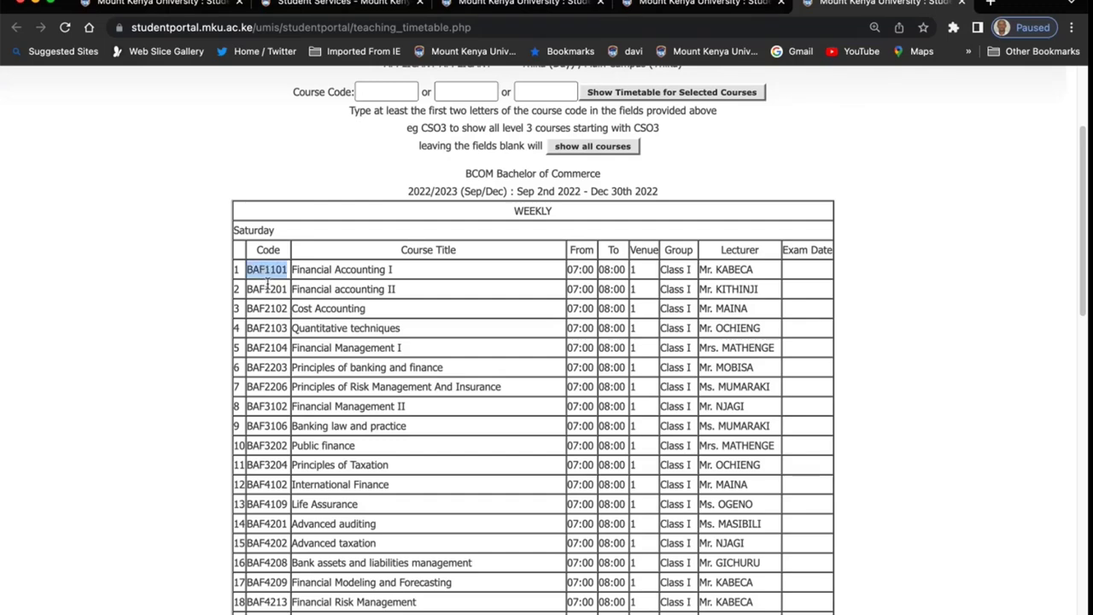
right_click(253, 270)
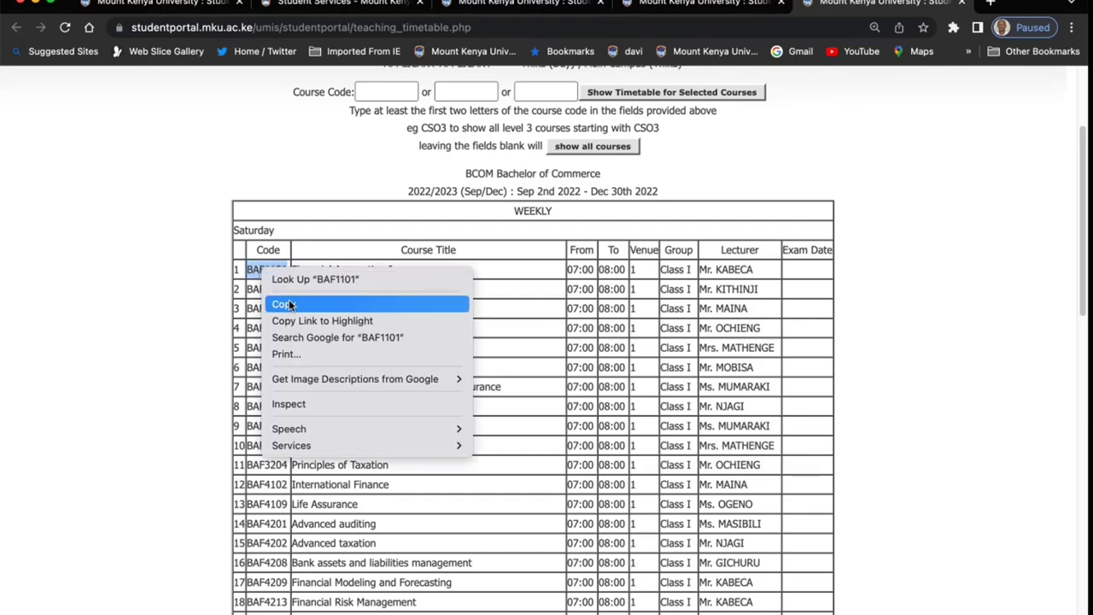
click(289, 305)
scroll(359, 401, up, 2)
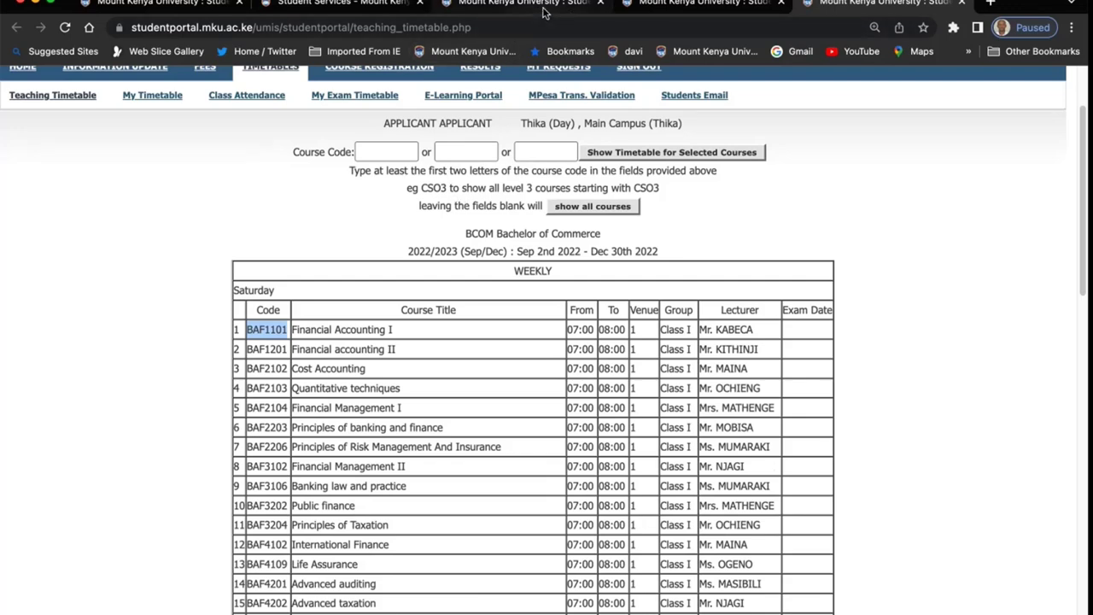
Paste BAF1101 into the first Course Code row on the registration tab.
click(543, 7)
click(651, 8)
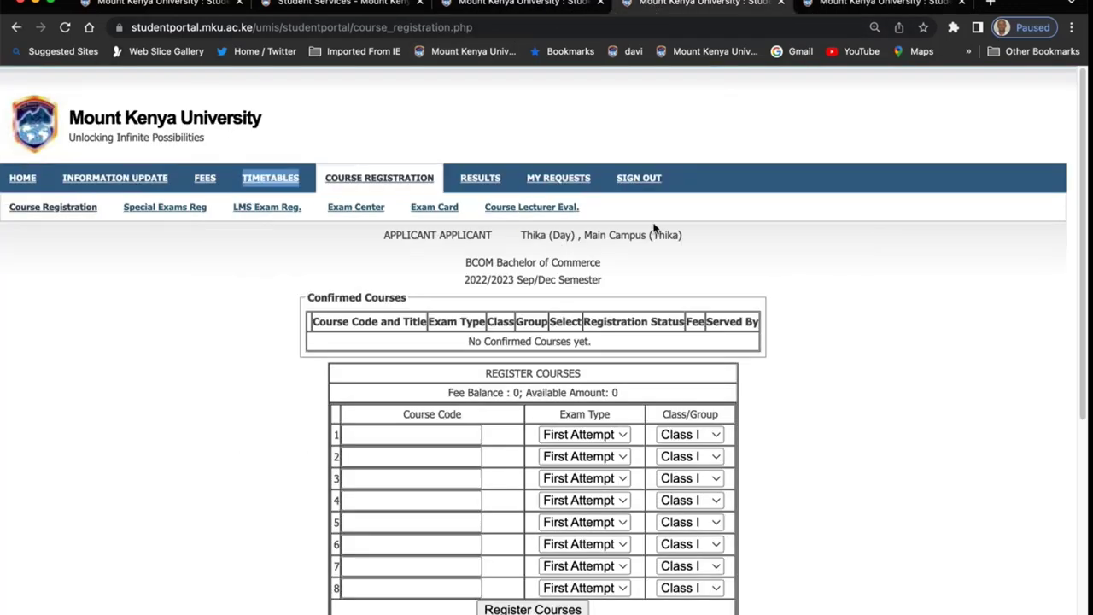
right_click(372, 436)
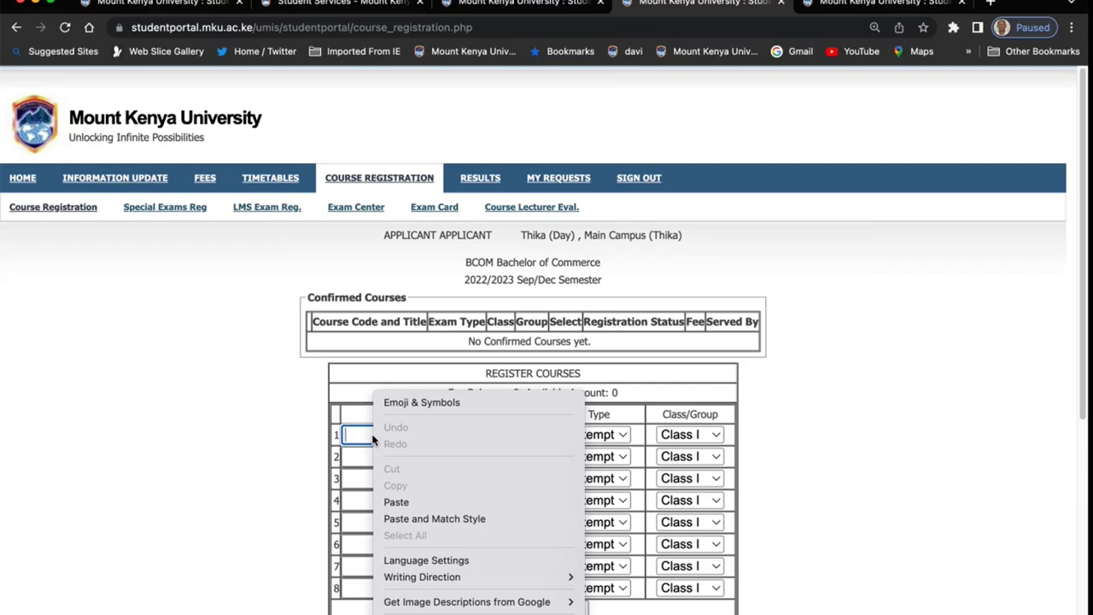
click(403, 502)
Keep First Attempt as BAF1101's exam type and submit the registration.
scroll(465, 504, down, 1)
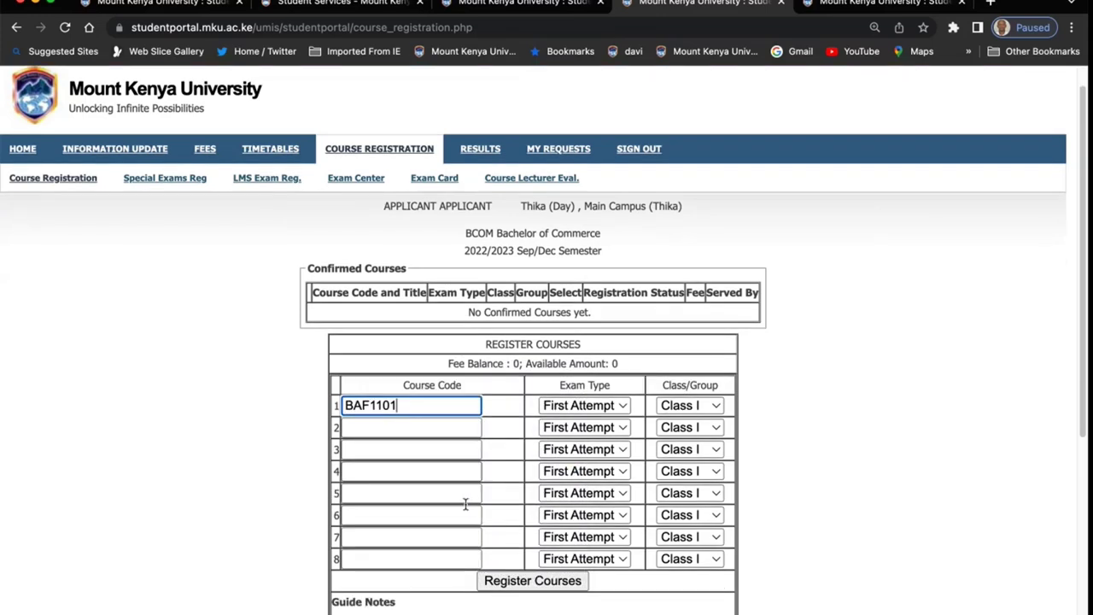
click(610, 406)
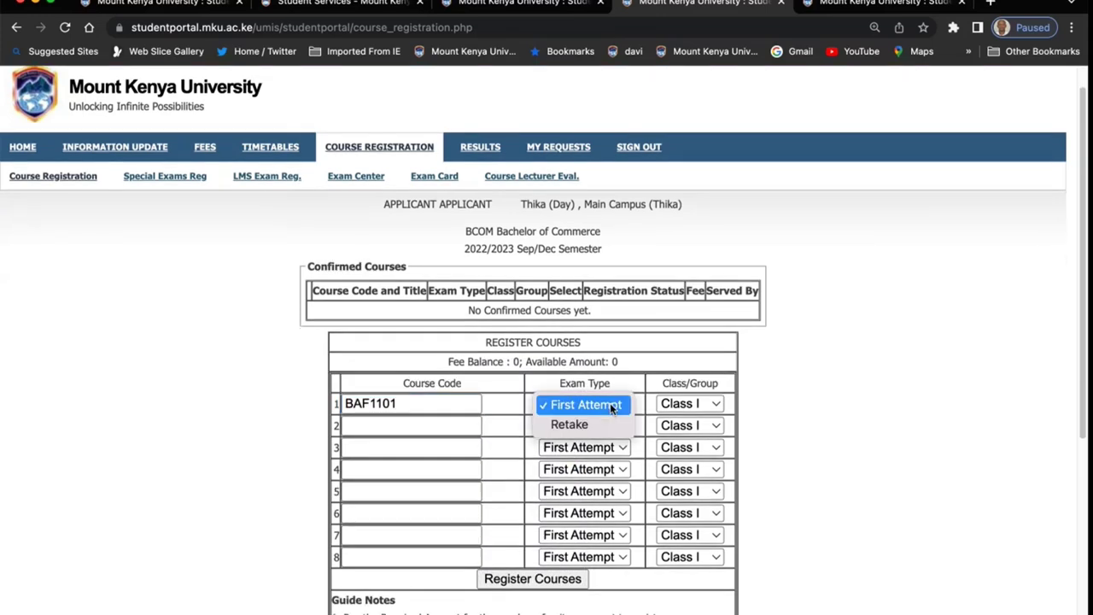
click(612, 406)
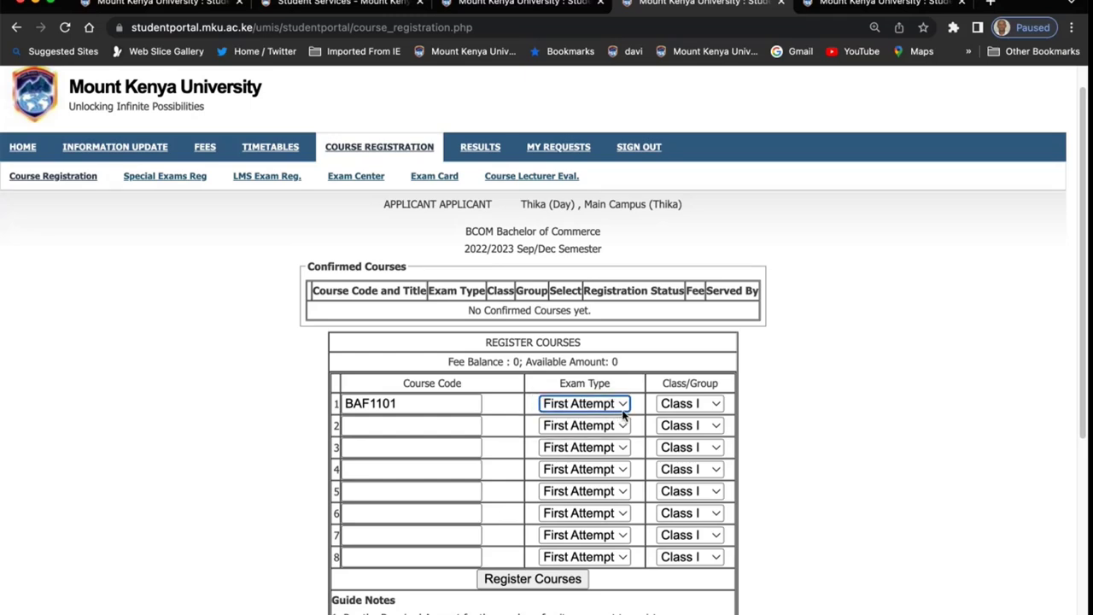
scroll(453, 434, down, 1)
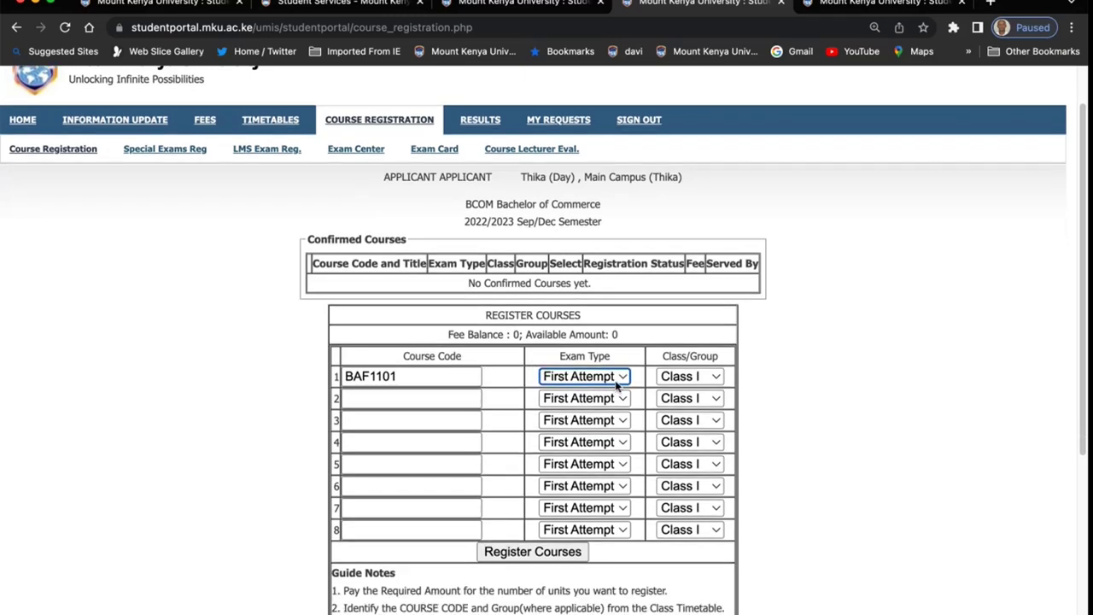
click(618, 384)
click(491, 412)
click(519, 553)
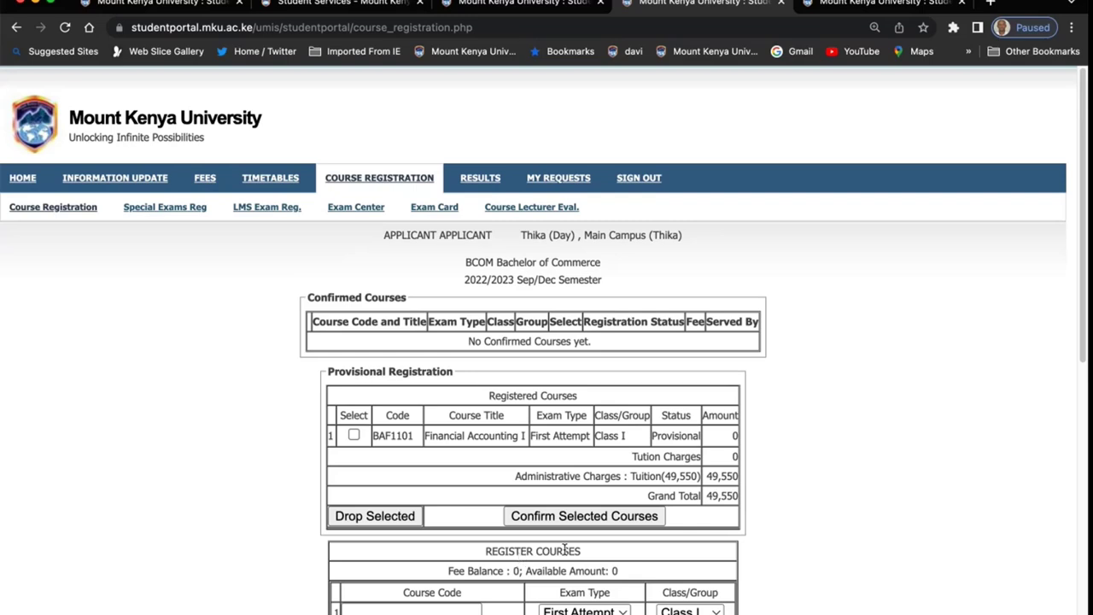
Cycle through the login, Student Services and registration tabs, ending on the BCOM teaching timetable.
scroll(457, 507, down, 1)
scroll(458, 508, down, 1)
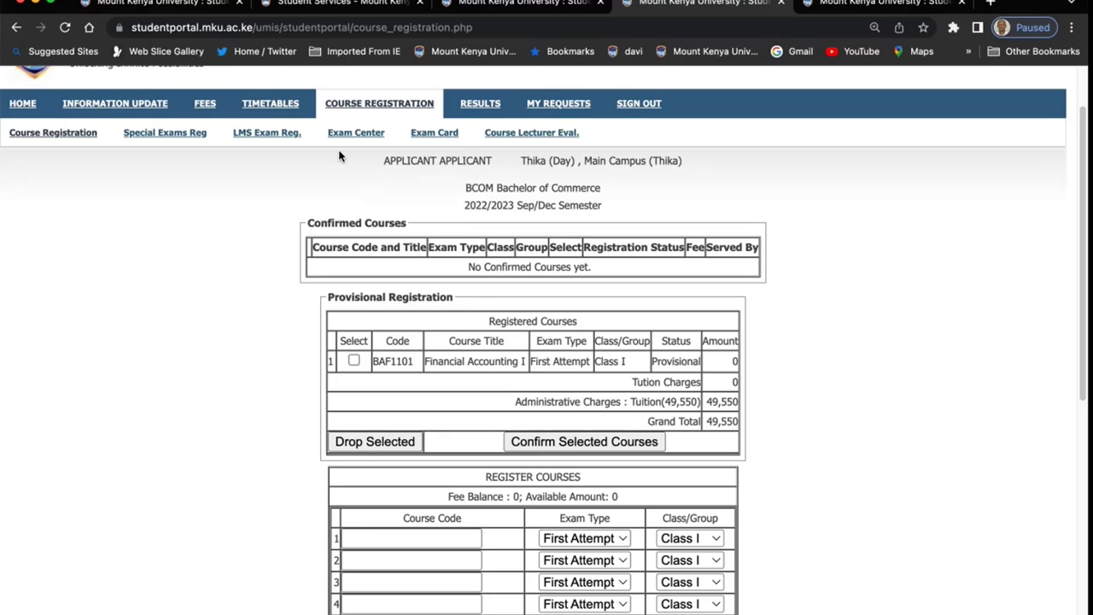
click(508, 11)
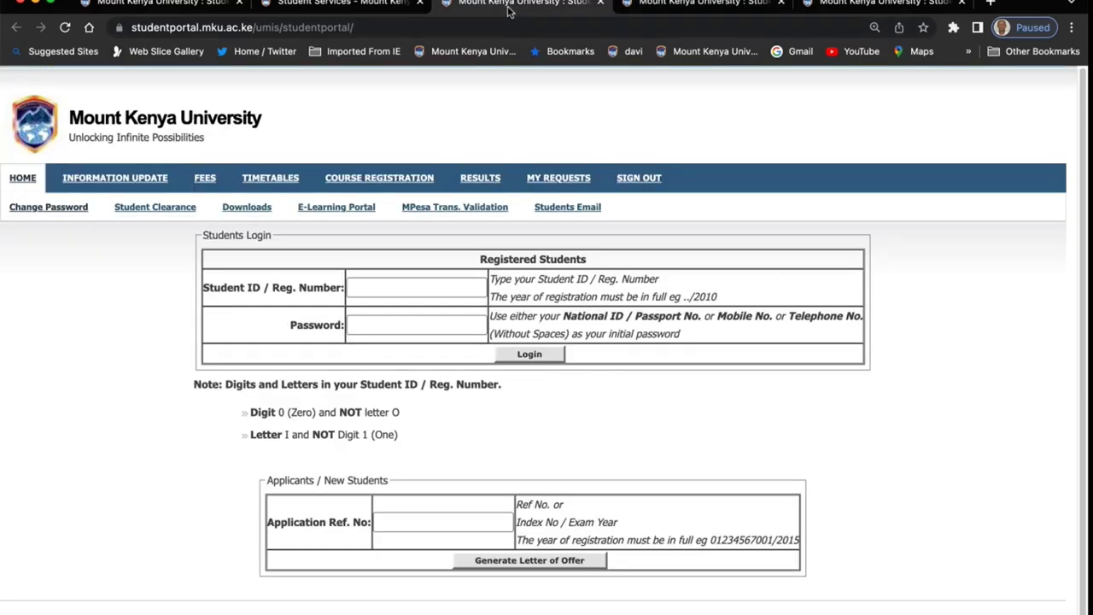
click(676, 5)
click(402, 6)
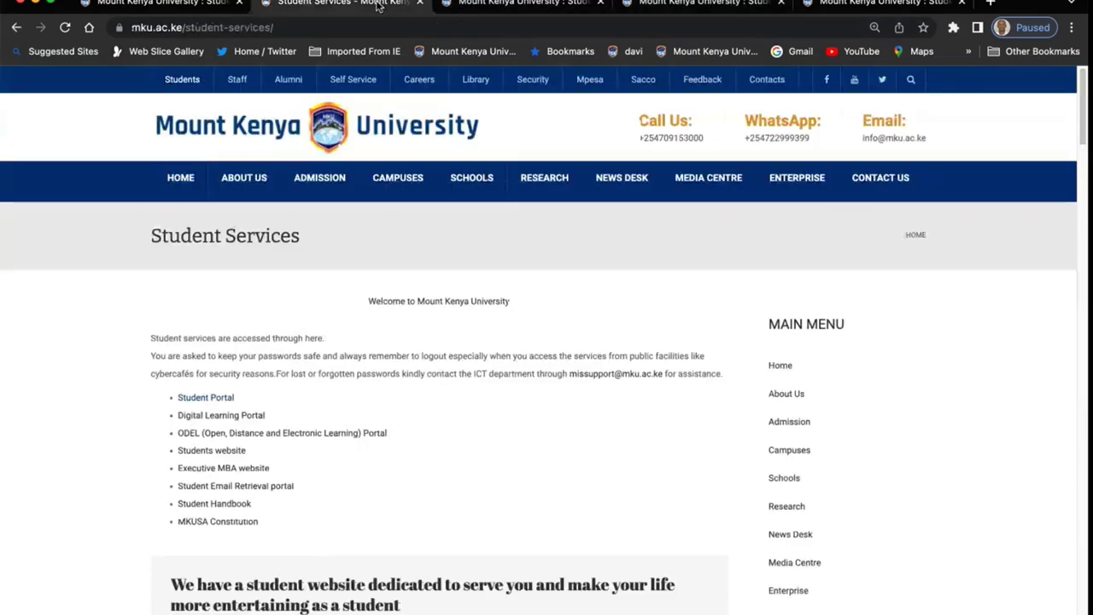
click(523, 5)
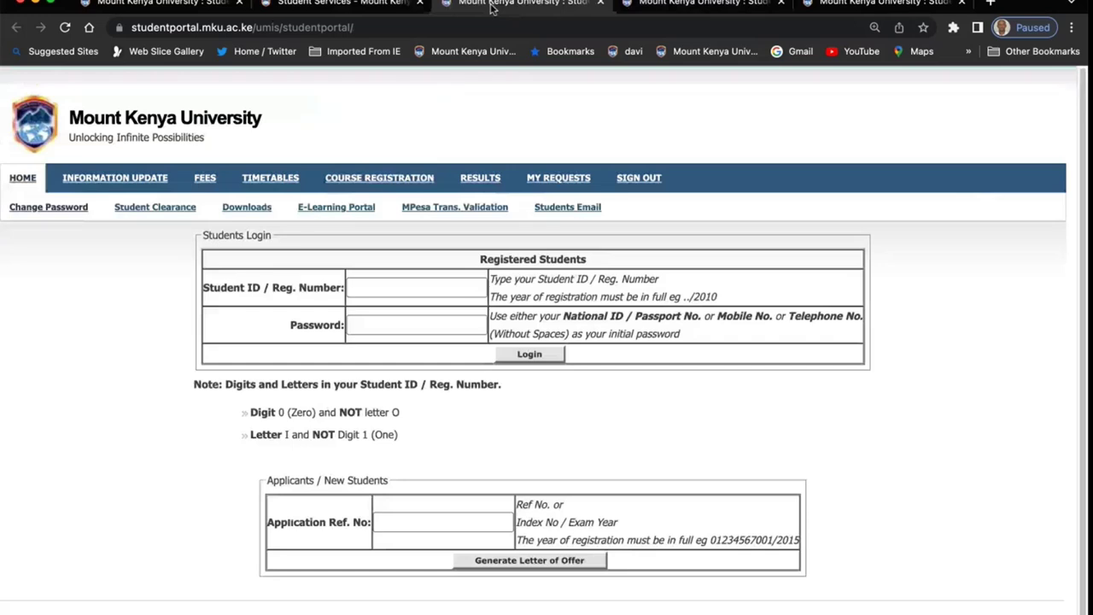
click(857, 9)
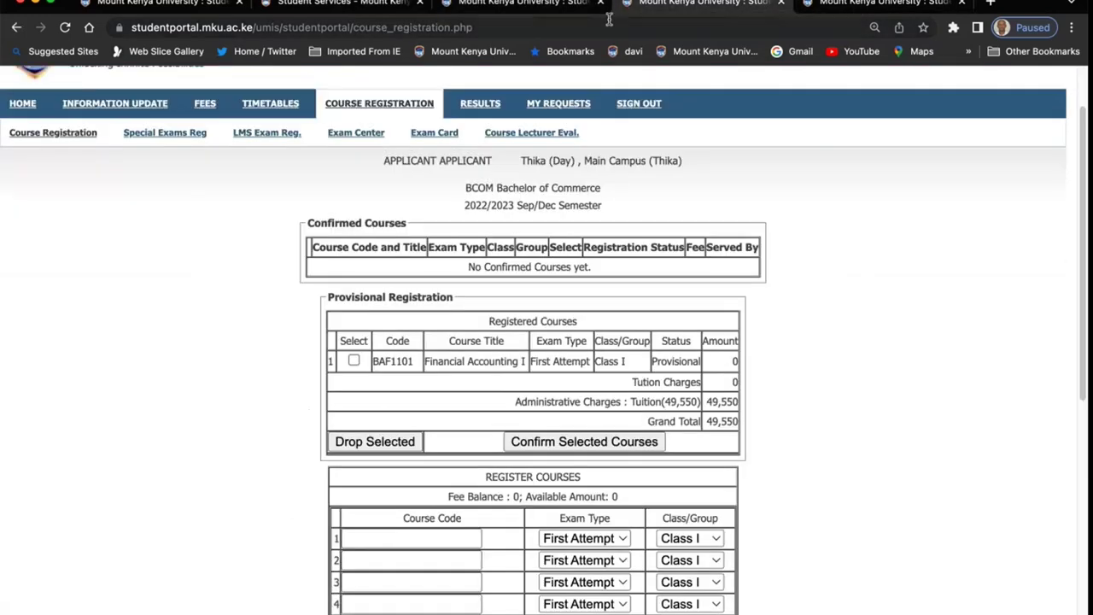
click(835, 5)
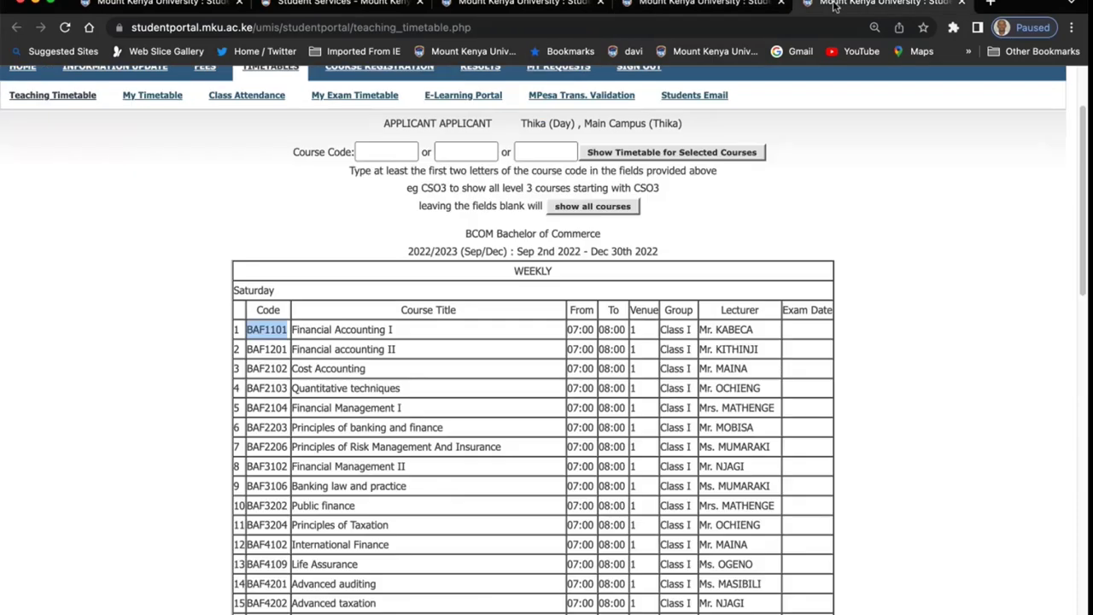
Copy BAF2103 from the timetable into the first Course Code row.
double_click(267, 389)
right_click(266, 394)
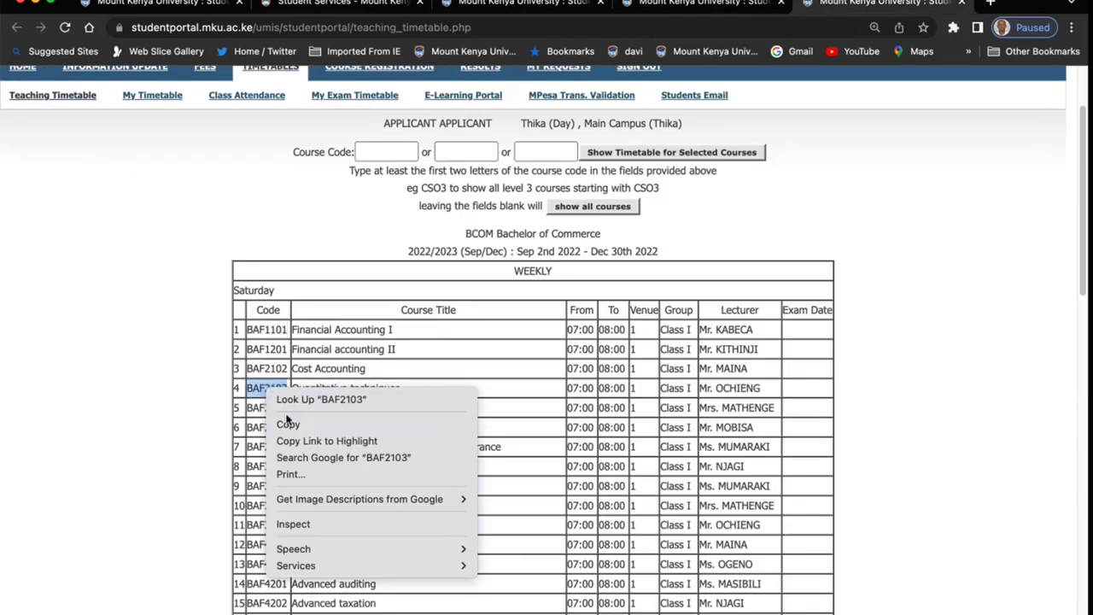
click(288, 422)
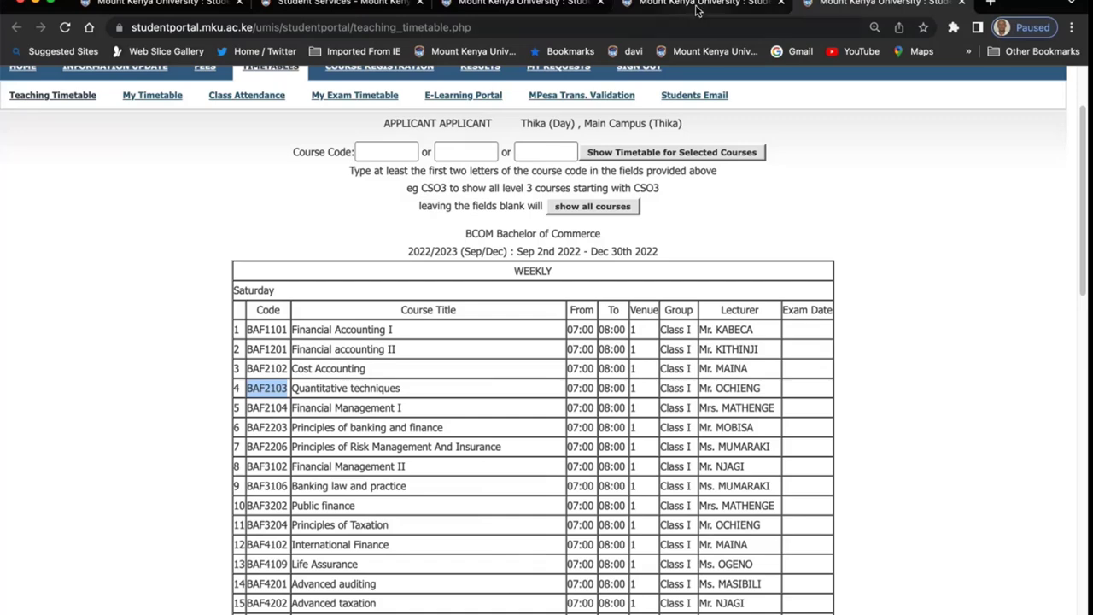
click(700, 5)
click(371, 536)
right_click(371, 534)
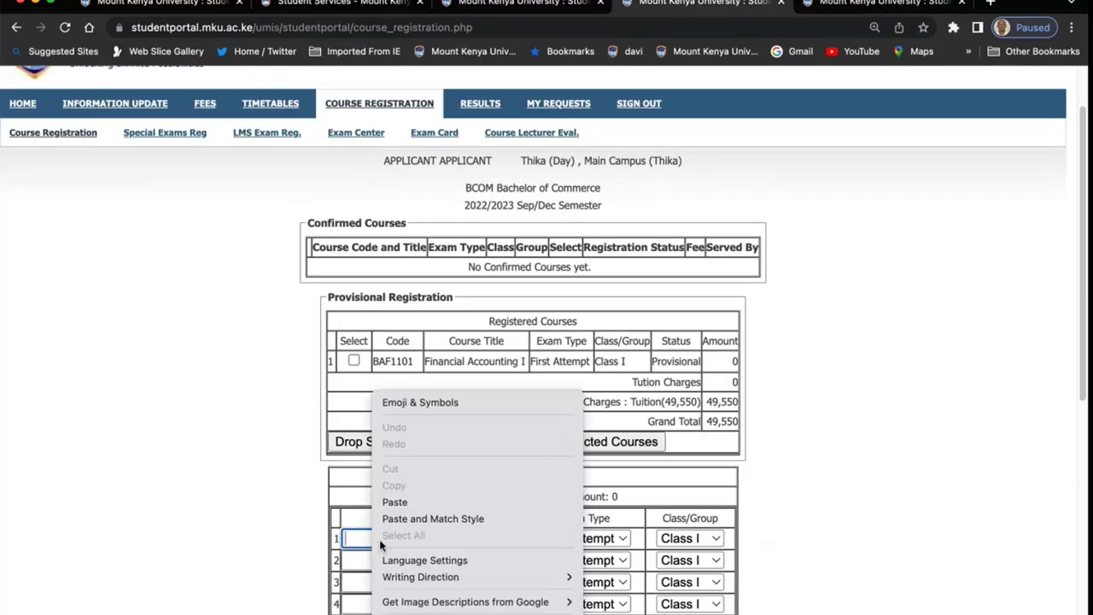
click(410, 496)
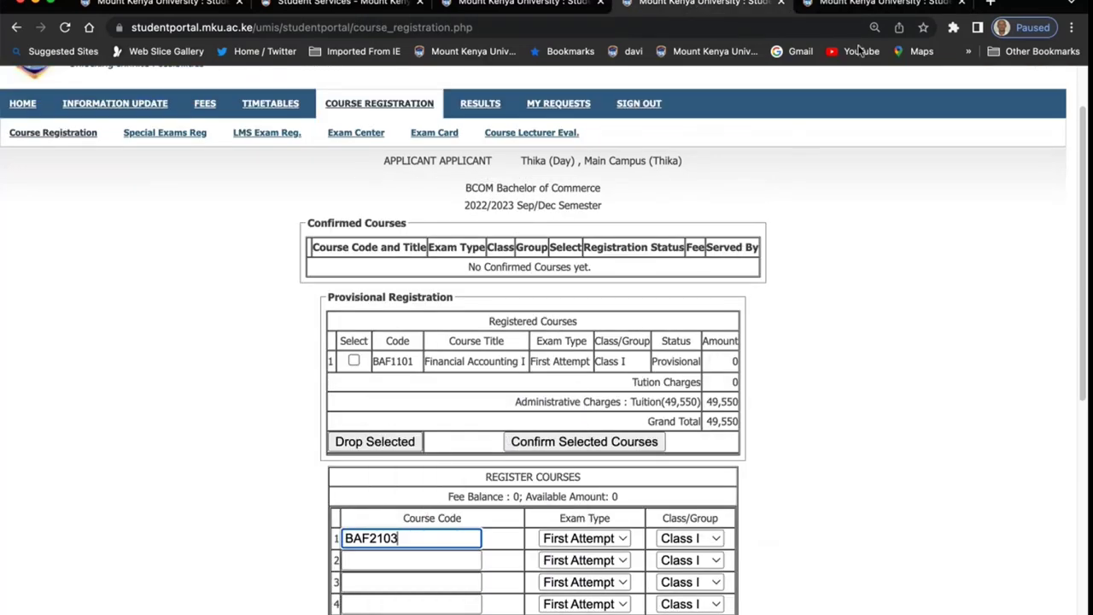
Copy BAF2203 from the timetable into the second Course Code row.
click(852, 9)
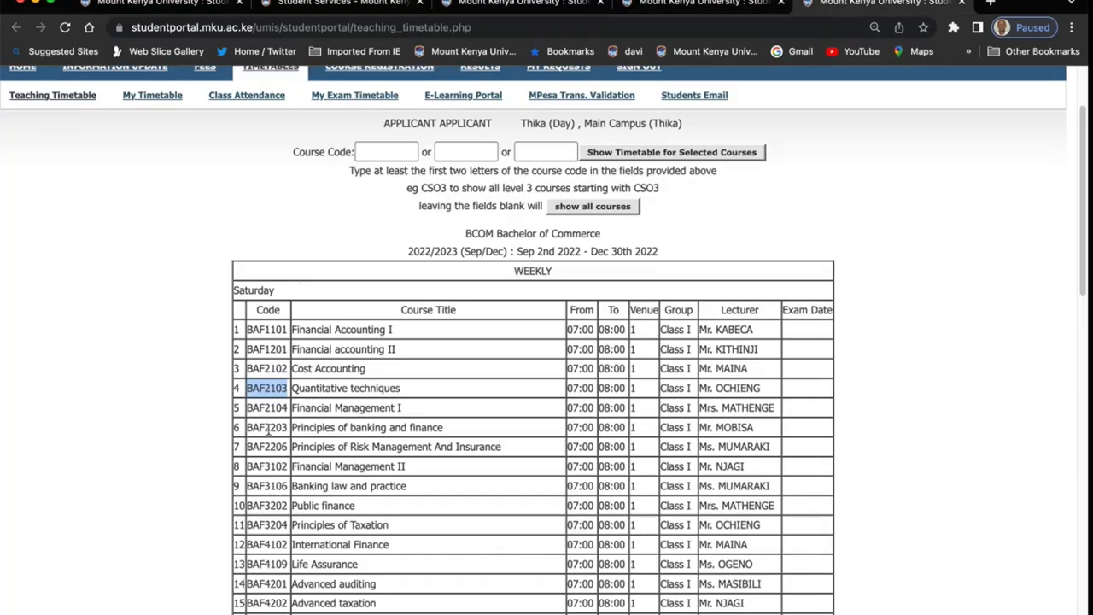
double_click(268, 430)
right_click(268, 430)
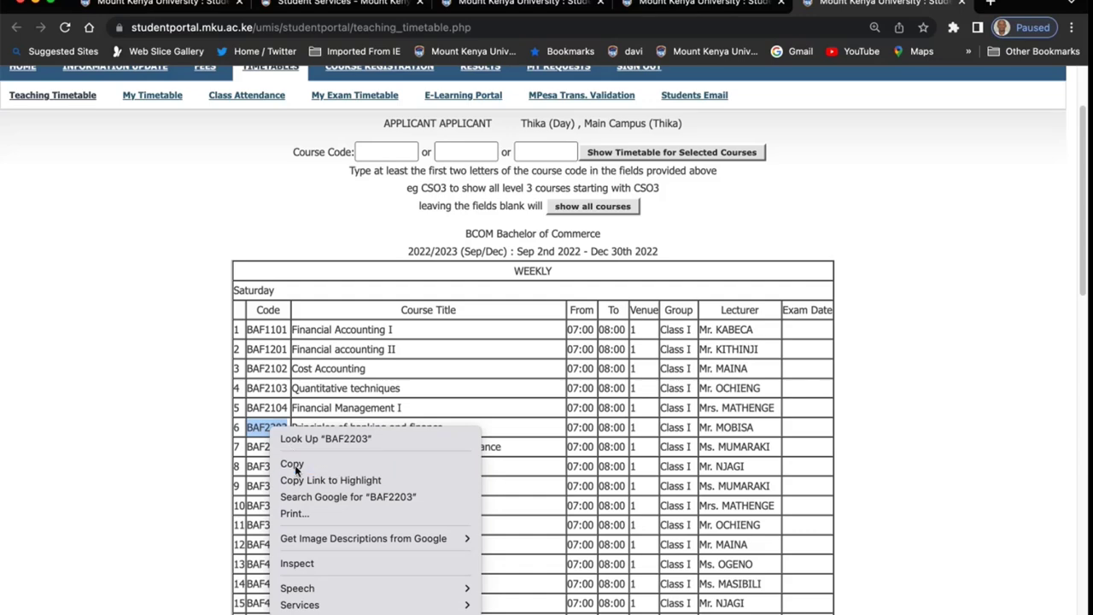
click(290, 462)
click(693, 10)
click(395, 559)
right_click(396, 559)
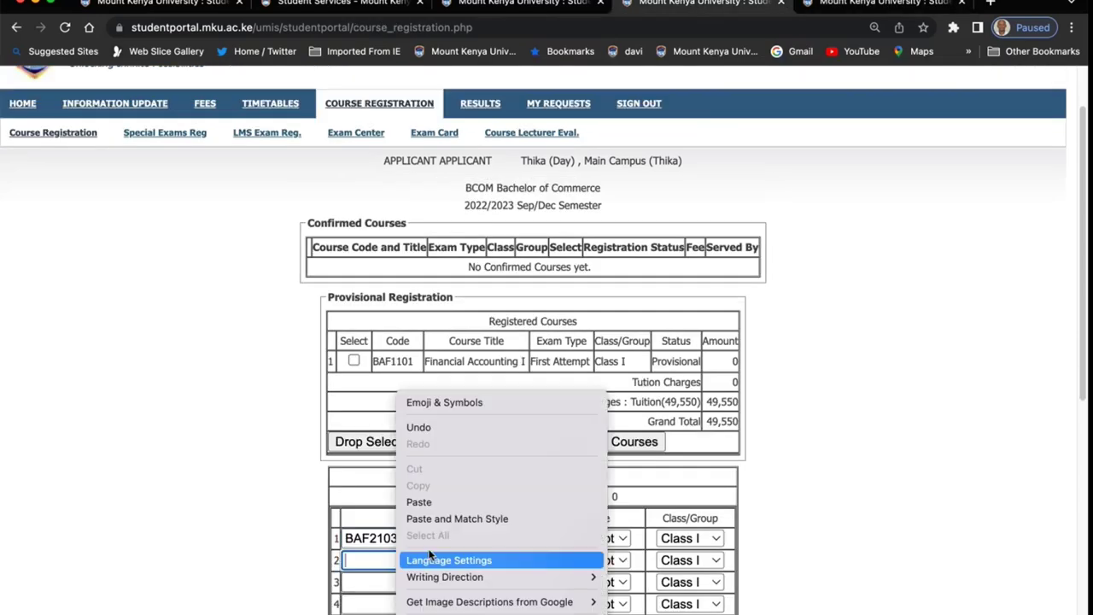
click(420, 502)
scroll(675, 290, down, 2)
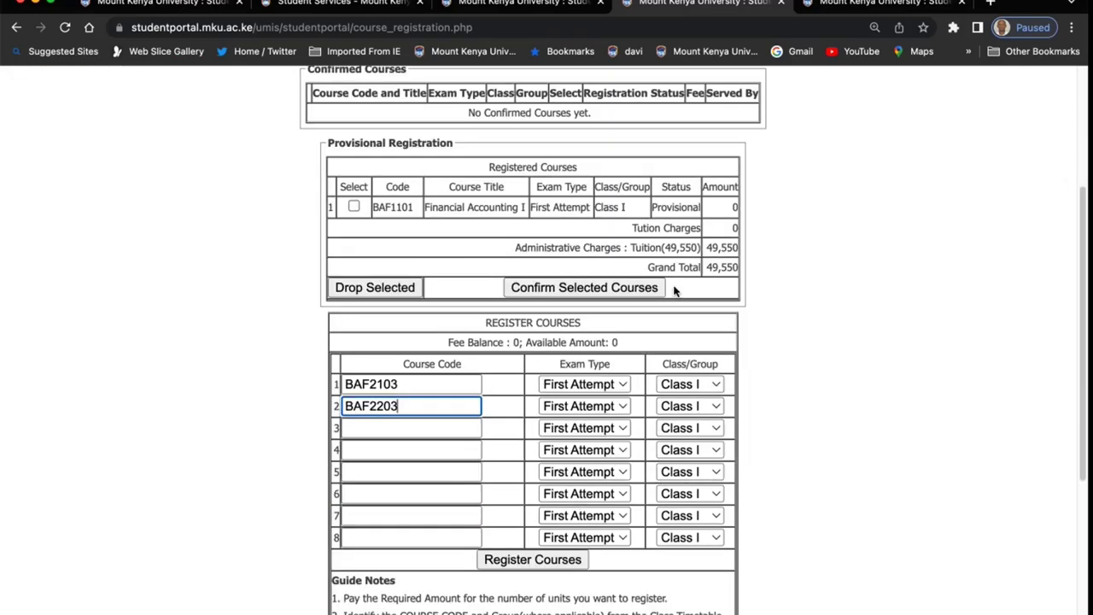
Copy BJL1104 from the timetable into the third Course Code row.
click(848, 7)
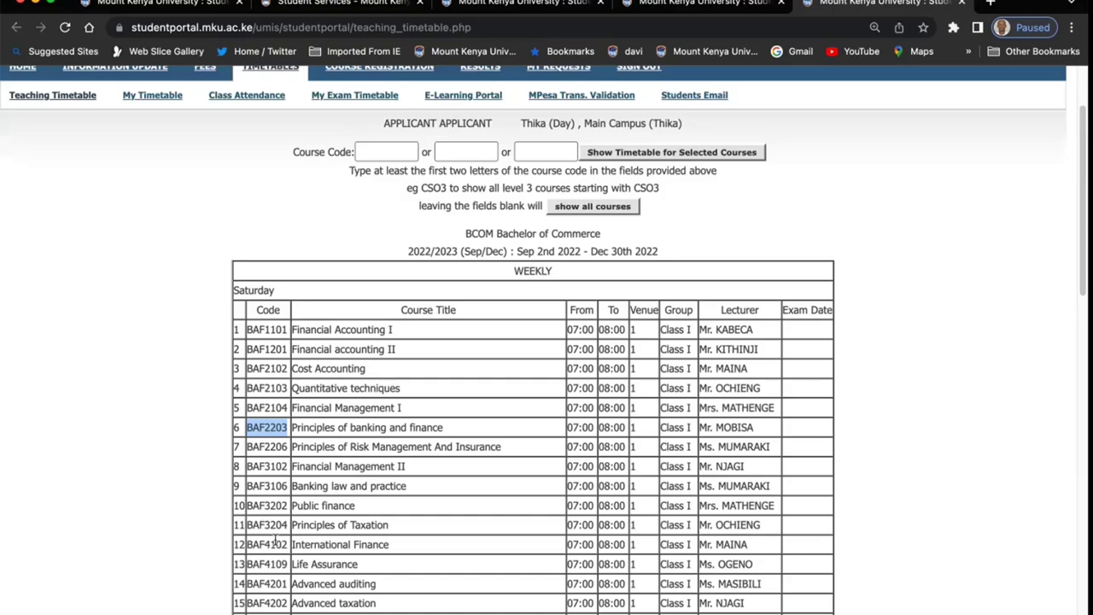
scroll(278, 543, down, 6)
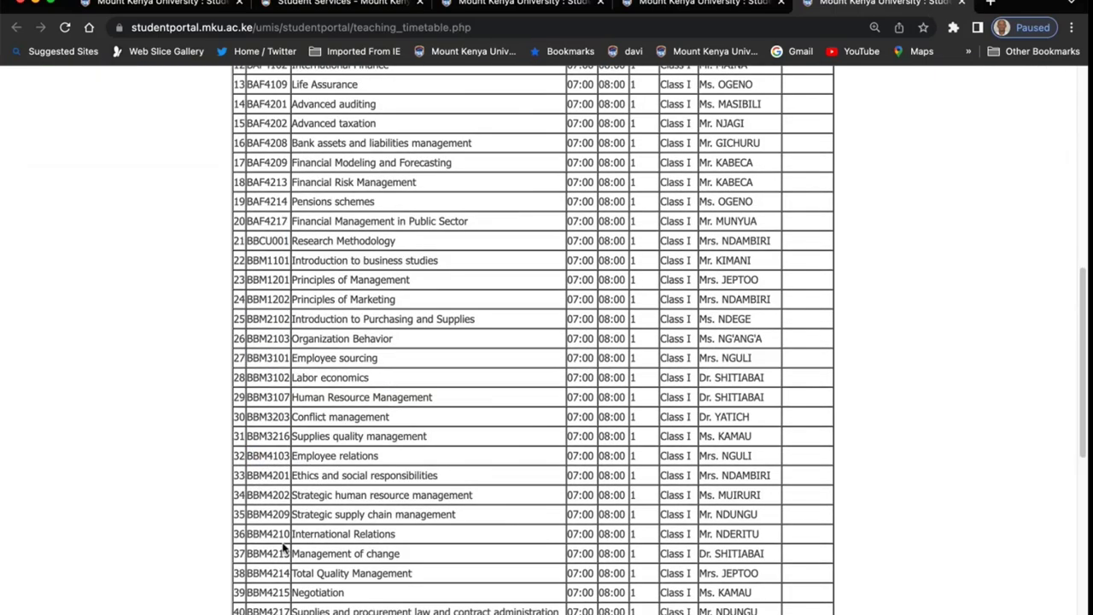
scroll(287, 550, down, 4)
scroll(277, 513, down, 5)
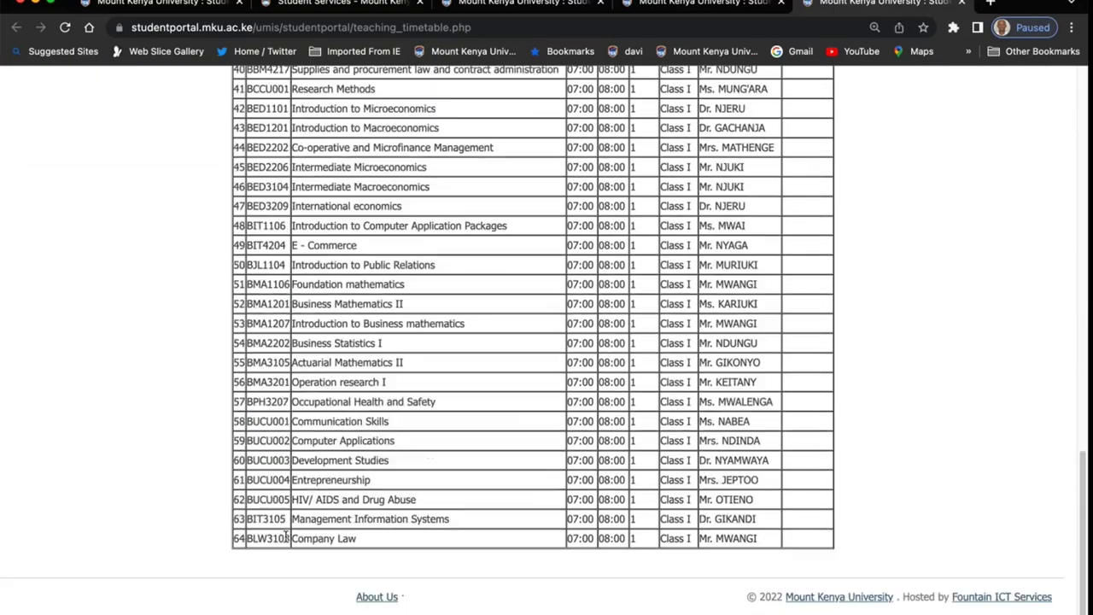
double_click(273, 267)
right_click(275, 268)
click(303, 303)
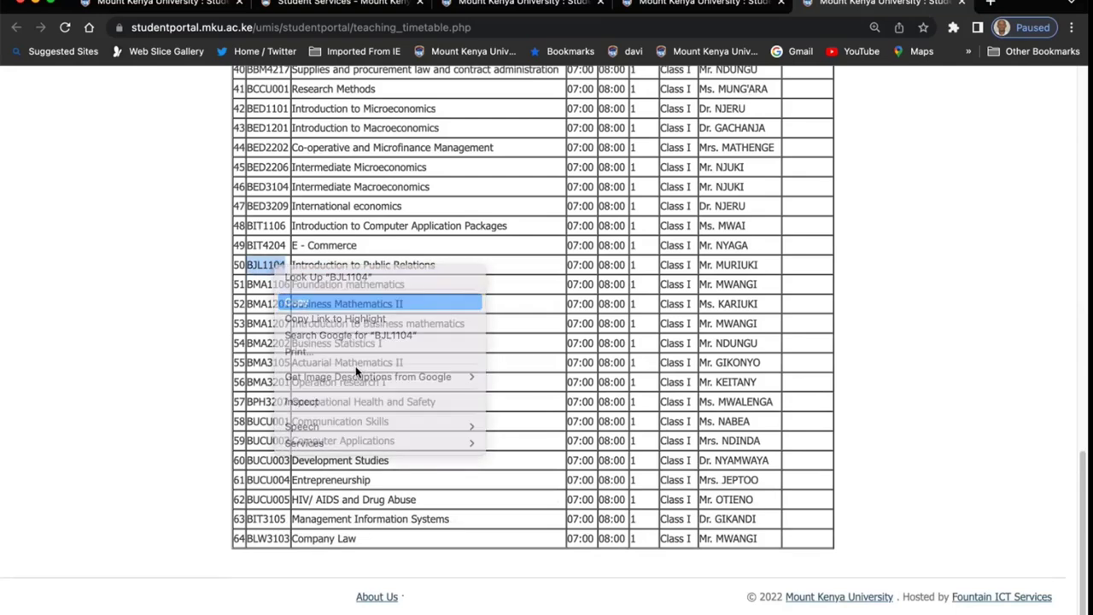
scroll(488, 422, up, 15)
click(704, 3)
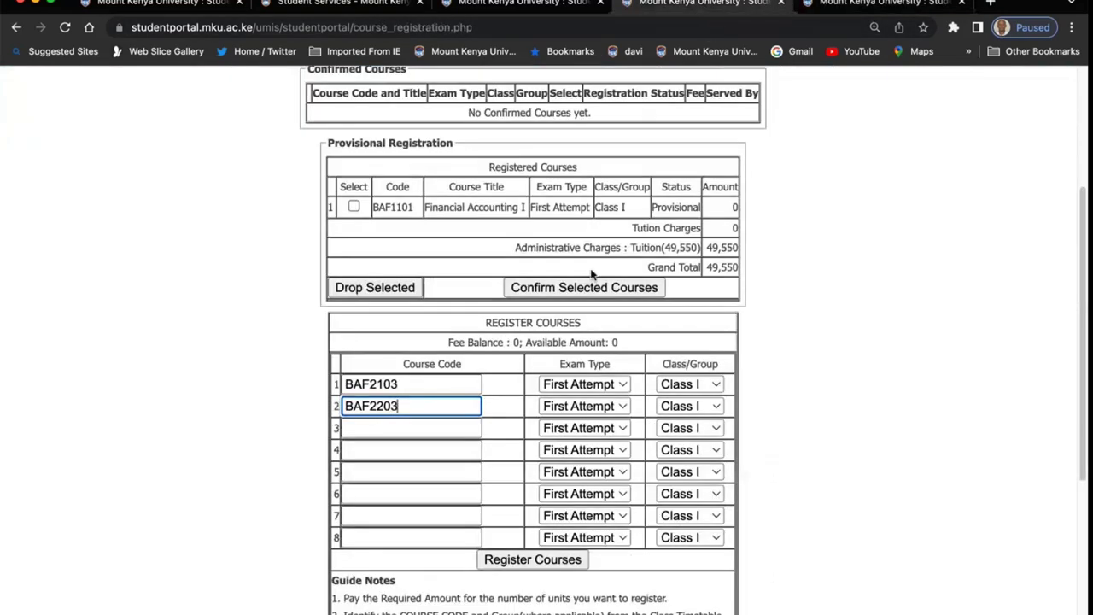
right_click(372, 429)
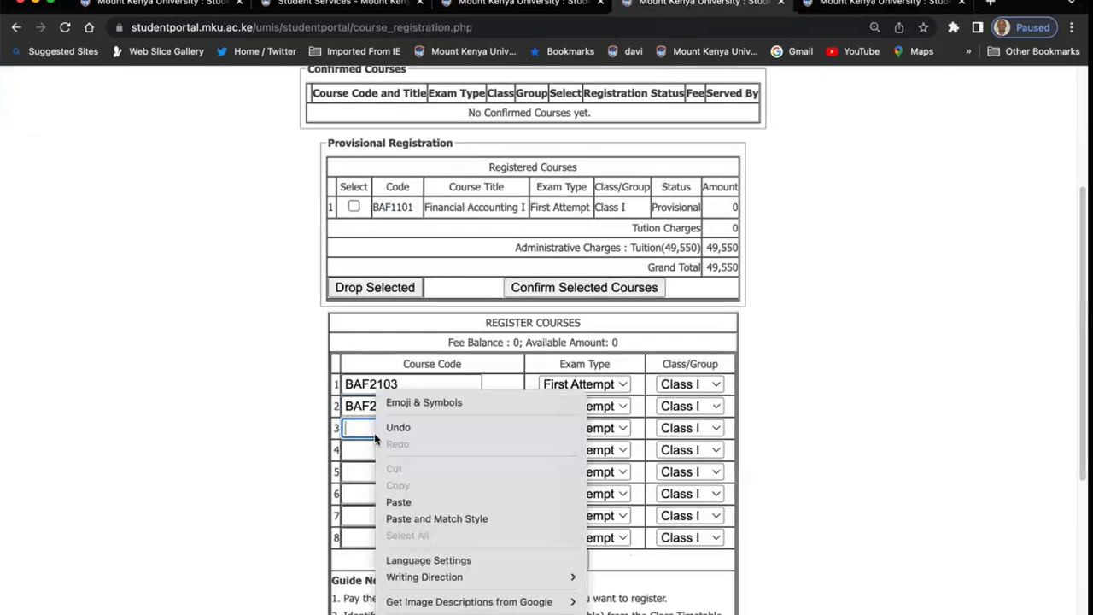
click(410, 501)
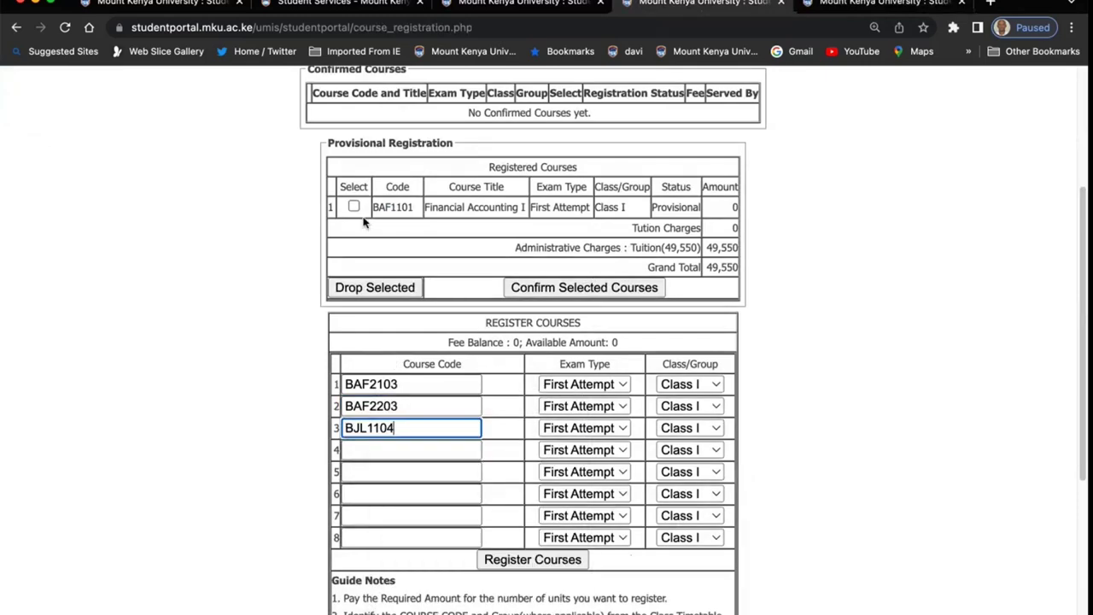
Copy BAF4202 from the timetable into the fourth Course Code row.
click(851, 7)
scroll(336, 506, down, 3)
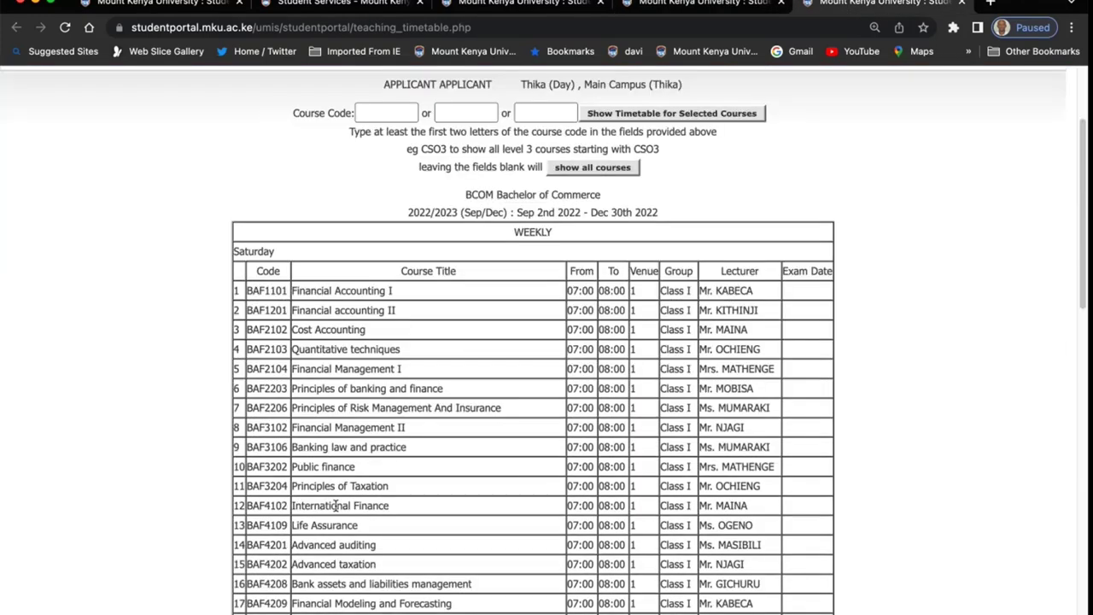
double_click(275, 566)
right_click(278, 570)
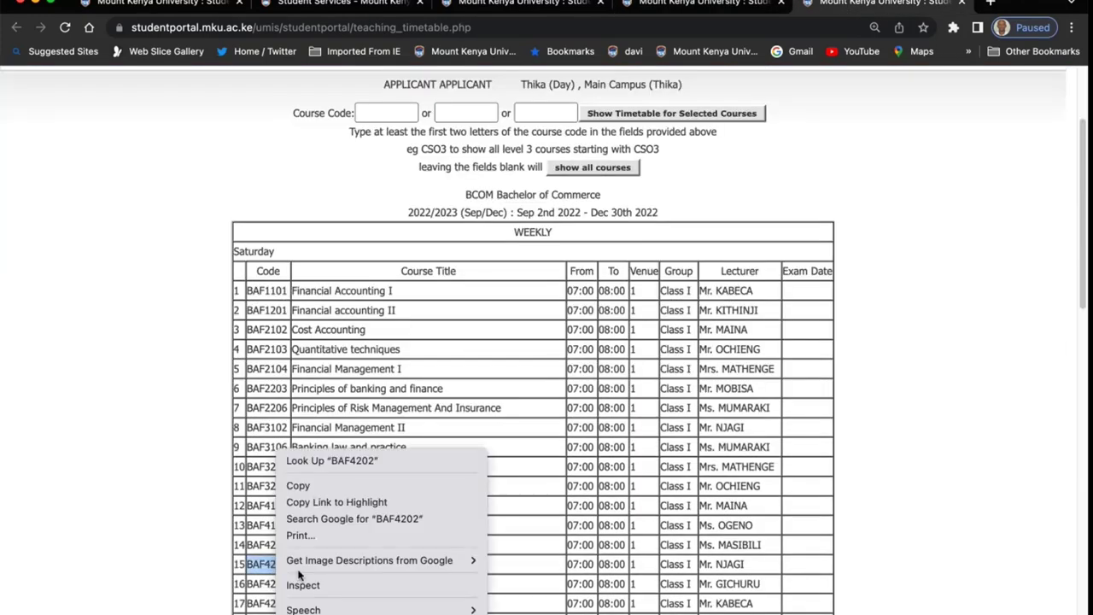
click(298, 485)
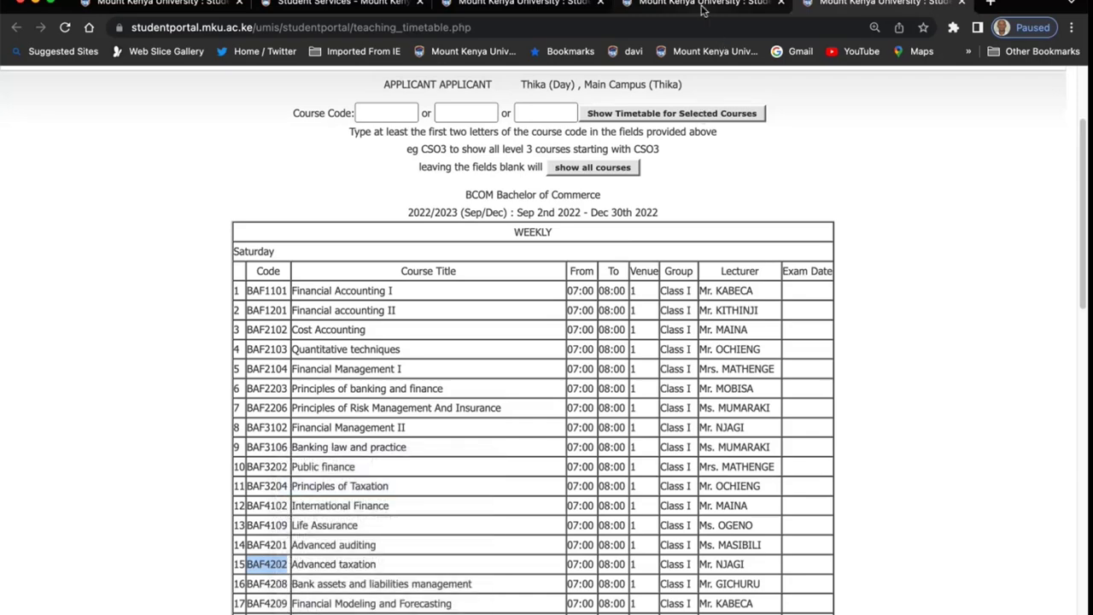
click(702, 10)
right_click(353, 450)
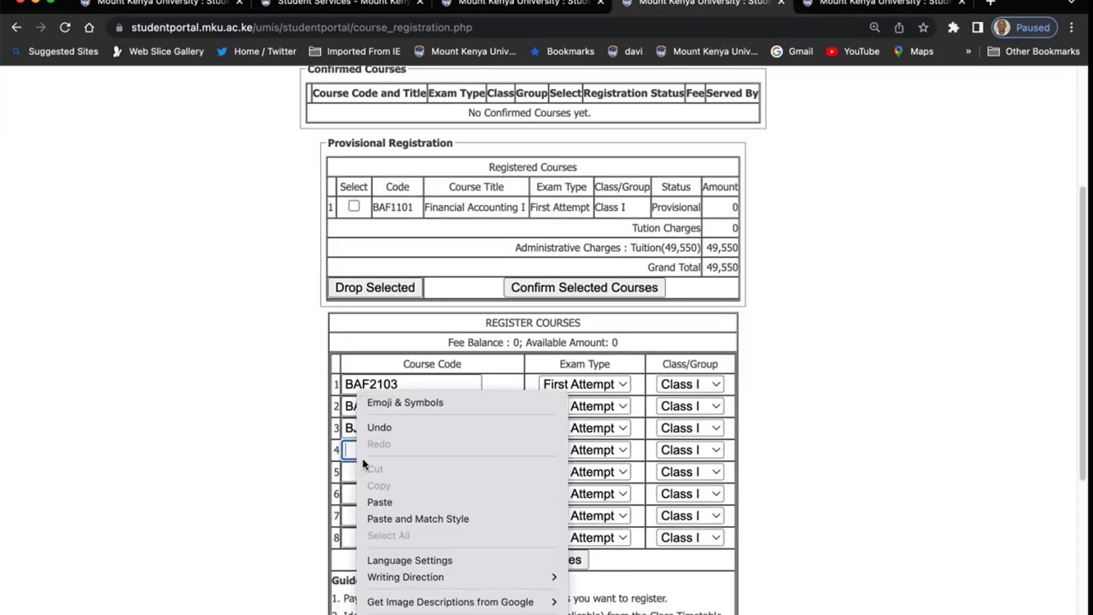
click(383, 501)
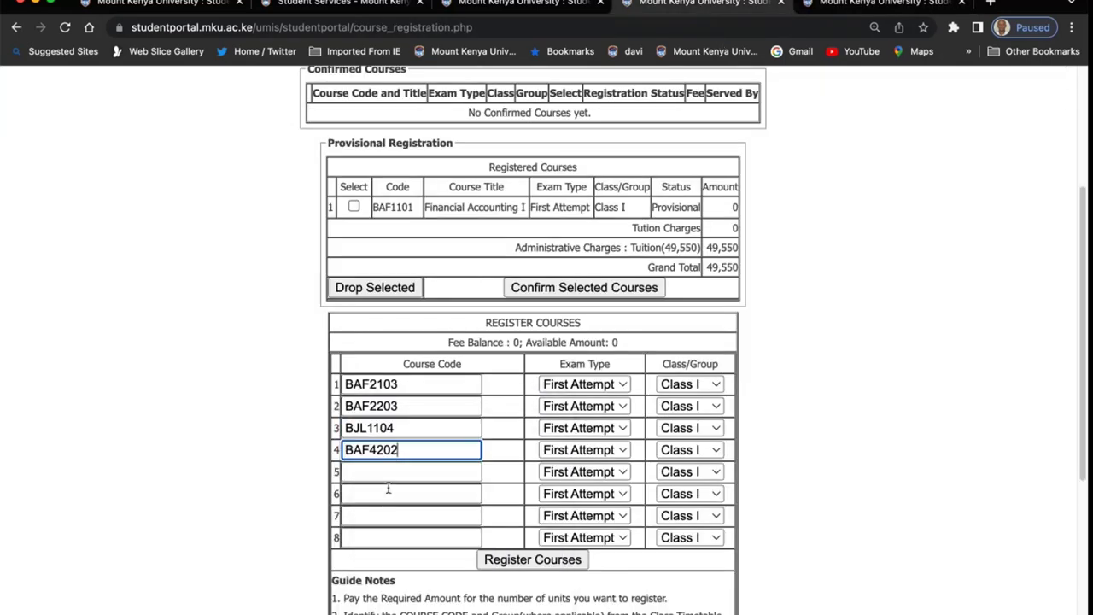
Copy BBCU001 from the timetable into the fifth Course Code row.
click(850, 12)
scroll(316, 491, down, 5)
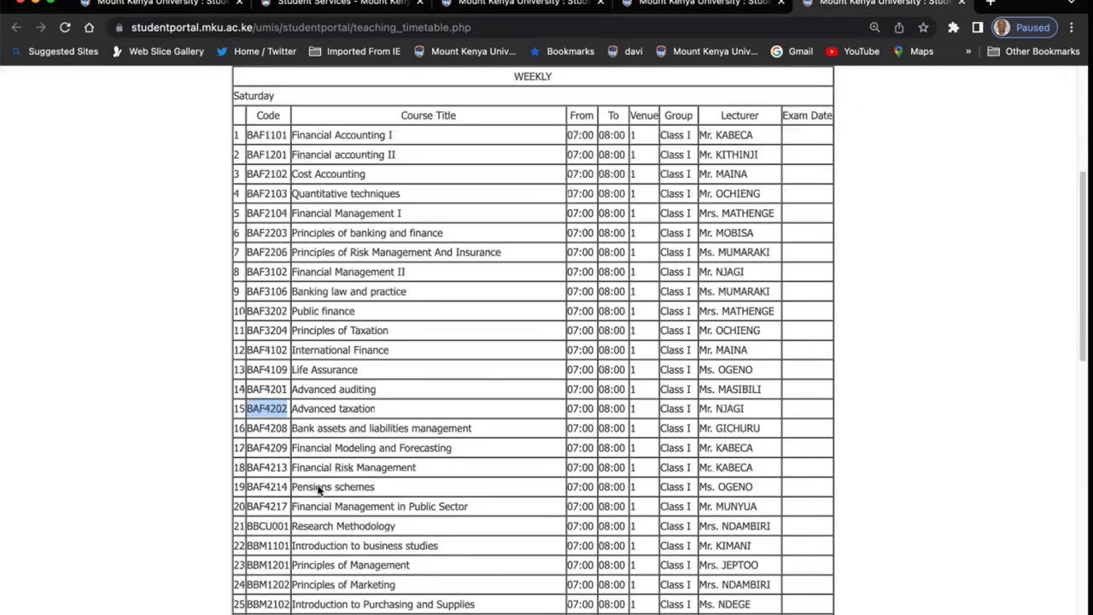
scroll(316, 496, down, 1)
click(273, 472)
double_click(270, 466)
right_click(270, 467)
click(313, 488)
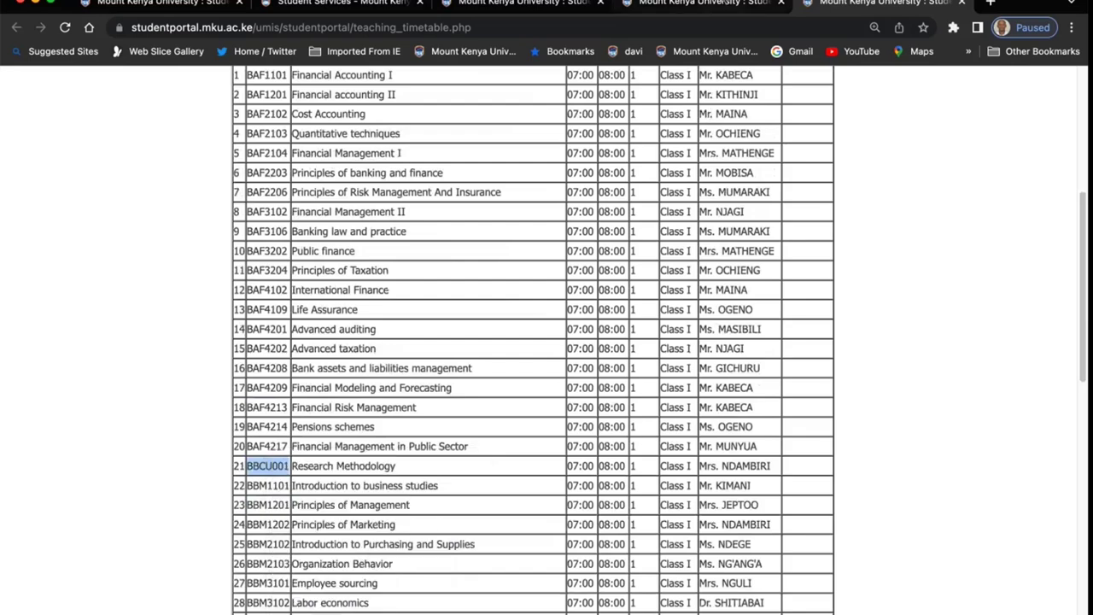
click(720, 5)
click(385, 471)
right_click(388, 472)
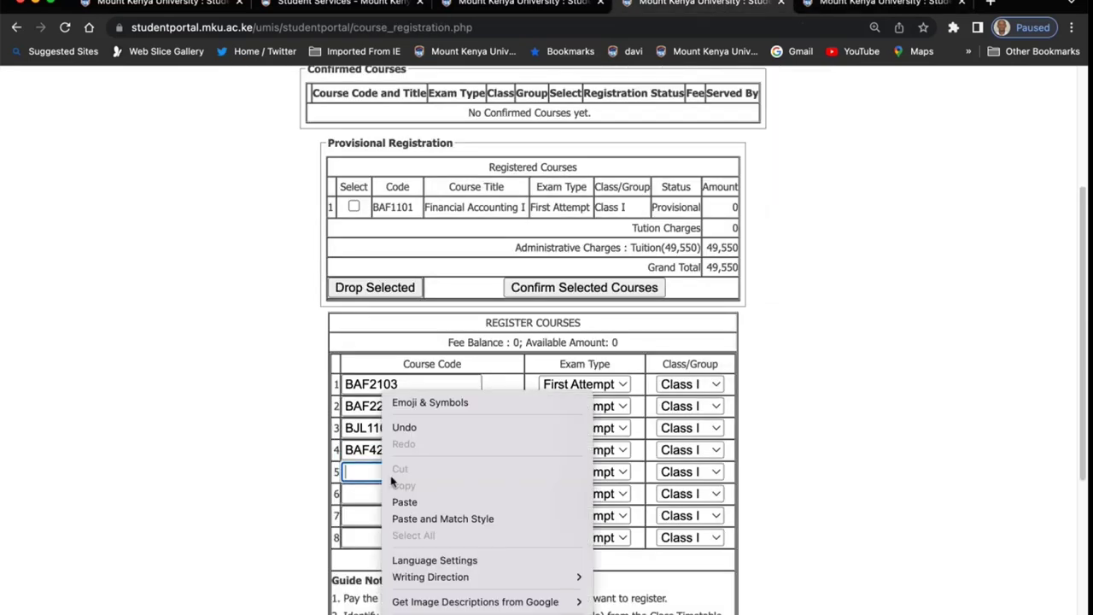
click(427, 502)
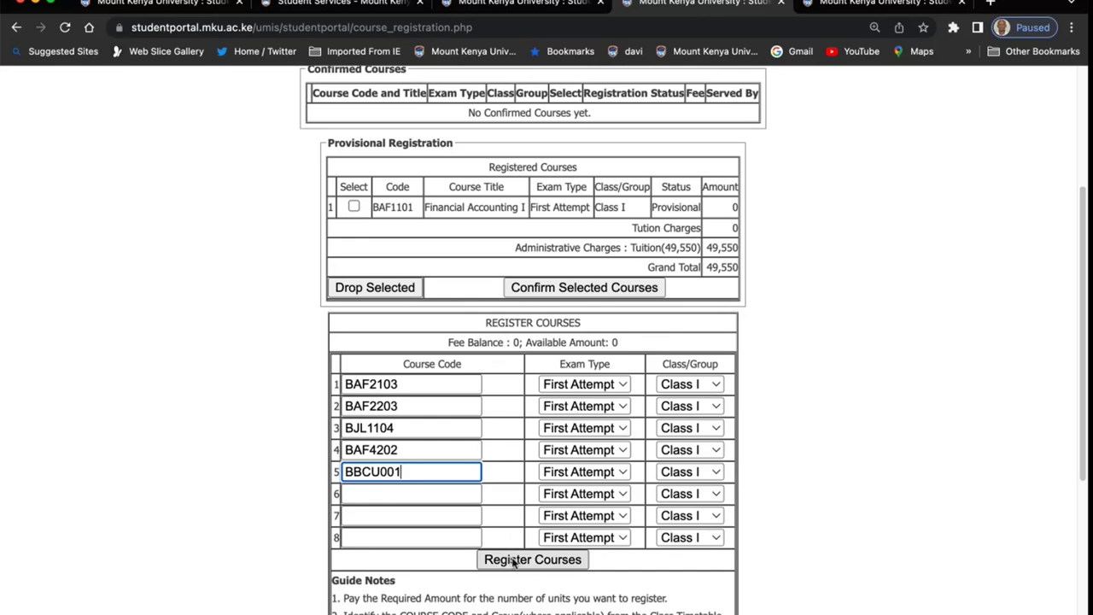
Keep First Attempt for BBCU001 and submit all five courses for registration.
click(602, 473)
click(602, 475)
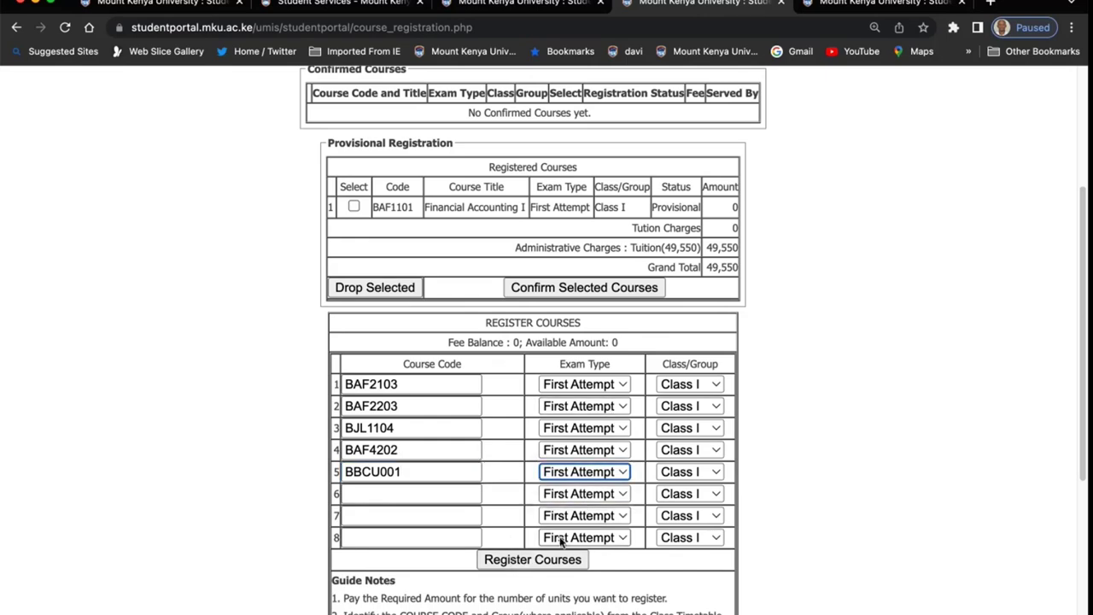
click(540, 562)
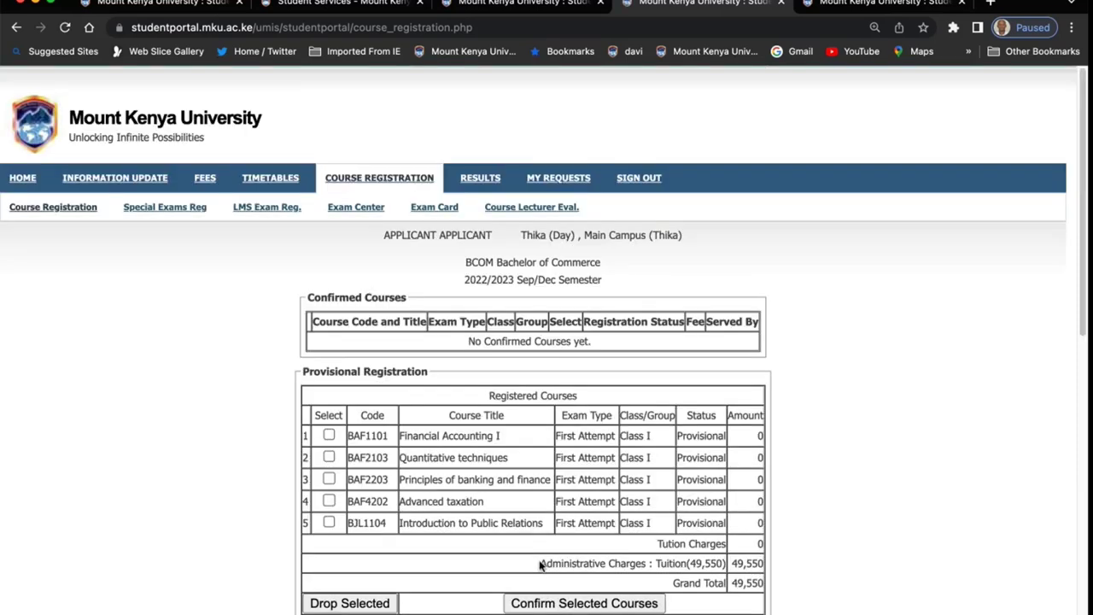
Leave the first course row's exam type at First Attempt.
scroll(550, 513, down, 5)
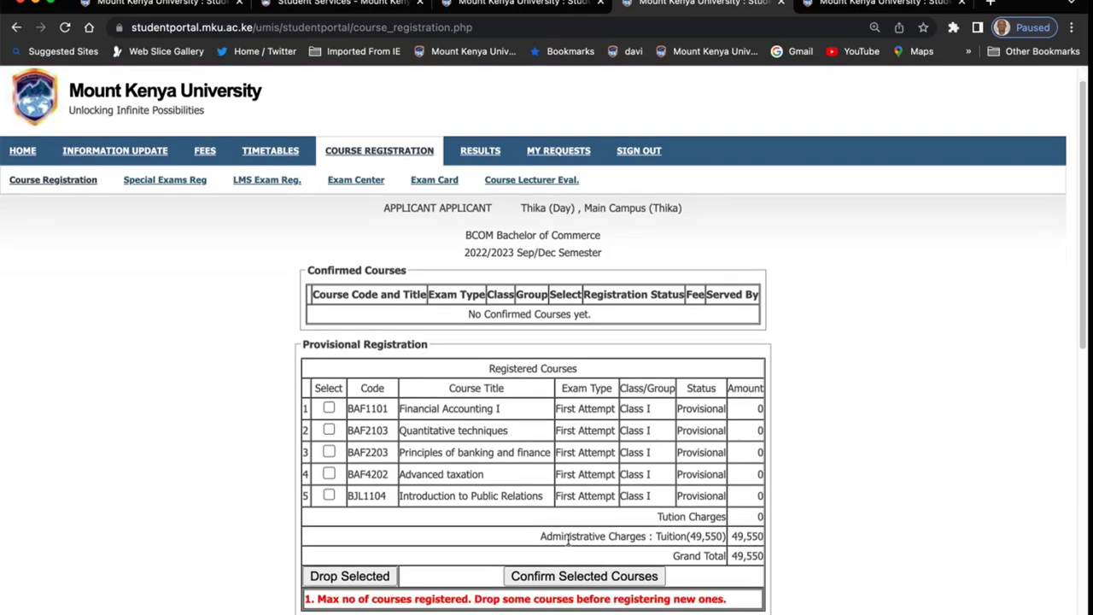
scroll(551, 453, up, 1)
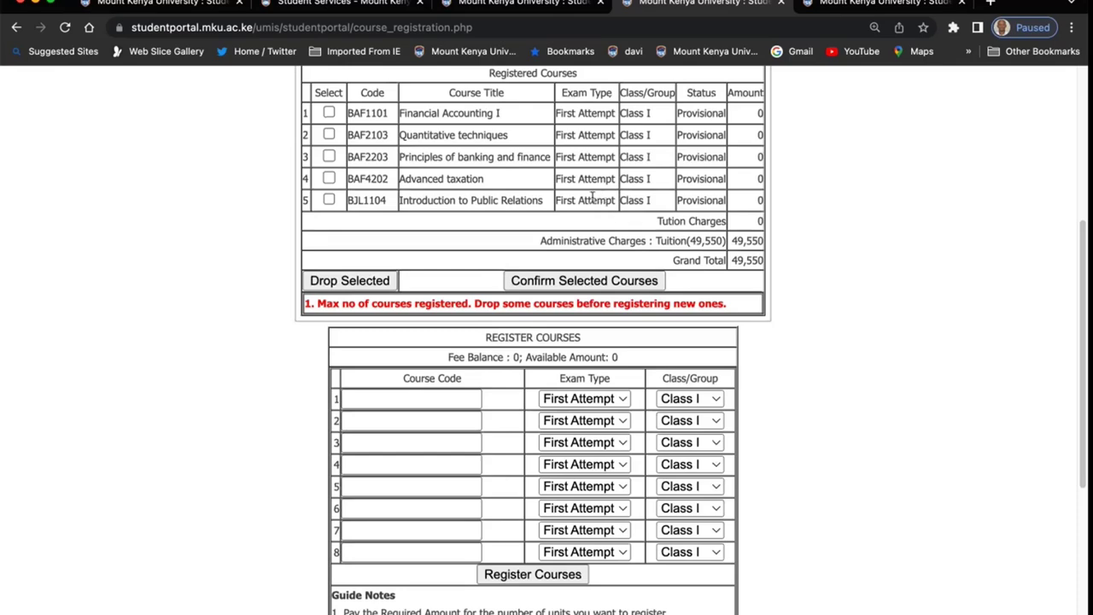
click(624, 398)
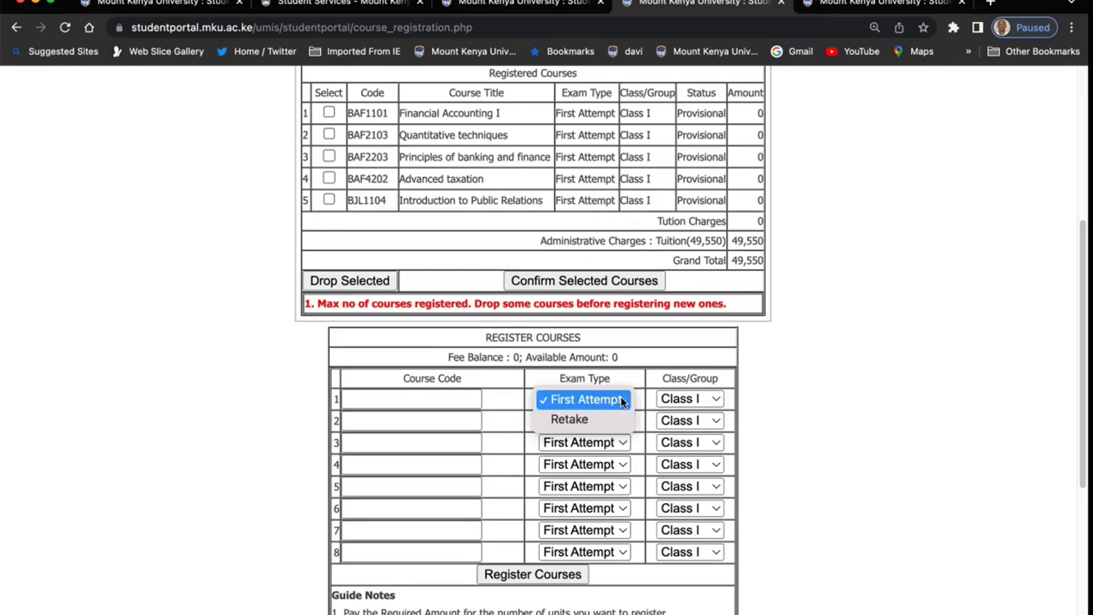
click(370, 321)
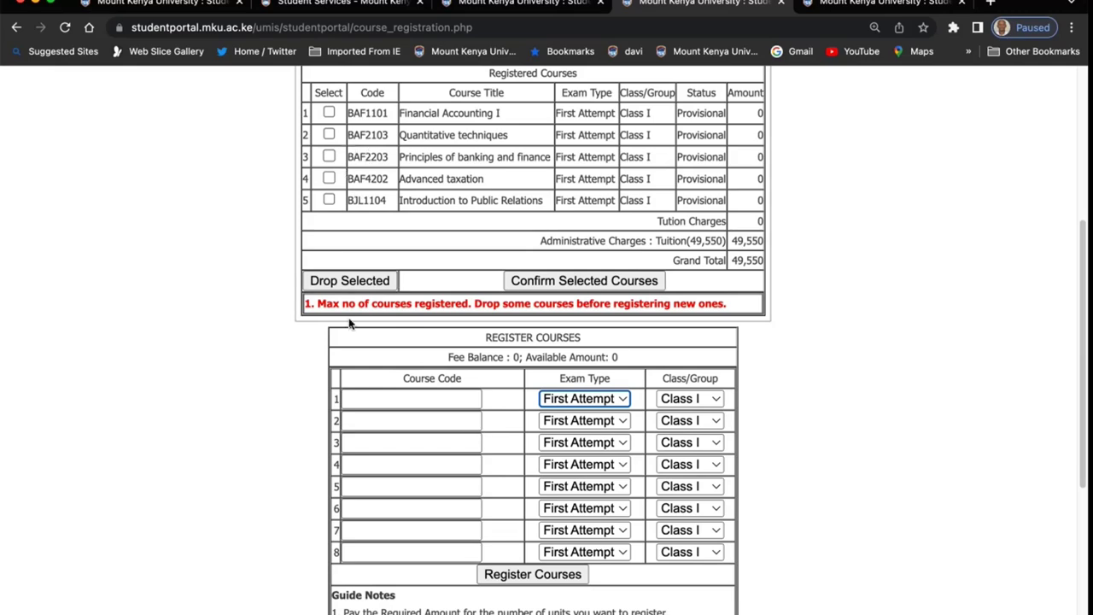
scroll(367, 328, up, 1)
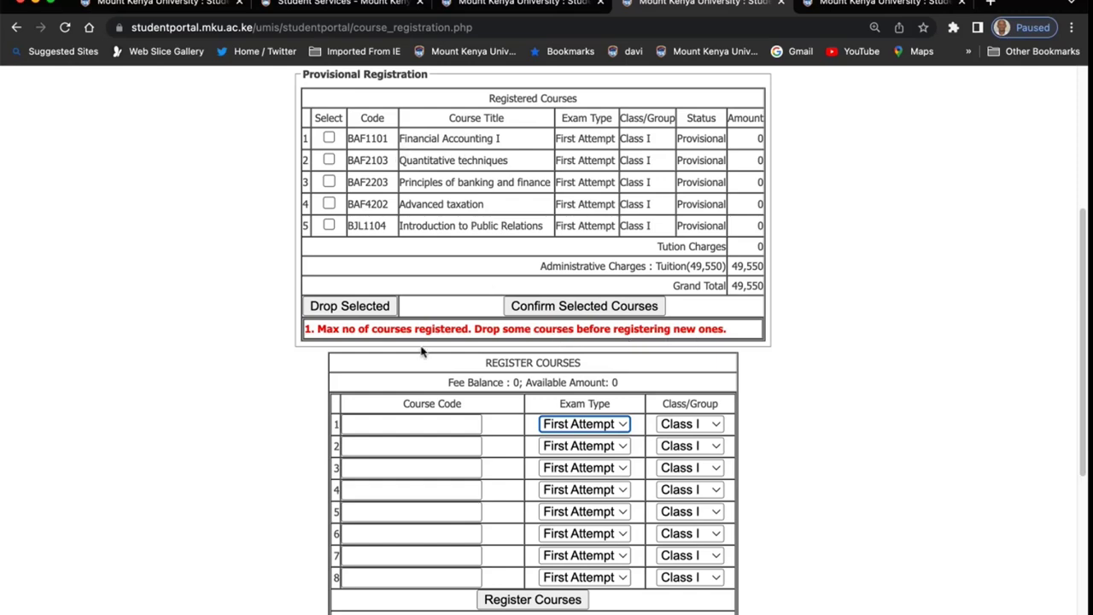
Select only BAF4202 Advanced taxation and drop it from provisional registration.
click(329, 227)
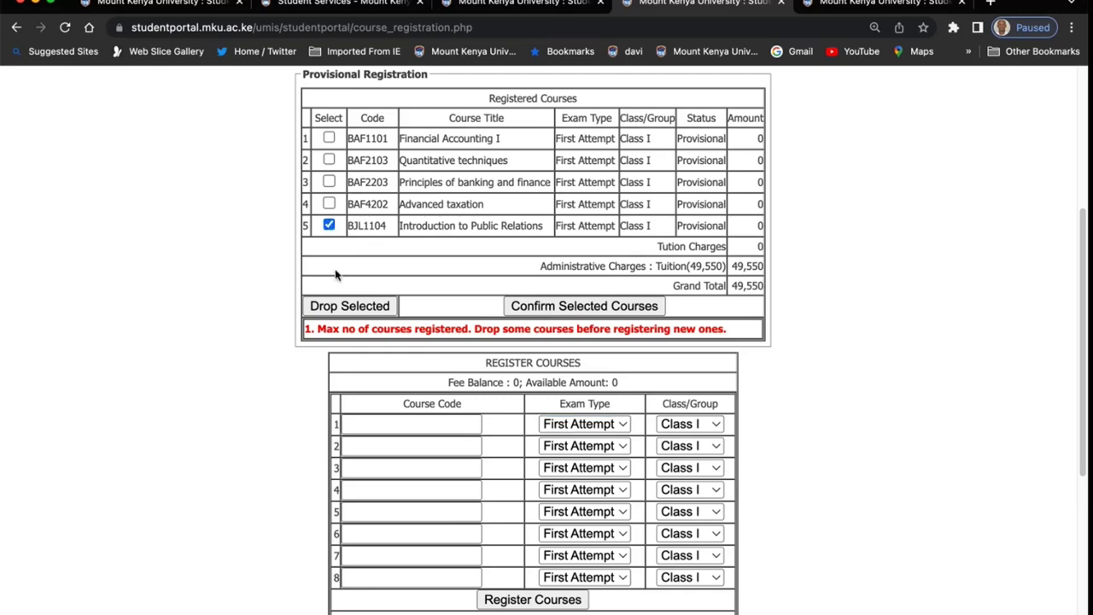
click(329, 204)
click(329, 225)
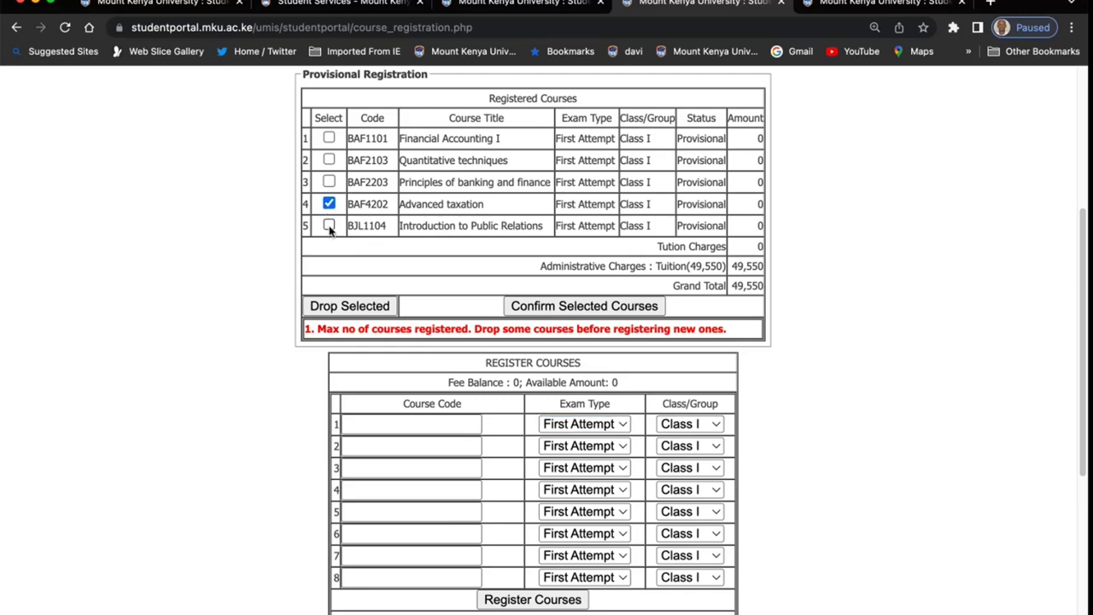
click(364, 313)
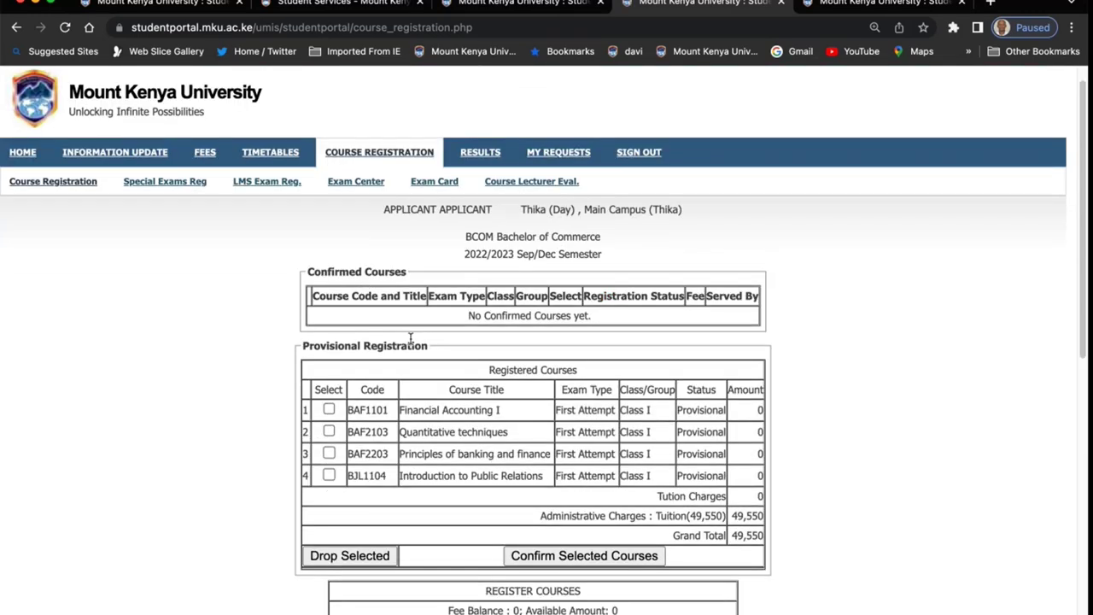
click(820, 5)
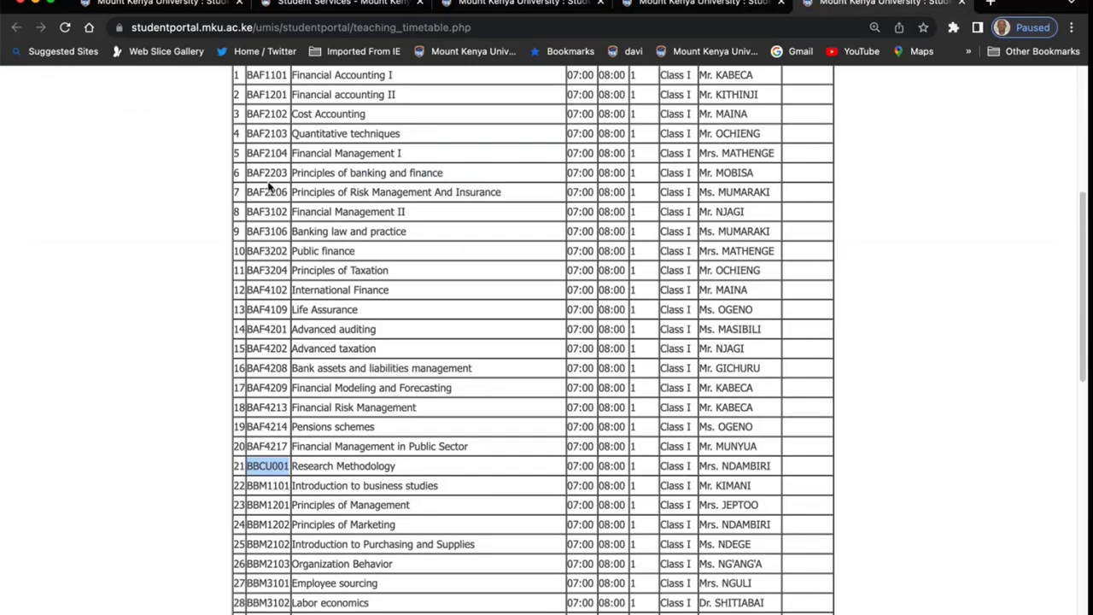
Copy the course code BIT4204 from the teaching timetable.
scroll(268, 183, up, 1)
scroll(267, 293, down, 5)
scroll(268, 294, down, 10)
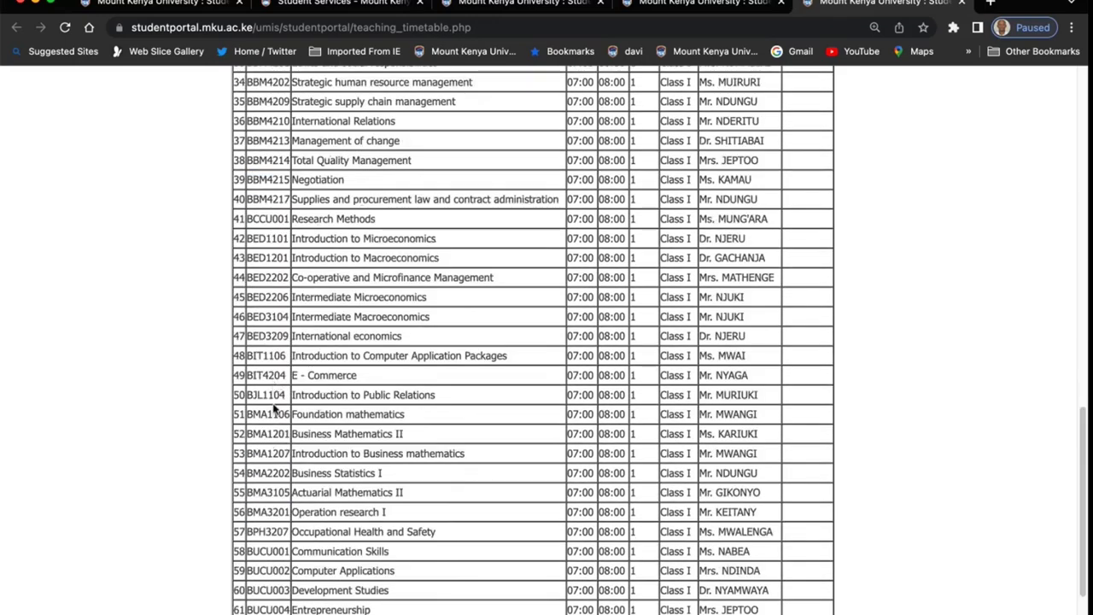
double_click(268, 376)
right_click(267, 376)
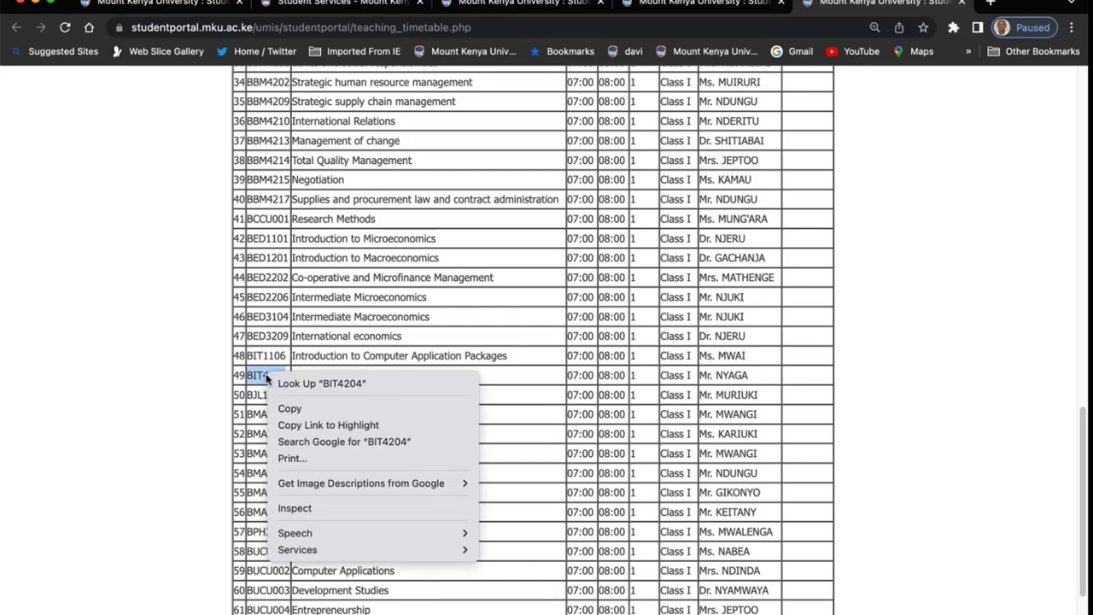
click(292, 407)
Paste BIT4204 into the first Course Code box and register it.
click(710, 9)
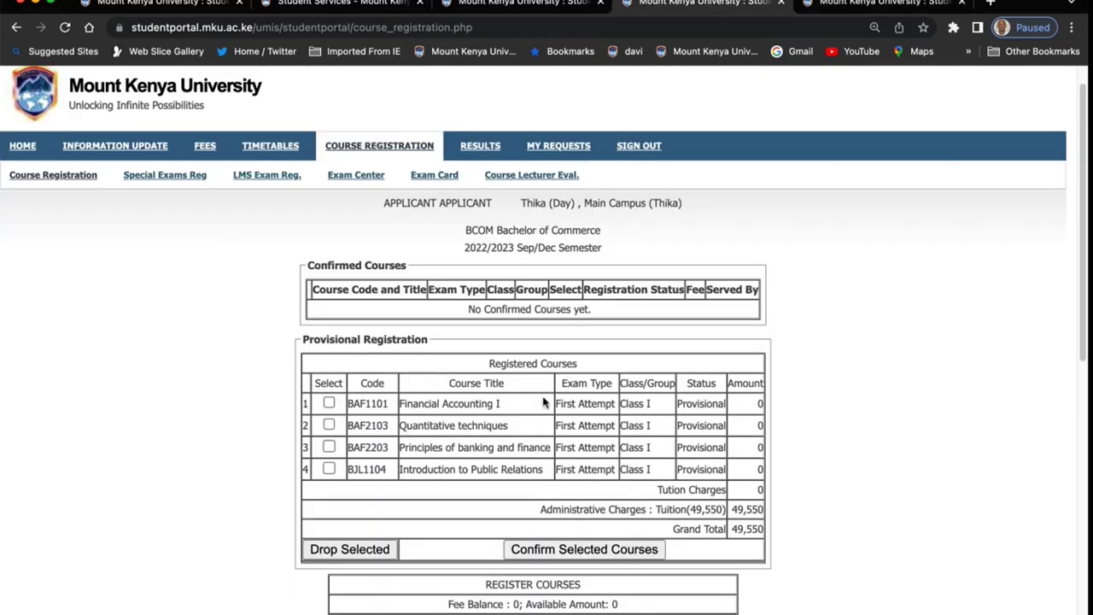
scroll(330, 608, down, 4)
click(379, 334)
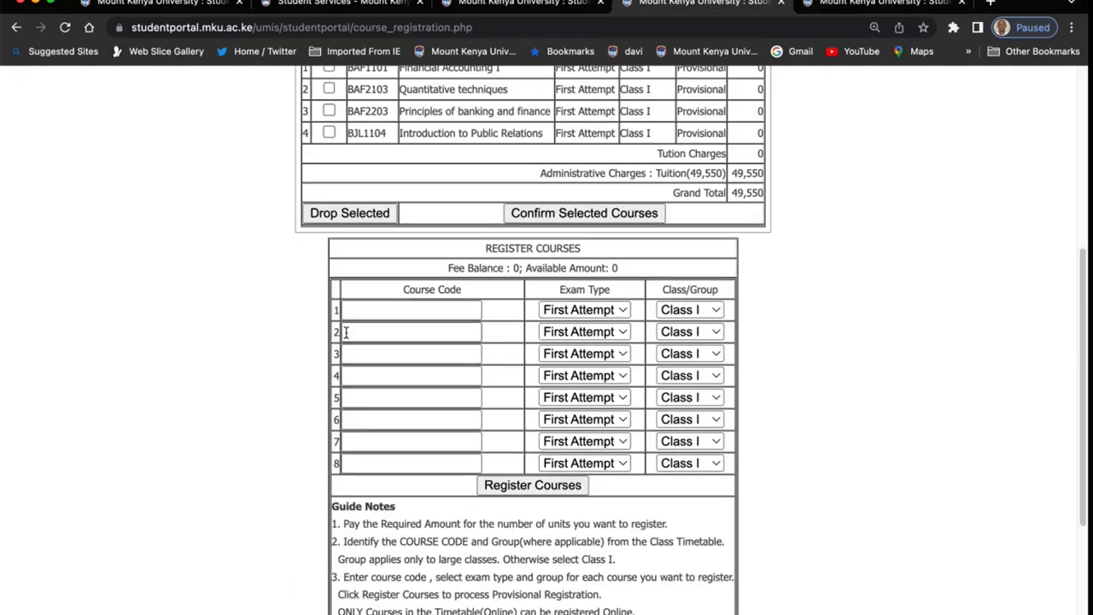
click(372, 312)
right_click(372, 313)
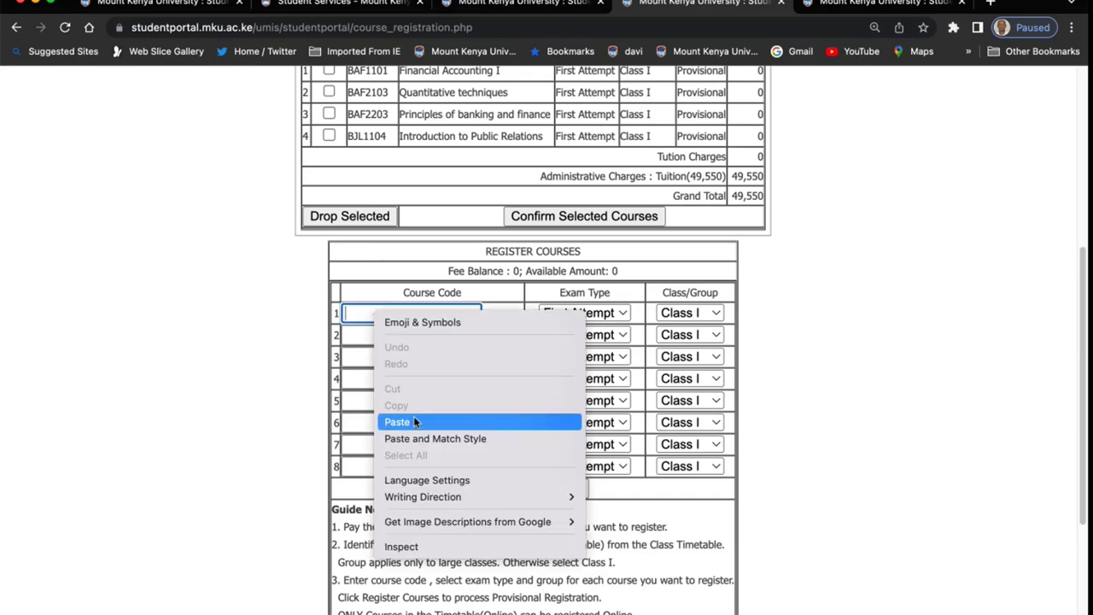
click(420, 417)
click(532, 487)
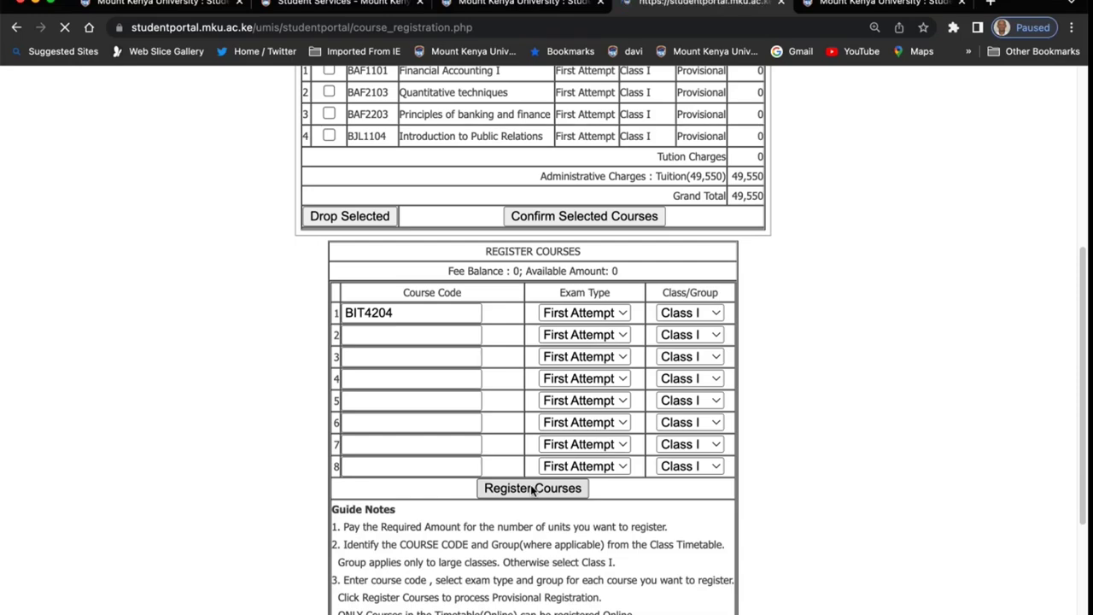
scroll(492, 455, down, 2)
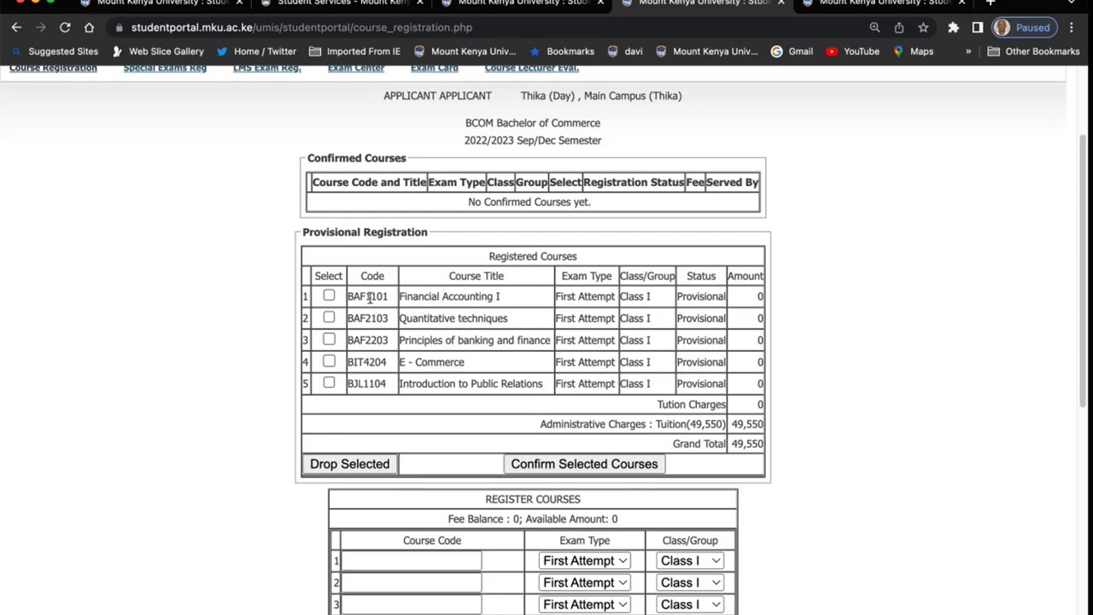
Copy the course code BUCU002 from the teaching timetable.
click(843, 5)
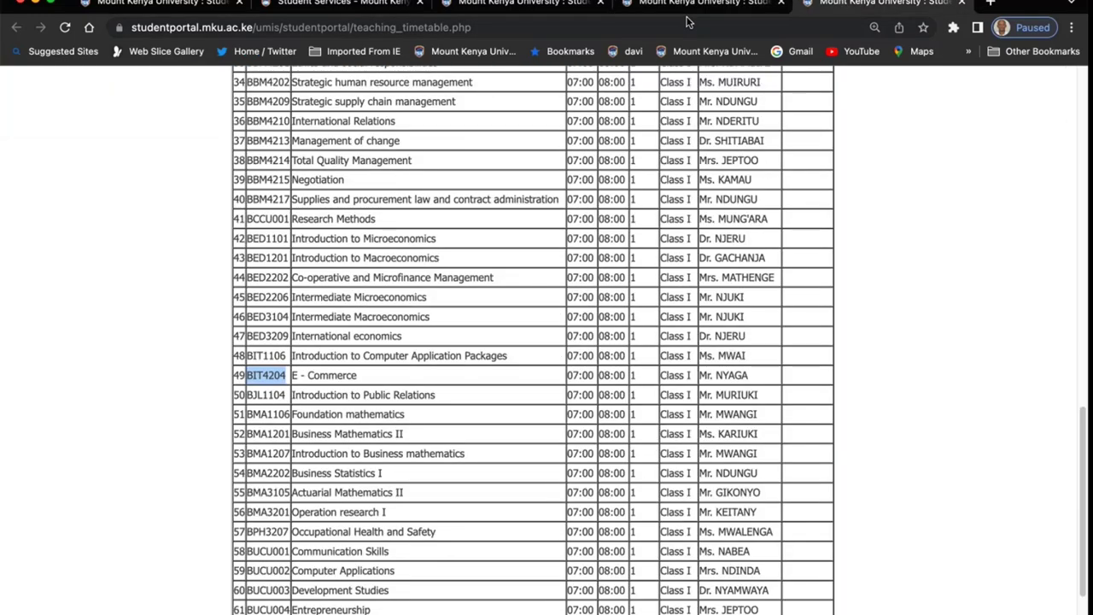
scroll(333, 409, down, 1)
scroll(342, 410, down, 3)
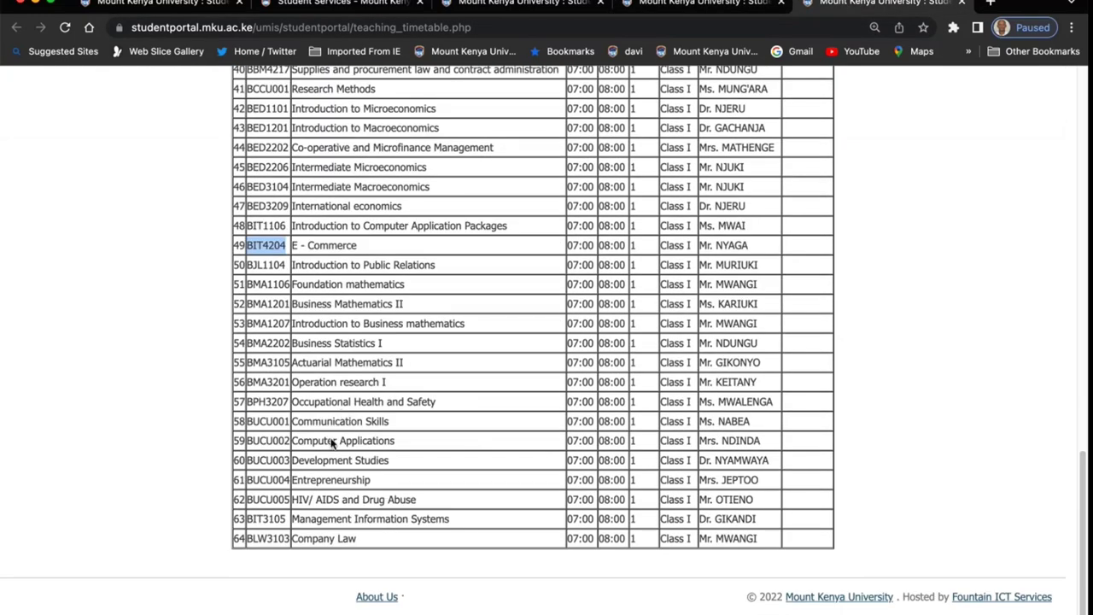
double_click(267, 441)
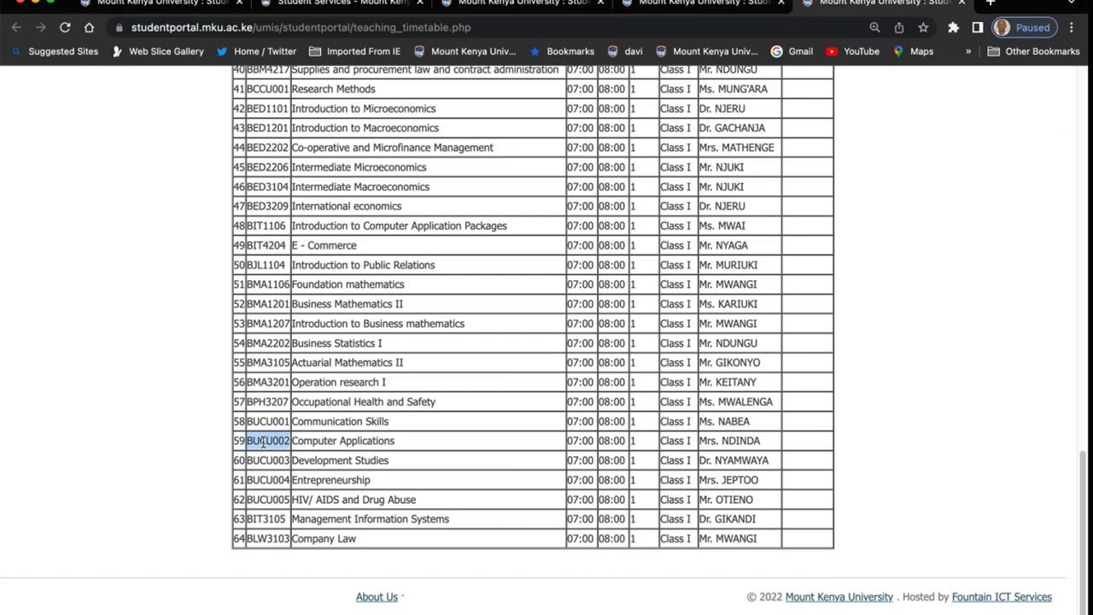
right_click(267, 443)
click(287, 475)
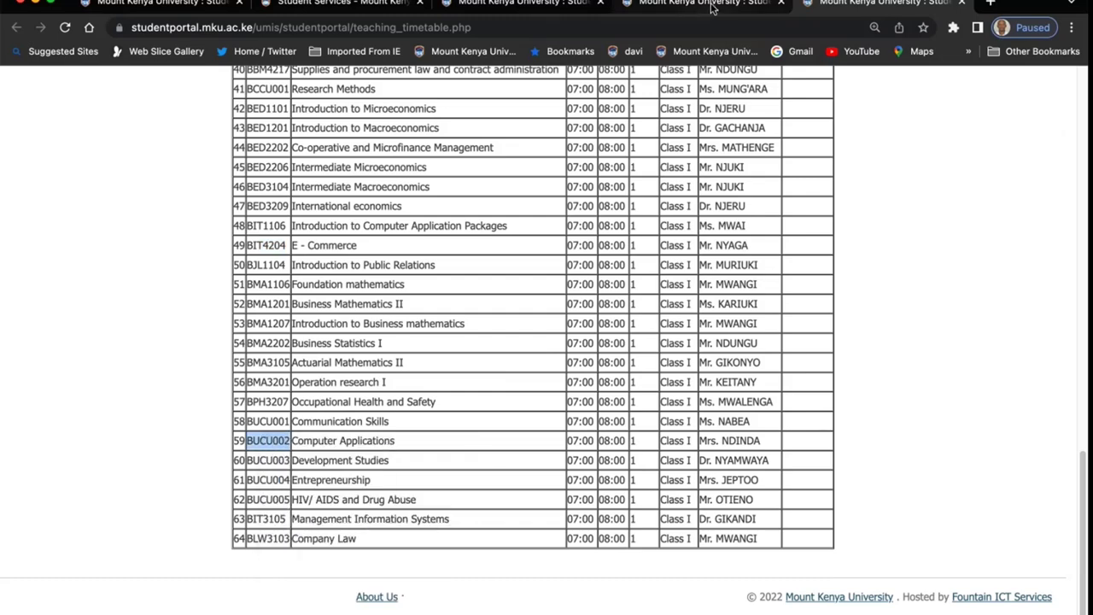
Paste BUCU002 into the first Course Code box and submit, getting the maximum-courses refusal.
click(713, 6)
click(363, 564)
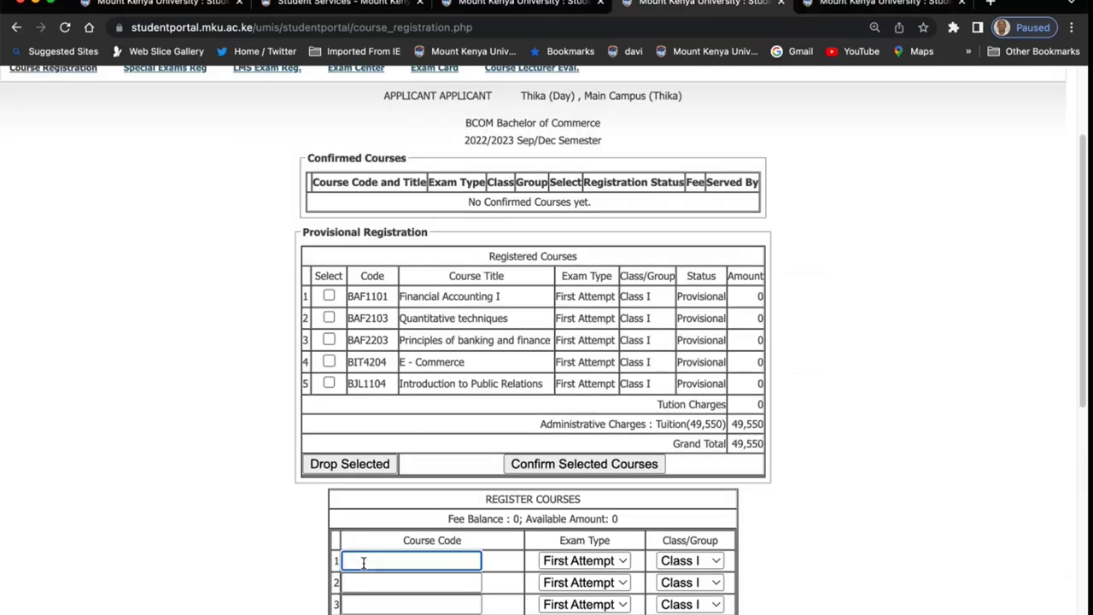
key(super+v)
scroll(555, 596, down, 4)
click(516, 574)
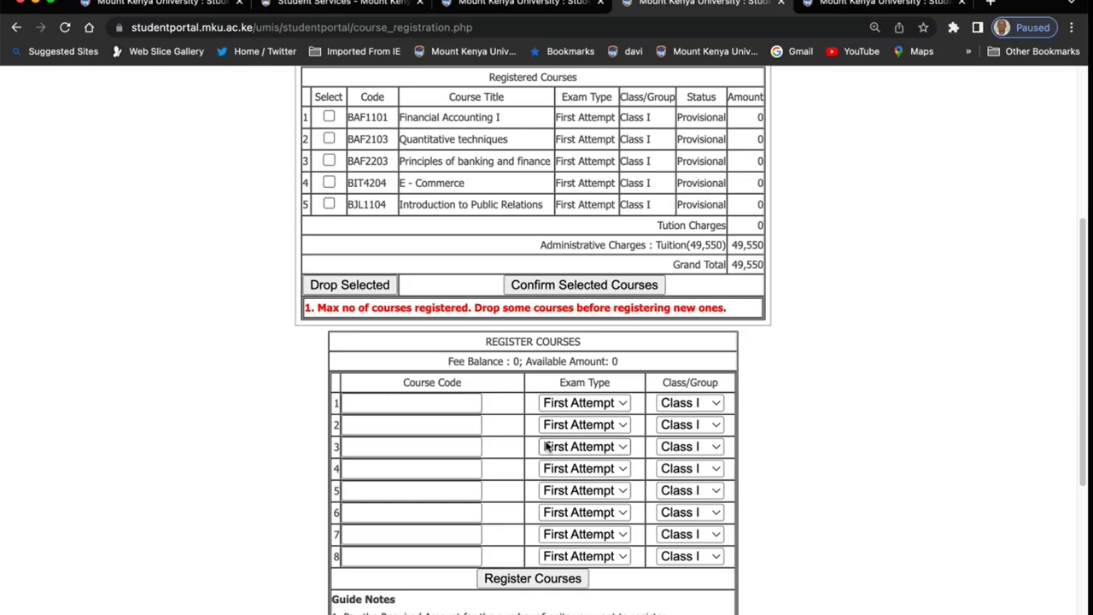
scroll(546, 446, up, 4)
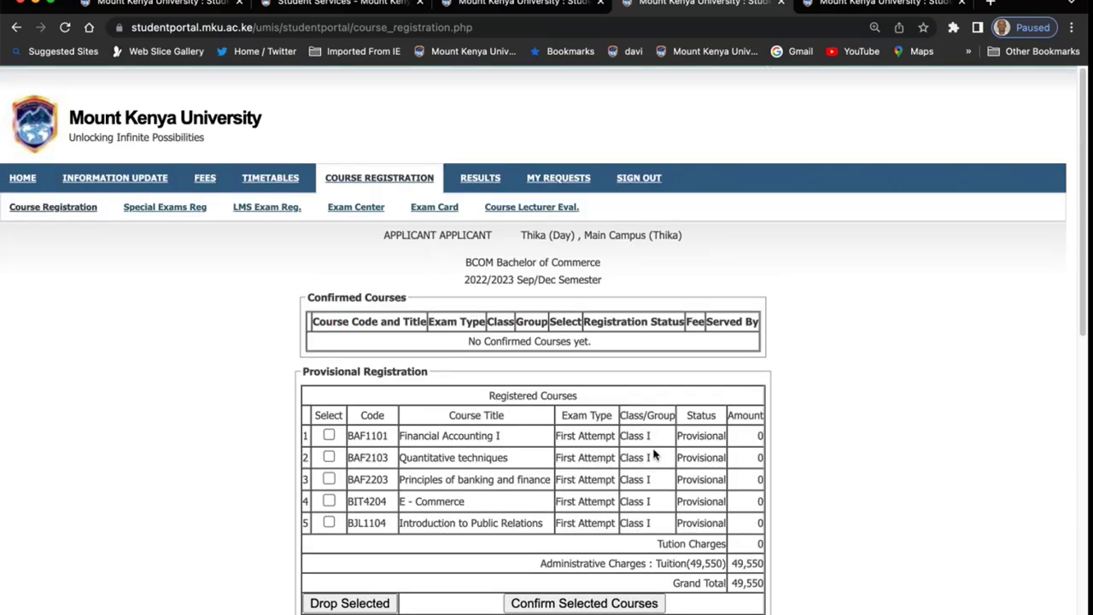
double_click(707, 418)
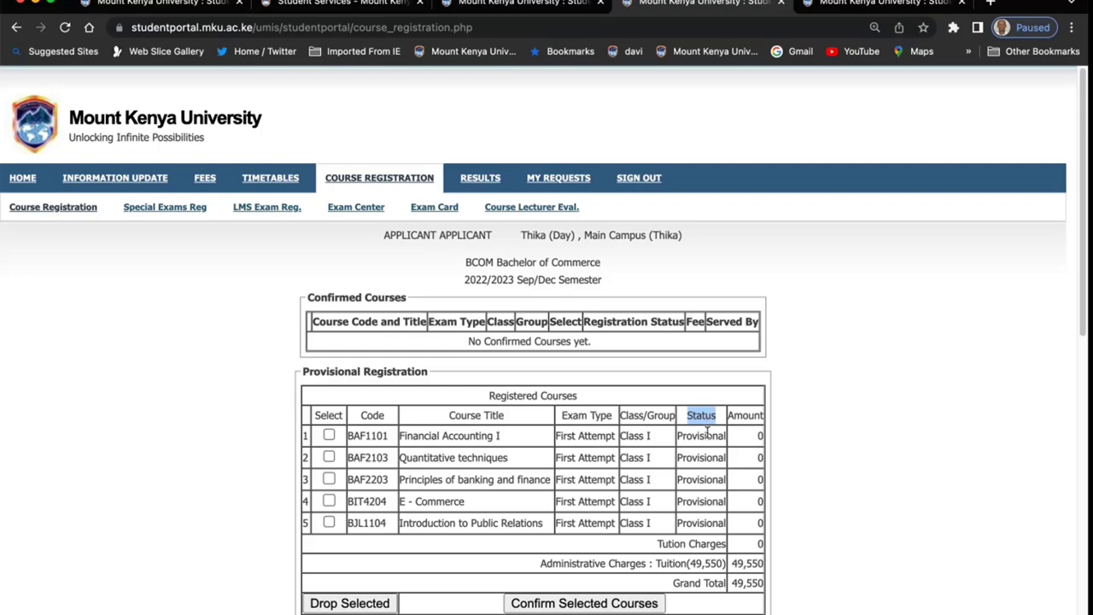
scroll(693, 474, down, 3)
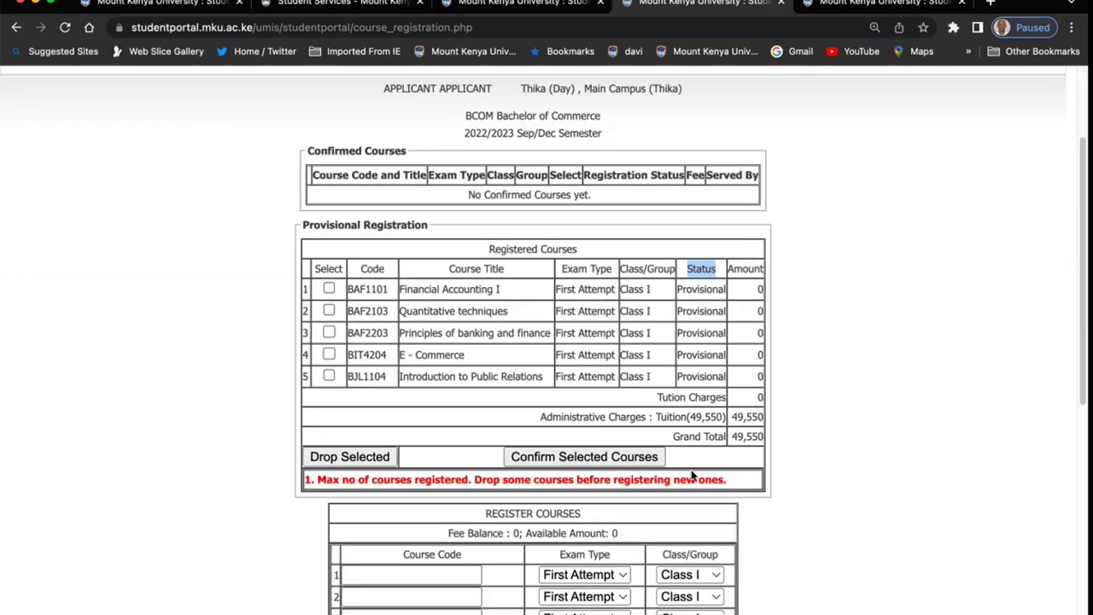
scroll(694, 478, down, 5)
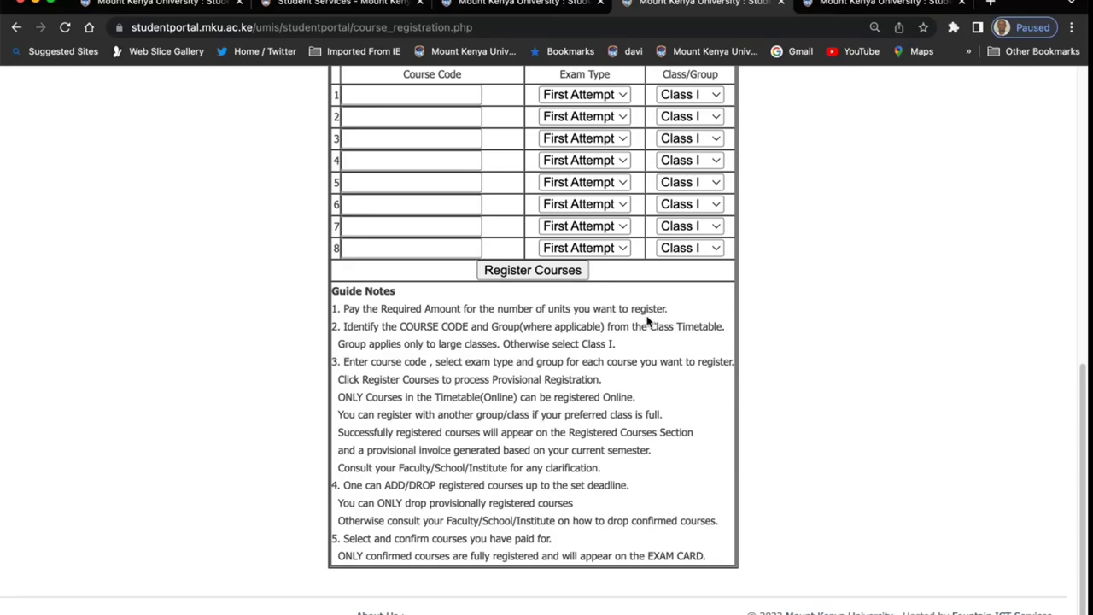
scroll(639, 305, up, 5)
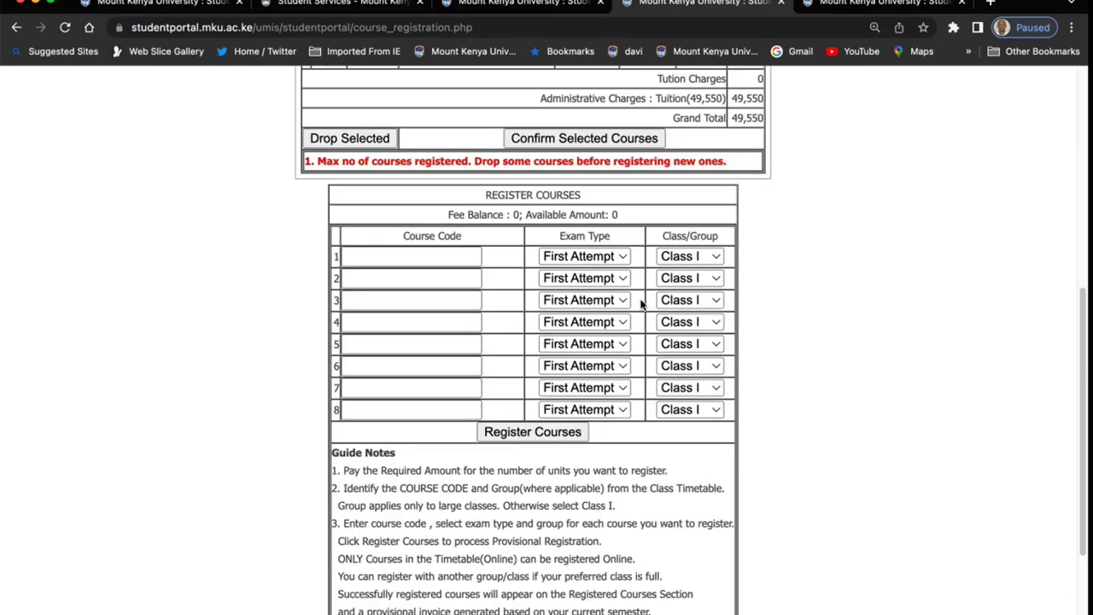
double_click(683, 260)
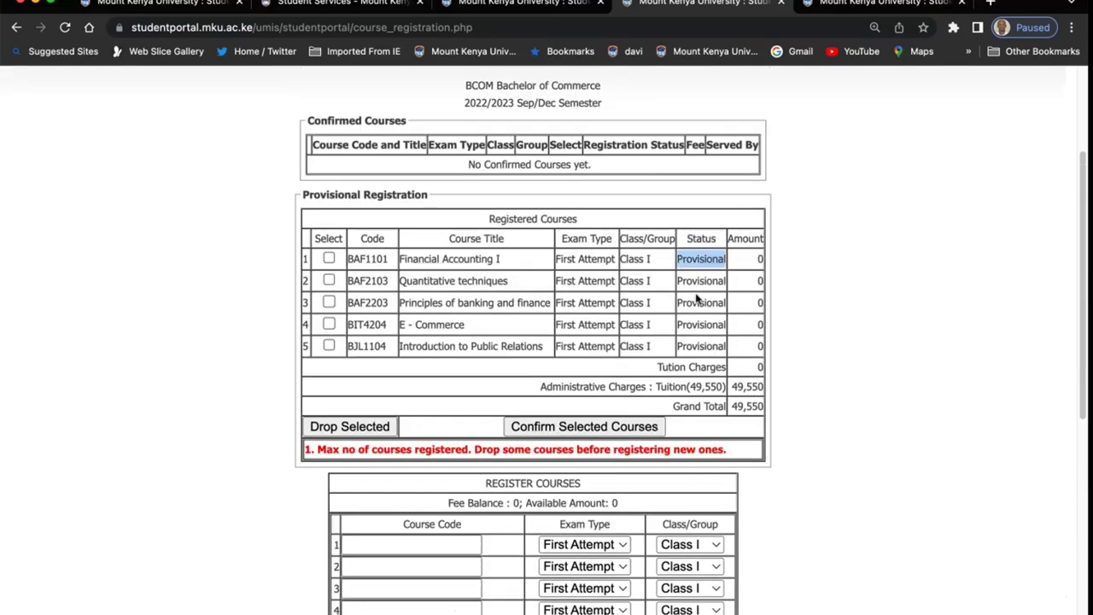
click(698, 301)
double_click(696, 259)
scroll(612, 423, down, 5)
scroll(498, 445, down, 3)
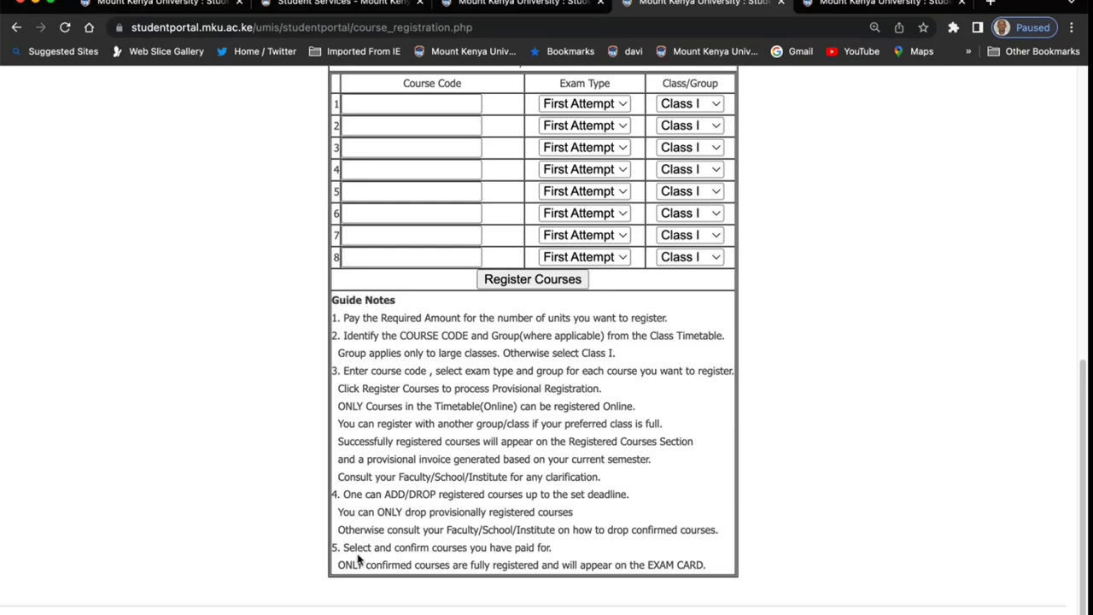
scroll(532, 542, up, 10)
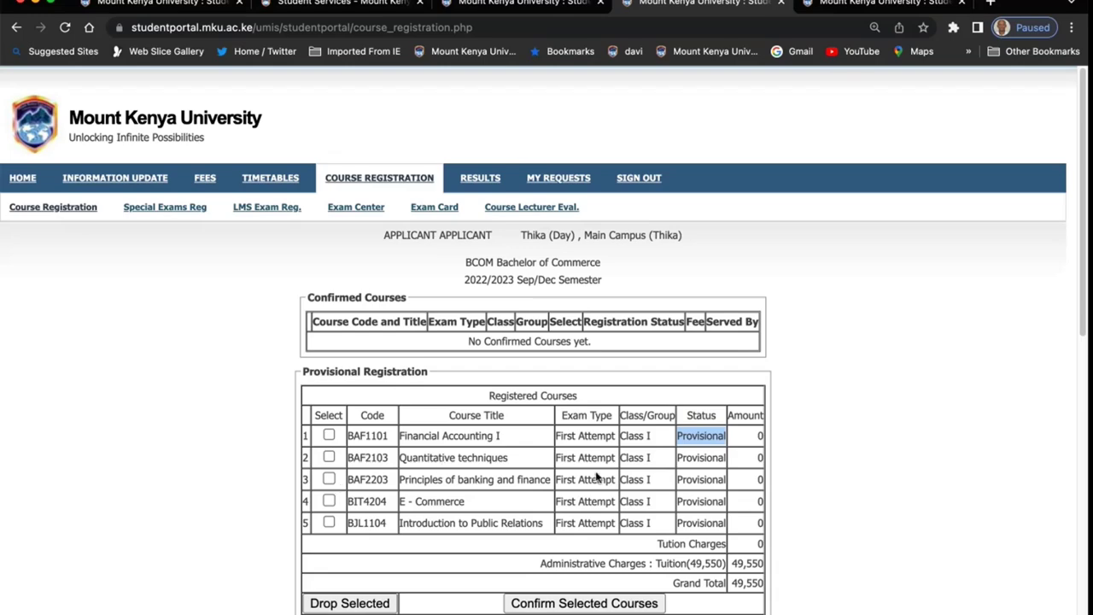
Tick BAF1101, BAF2103 and Principles of banking and finance, then confirm the selected courses.
click(329, 437)
click(329, 458)
click(329, 479)
scroll(384, 470, down, 4)
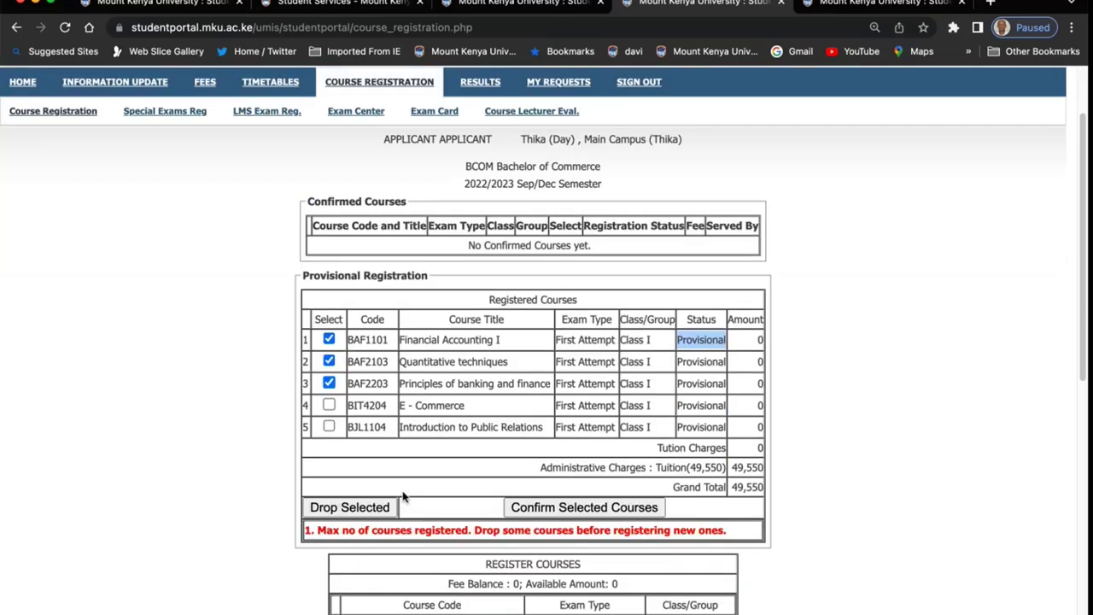
scroll(418, 459, up, 1)
click(574, 310)
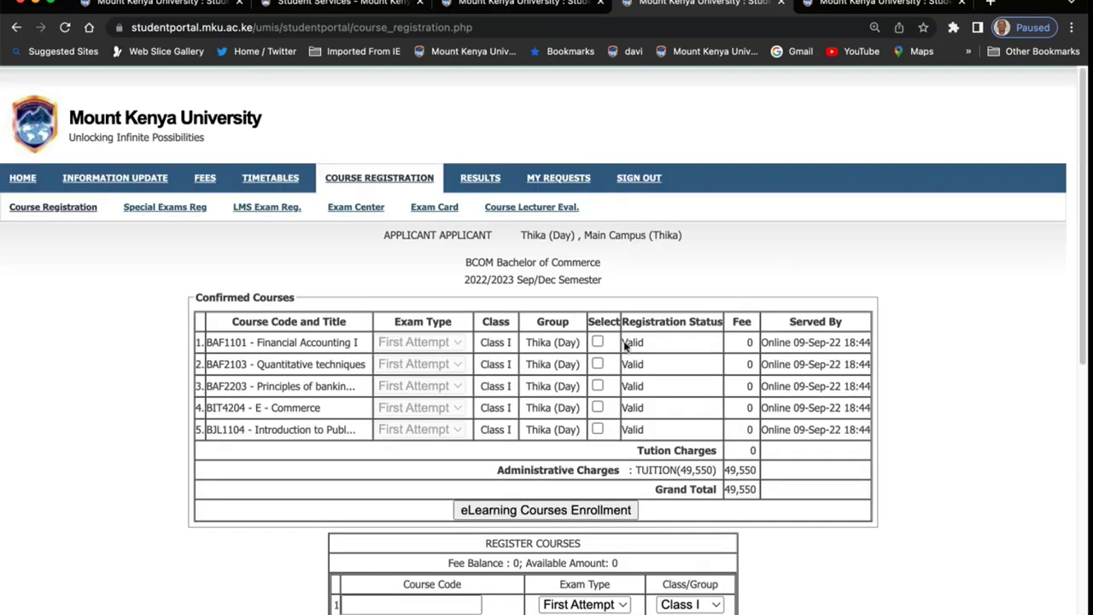
scroll(614, 433, down, 3)
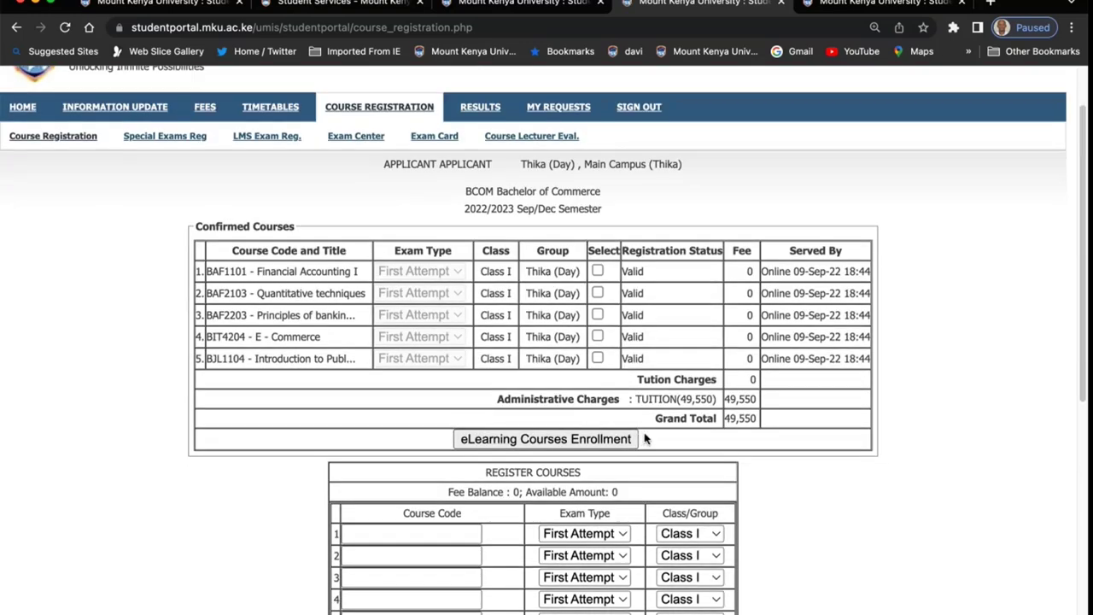
scroll(642, 434, down, 5)
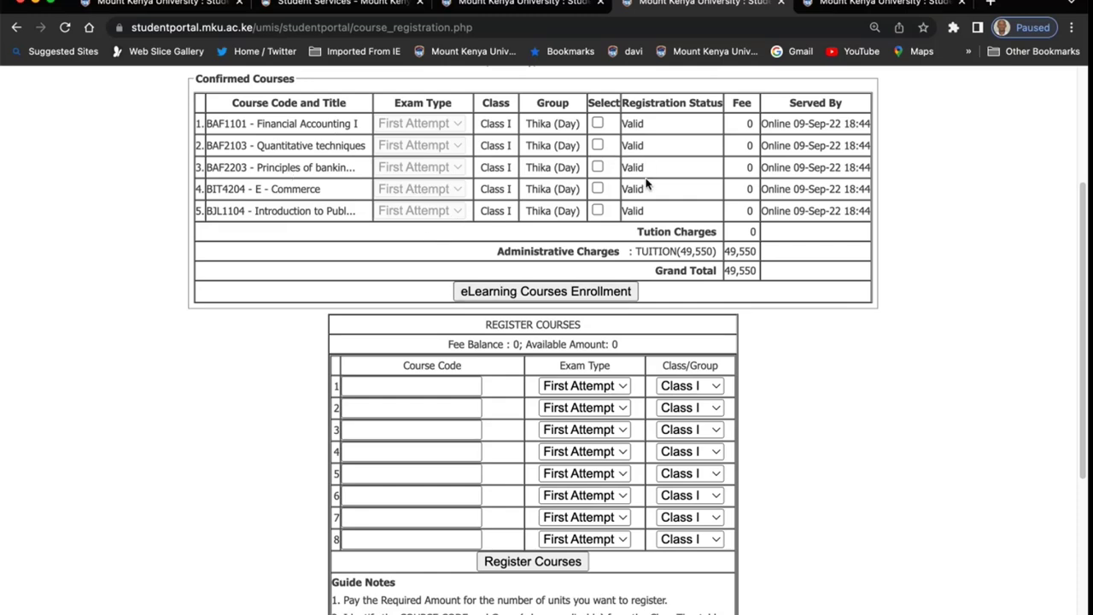
scroll(659, 267, down, 1)
scroll(659, 268, down, 1)
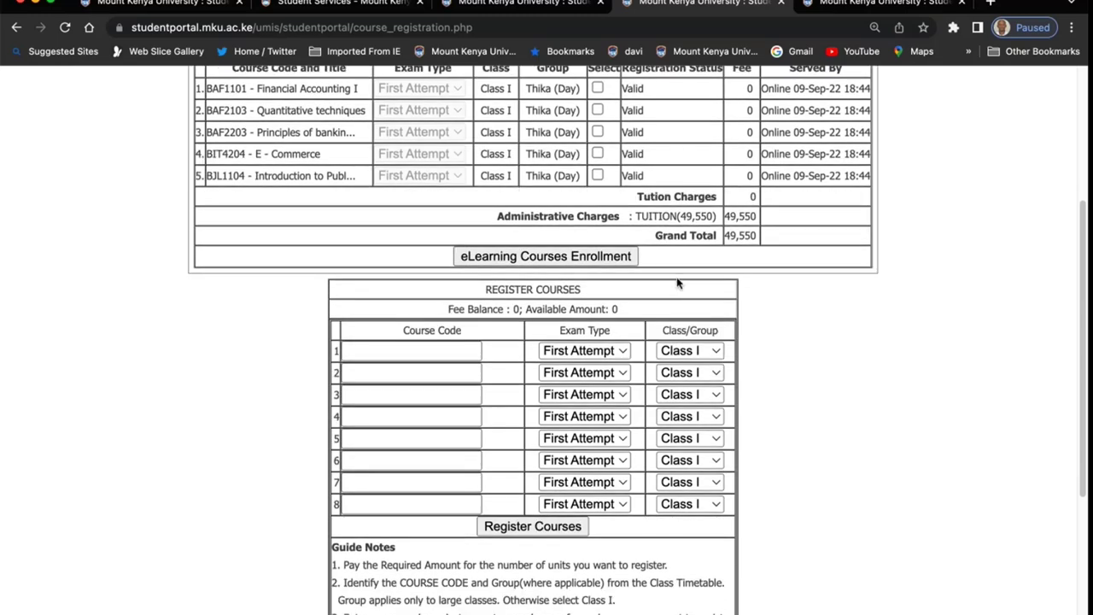
scroll(677, 283, up, 1)
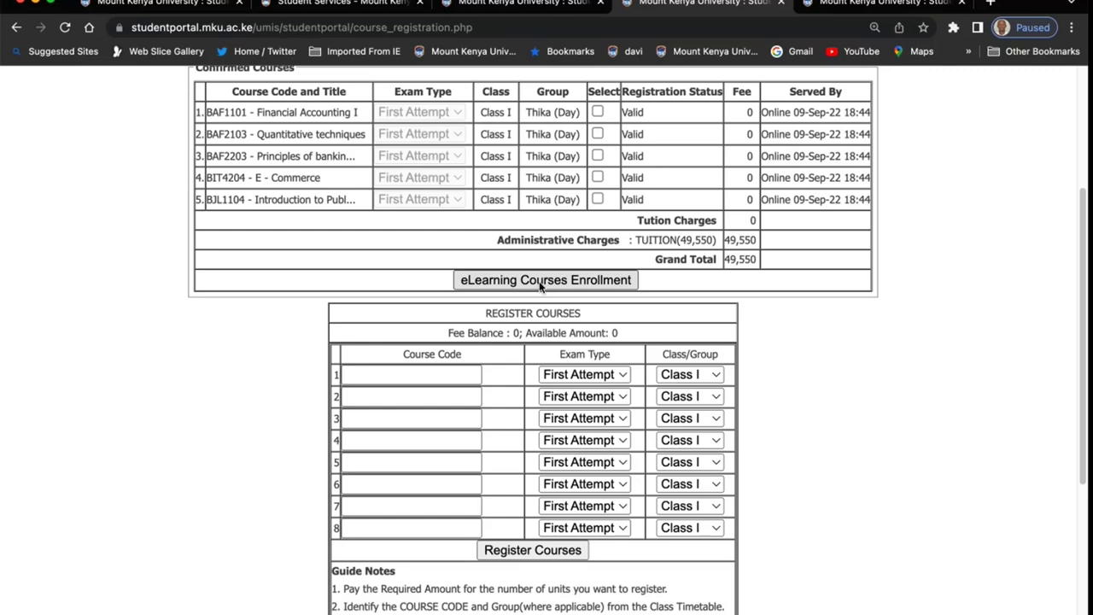
Tick BAF1101, BAF2103, BAF2203, BIT4204 and BJL1104 and submit eLearning enrollment.
click(597, 112)
click(597, 134)
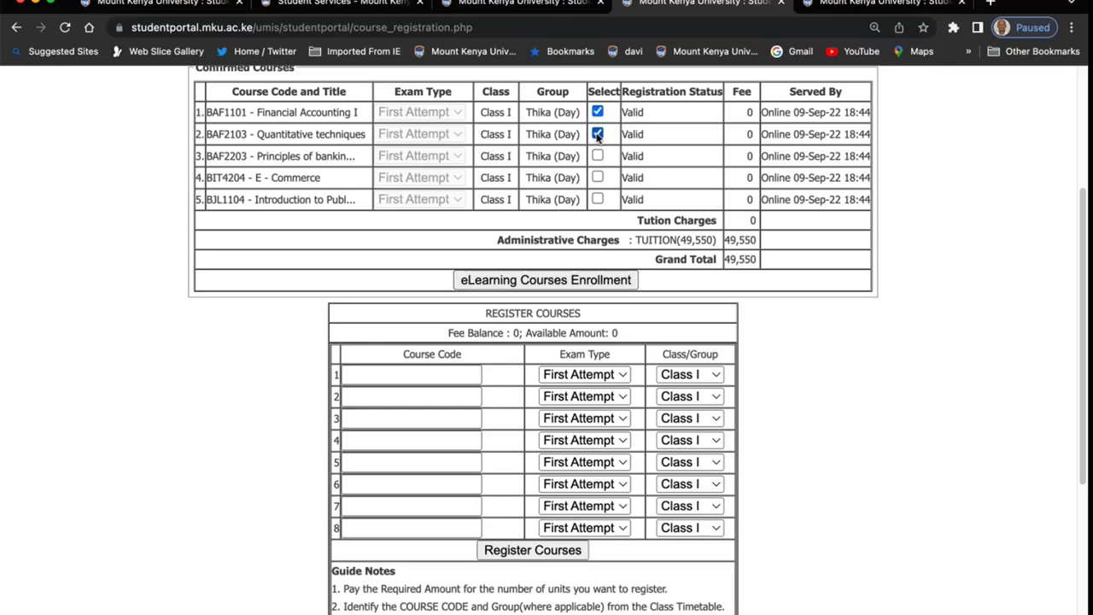
click(597, 156)
click(597, 177)
click(597, 199)
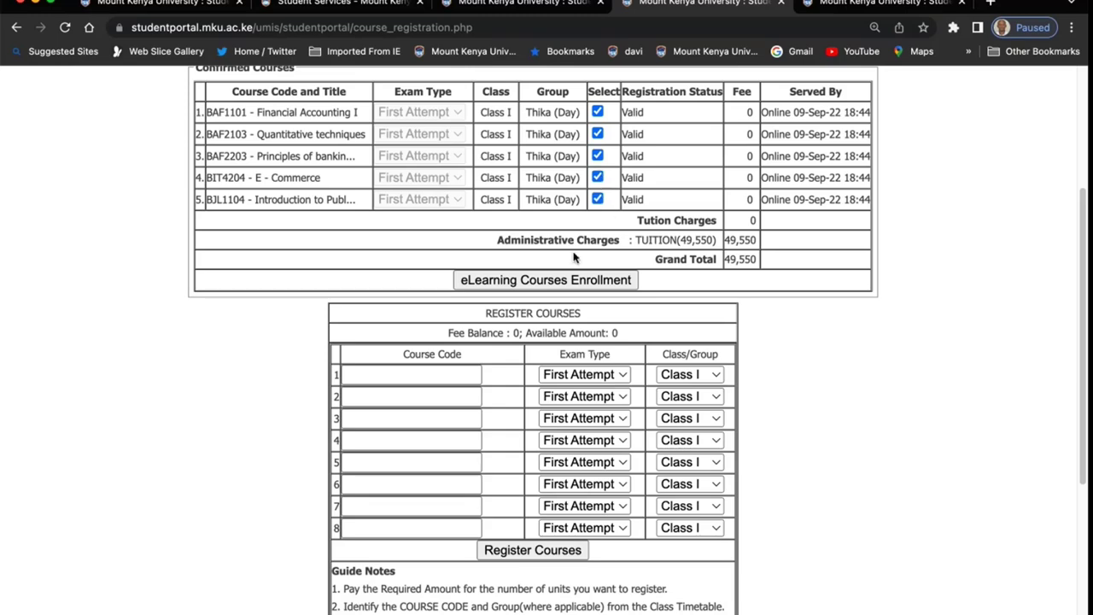
click(557, 282)
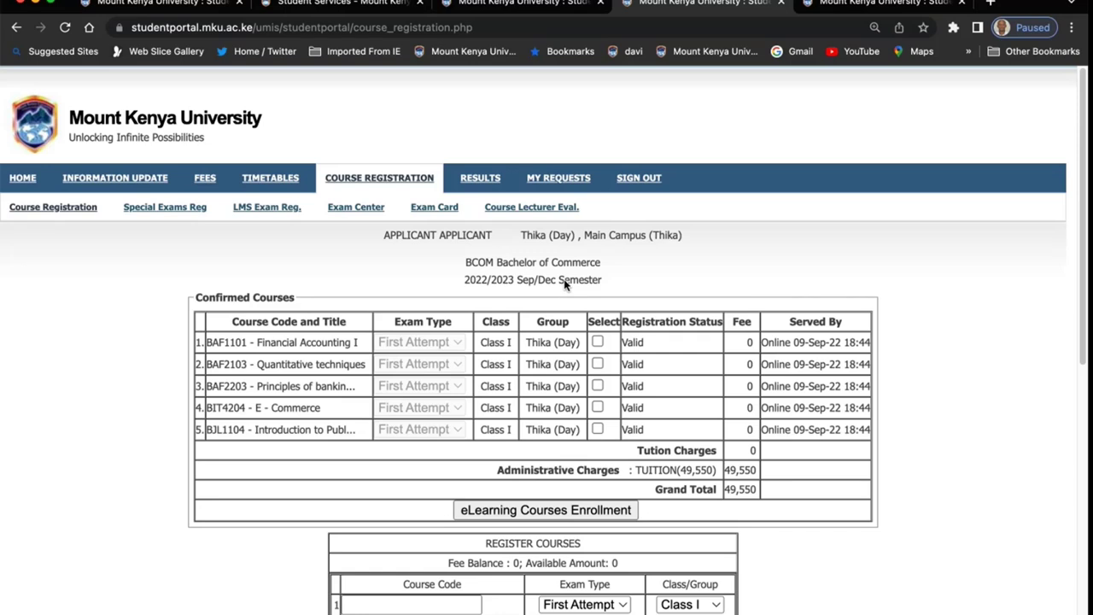
Re-tick all five confirmed courses after the page reloads.
click(597, 342)
click(597, 364)
click(597, 386)
click(597, 407)
click(597, 429)
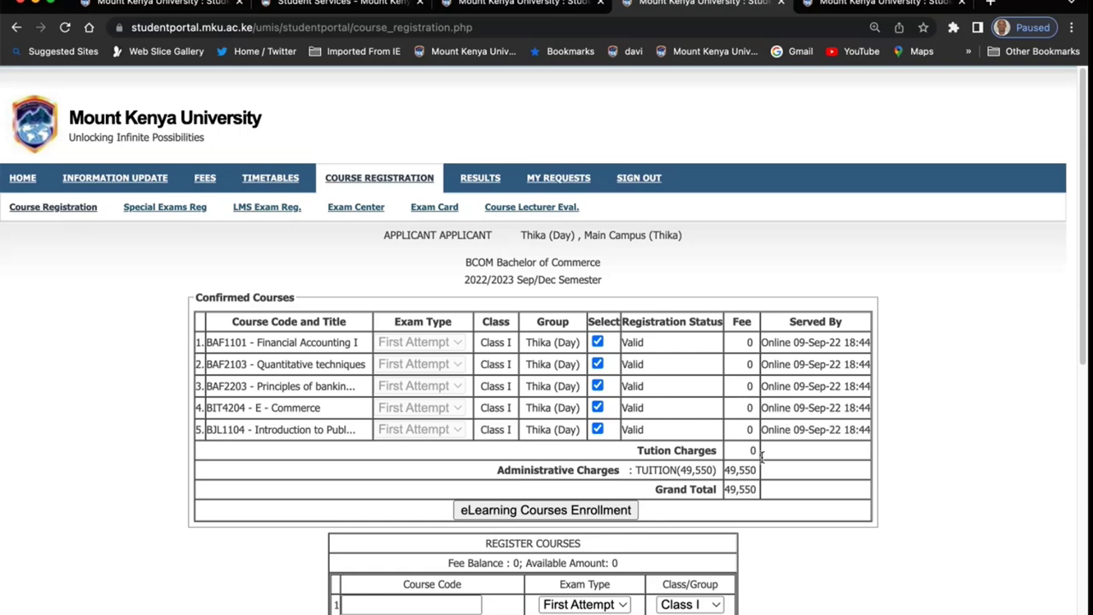
scroll(795, 474, down, 3)
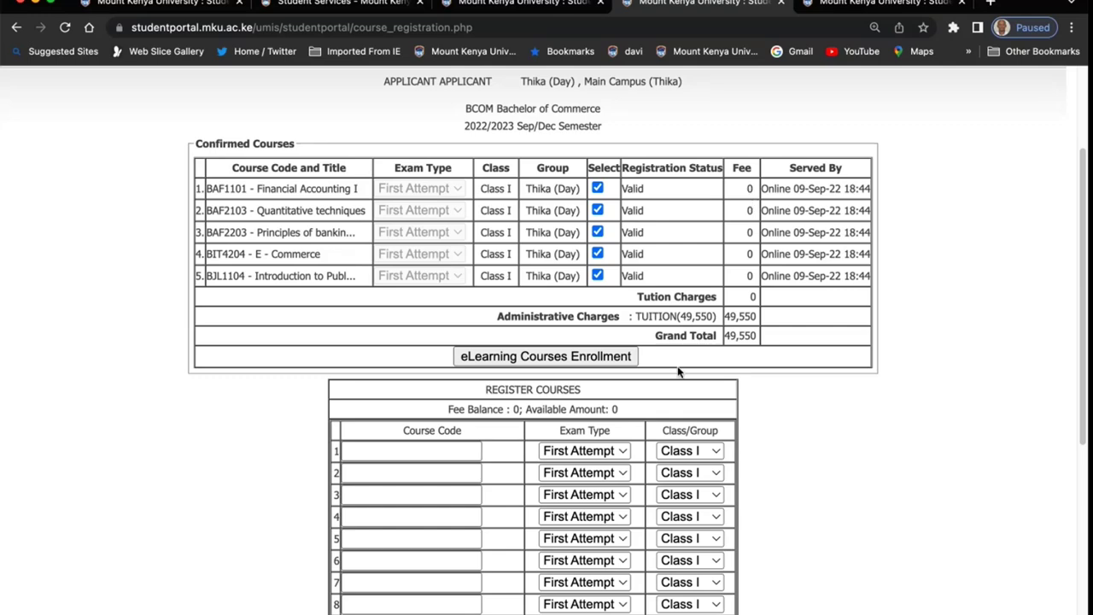
scroll(598, 341, up, 1)
scroll(597, 342, up, 3)
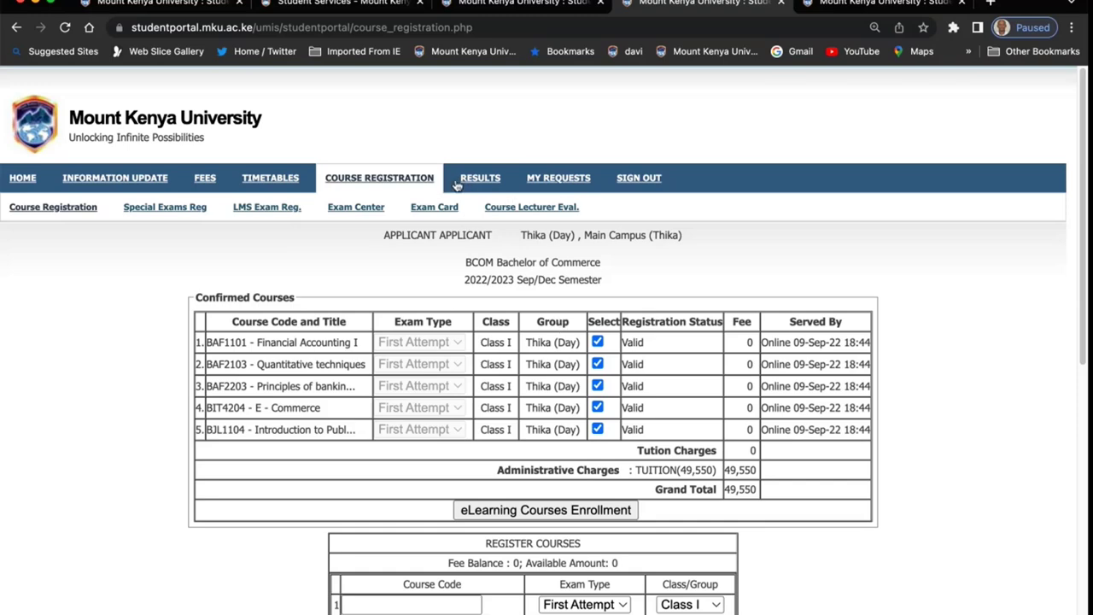
Open the Results page and the E-Learning Portal links in a new tab, ending on Results.
click(470, 187)
click(174, 212)
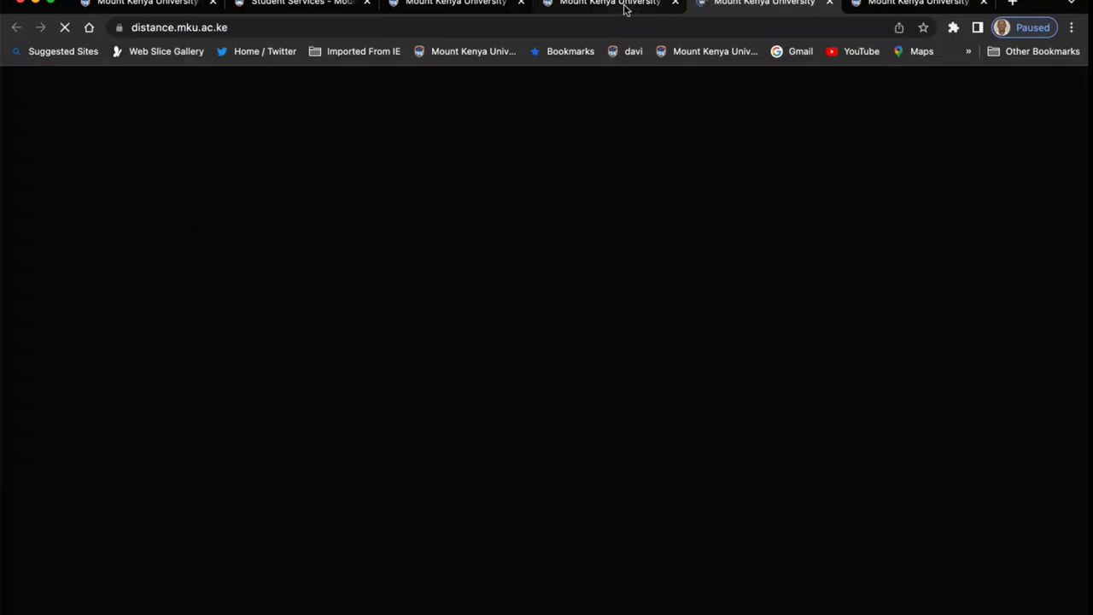
click(626, 9)
click(769, 14)
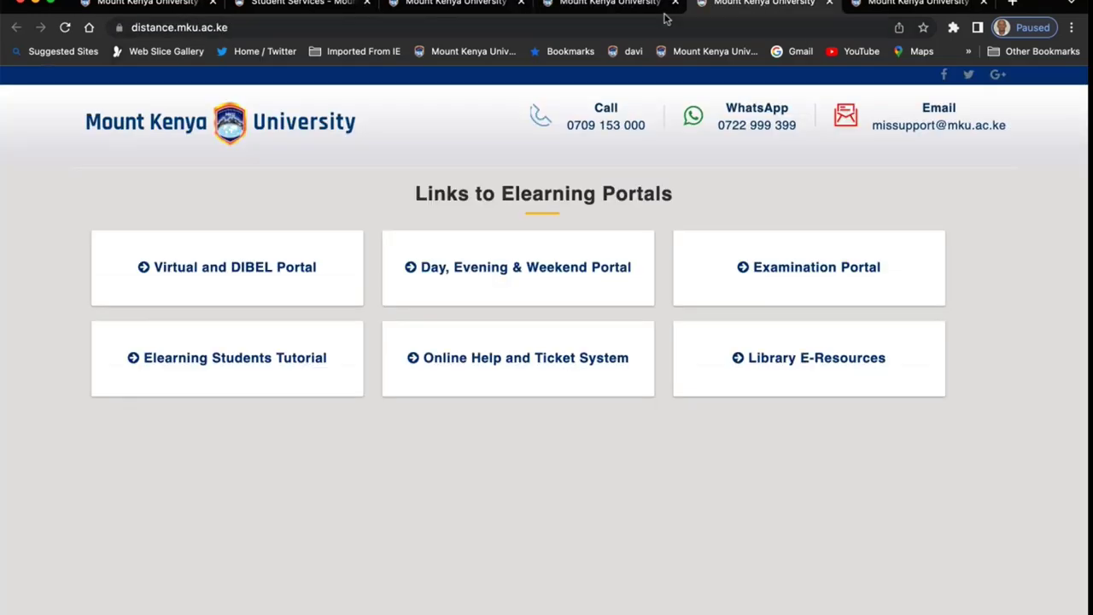
click(664, 15)
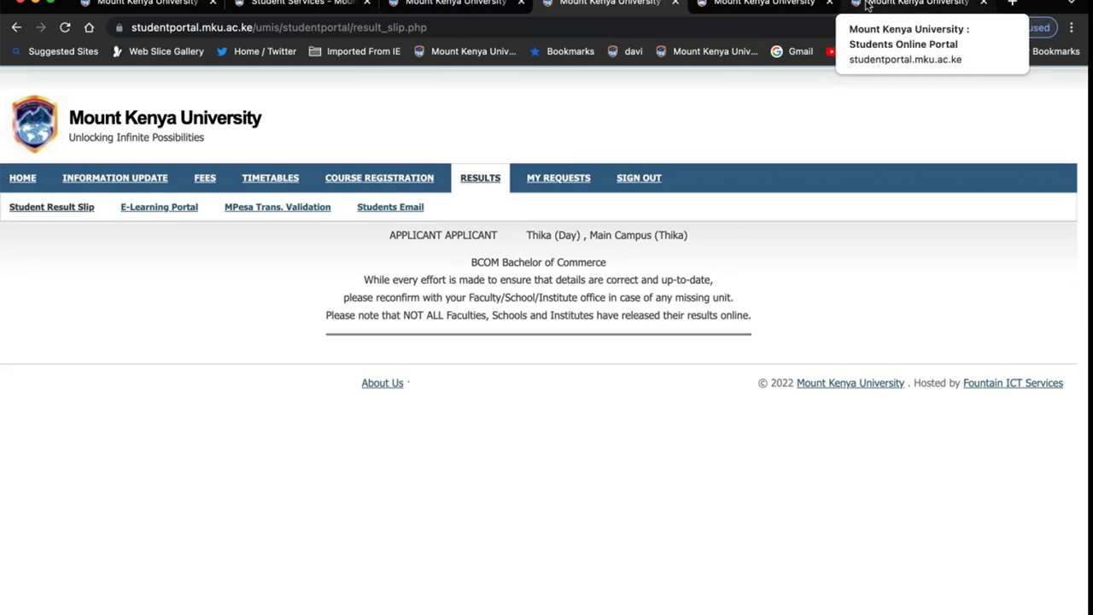
click(745, 7)
click(641, 8)
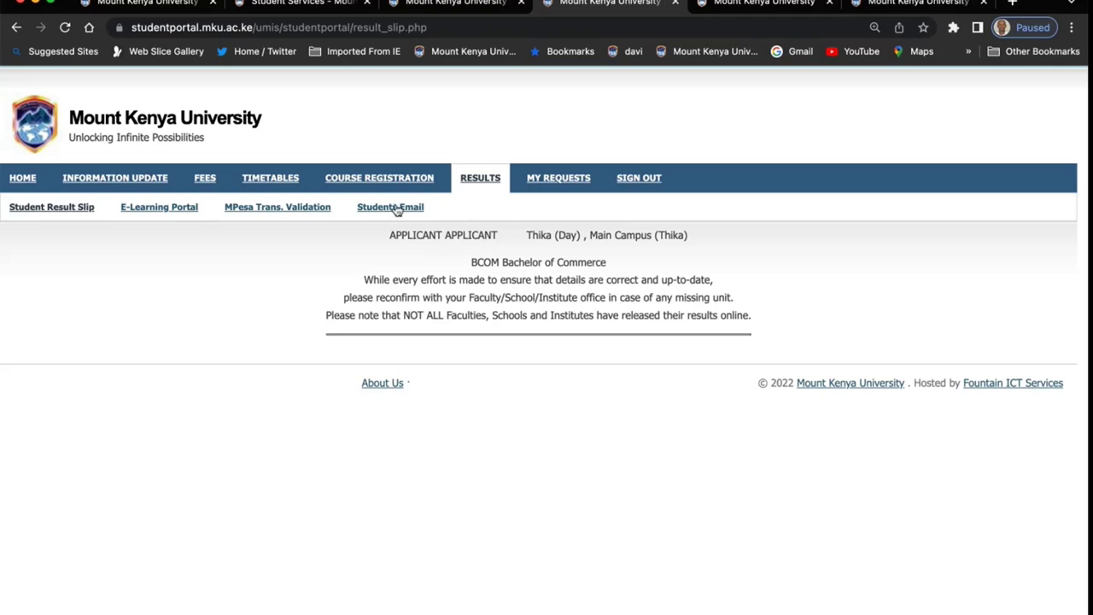
Submit a self-collected Completion Letter request, which is refused, then print and open the student pass PDF.
click(557, 180)
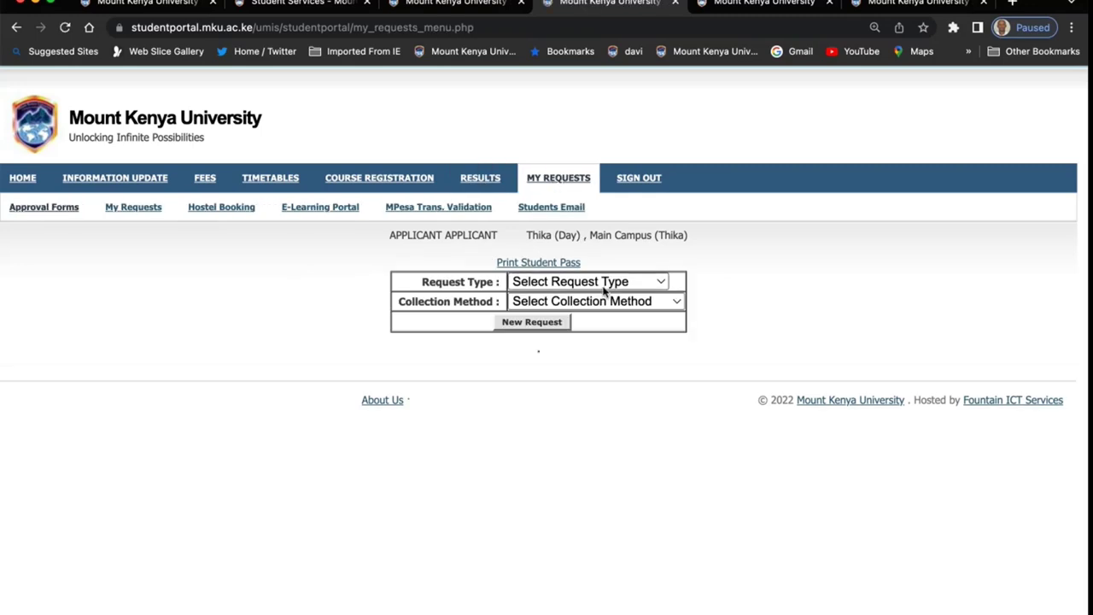
click(604, 286)
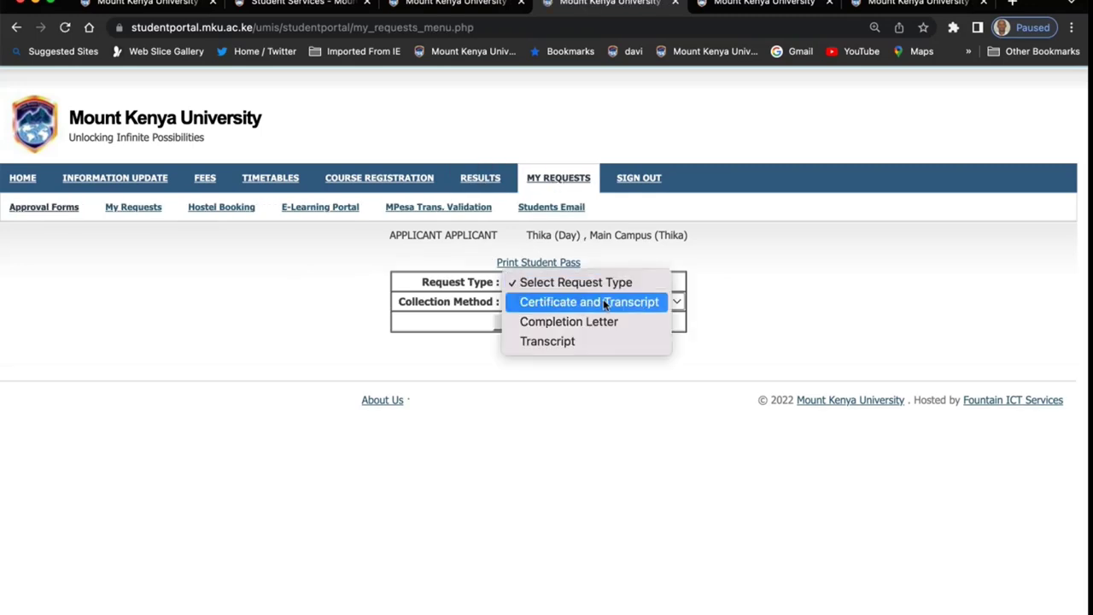
click(588, 380)
click(598, 283)
click(587, 323)
click(585, 305)
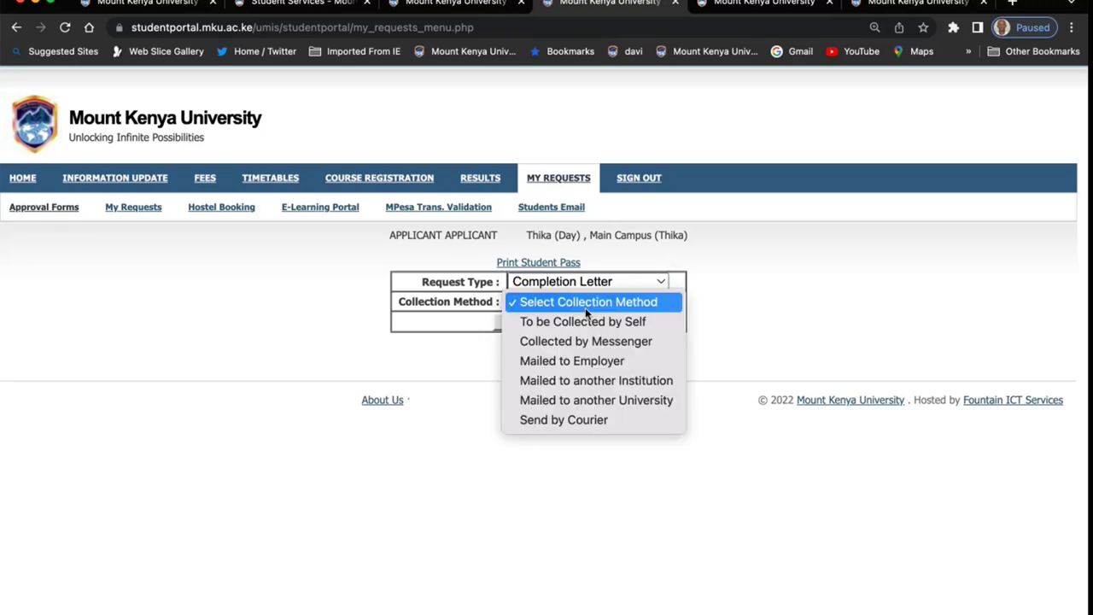
click(596, 322)
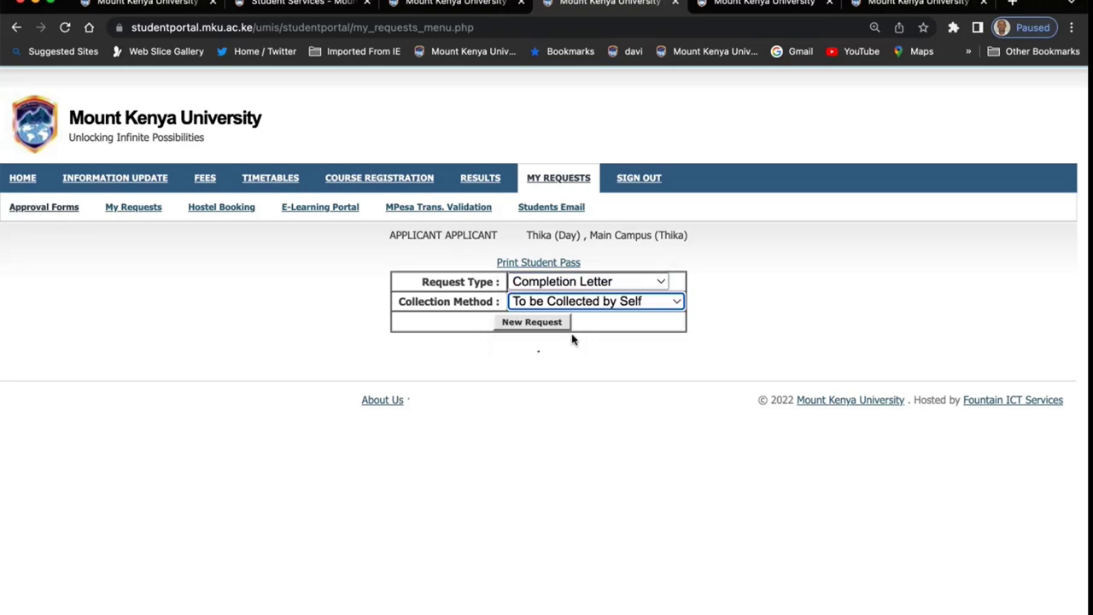
click(541, 329)
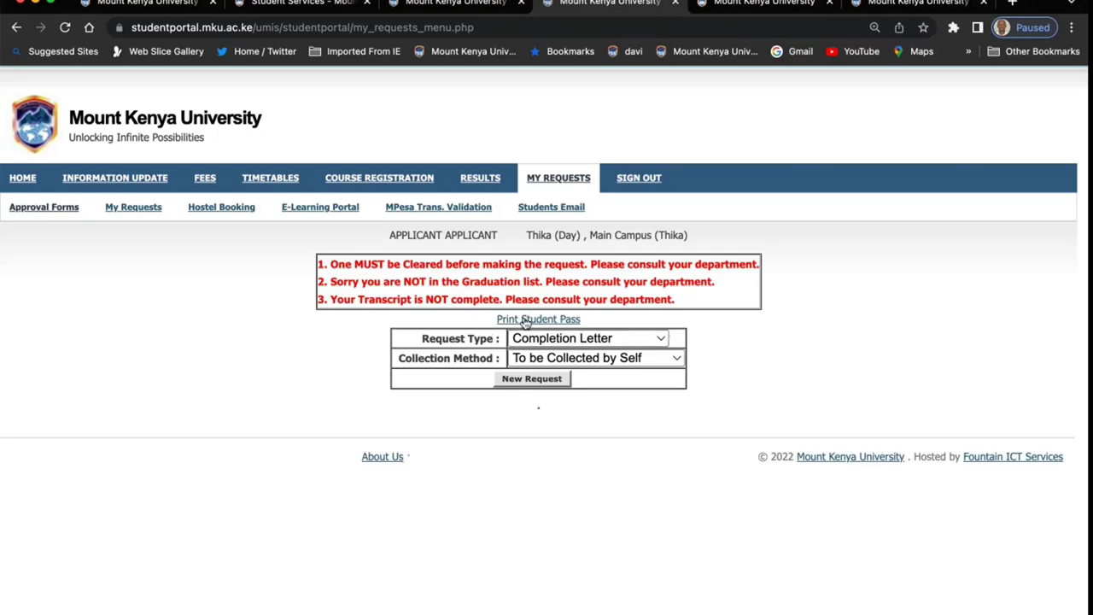
click(526, 320)
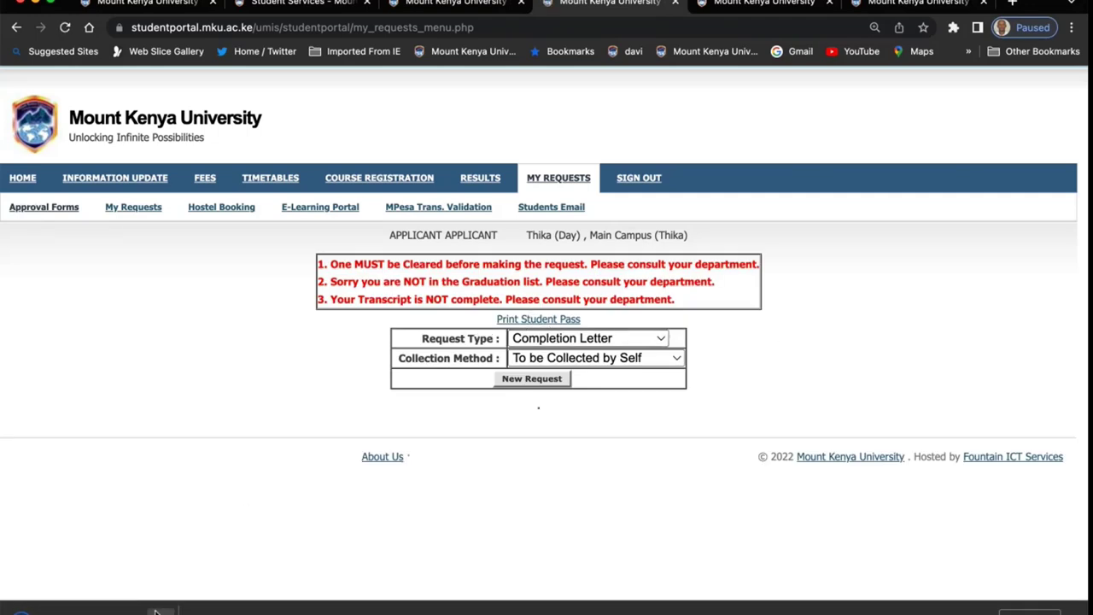
click(161, 611)
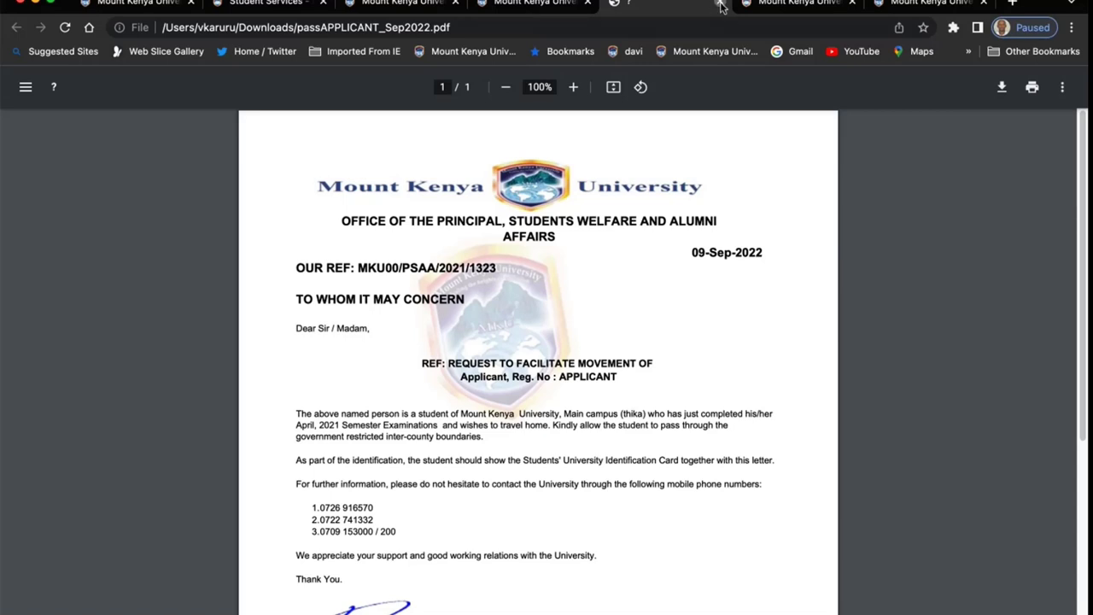
Close the passAPPLICANT_Sep2022.pdf student pass and go to the Approval Forms page.
click(720, 6)
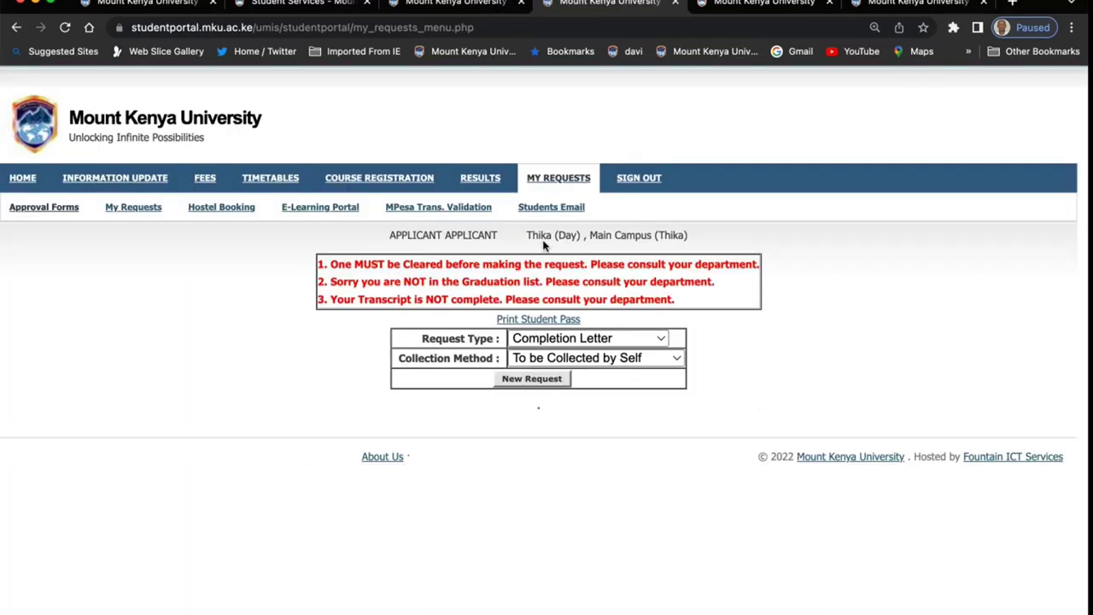
click(47, 209)
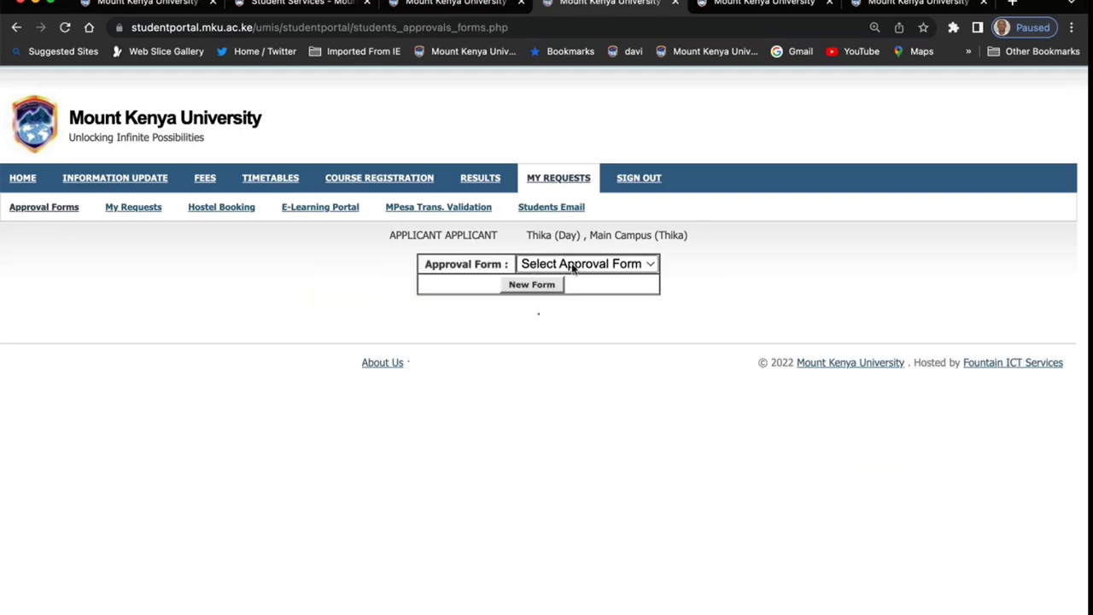
Start a new Academic Leave form for period 2022/2023, semester Sep/Dec.
click(572, 269)
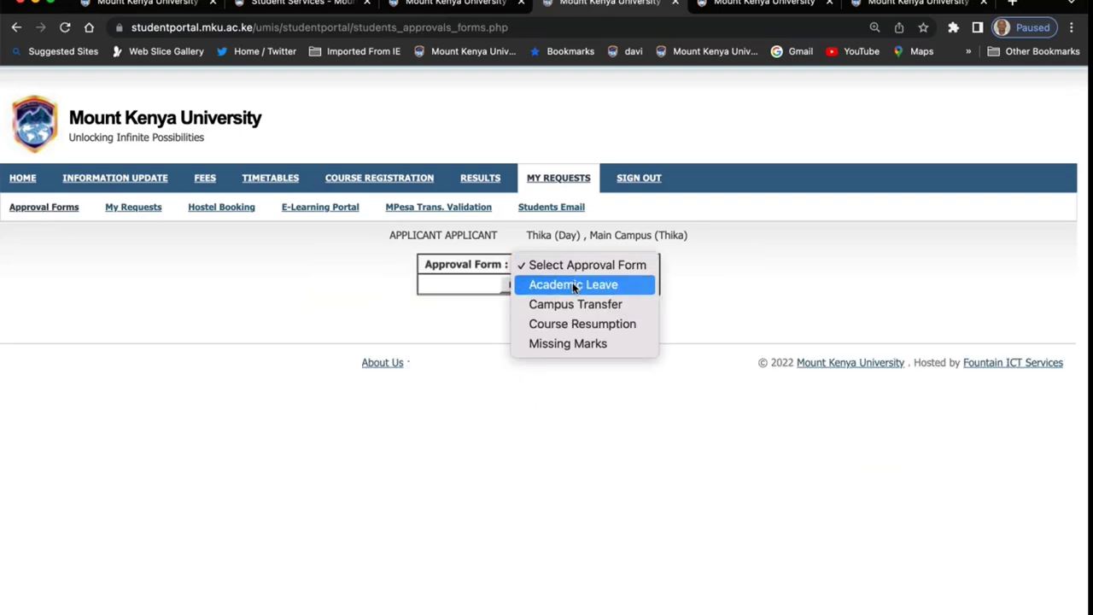
click(575, 287)
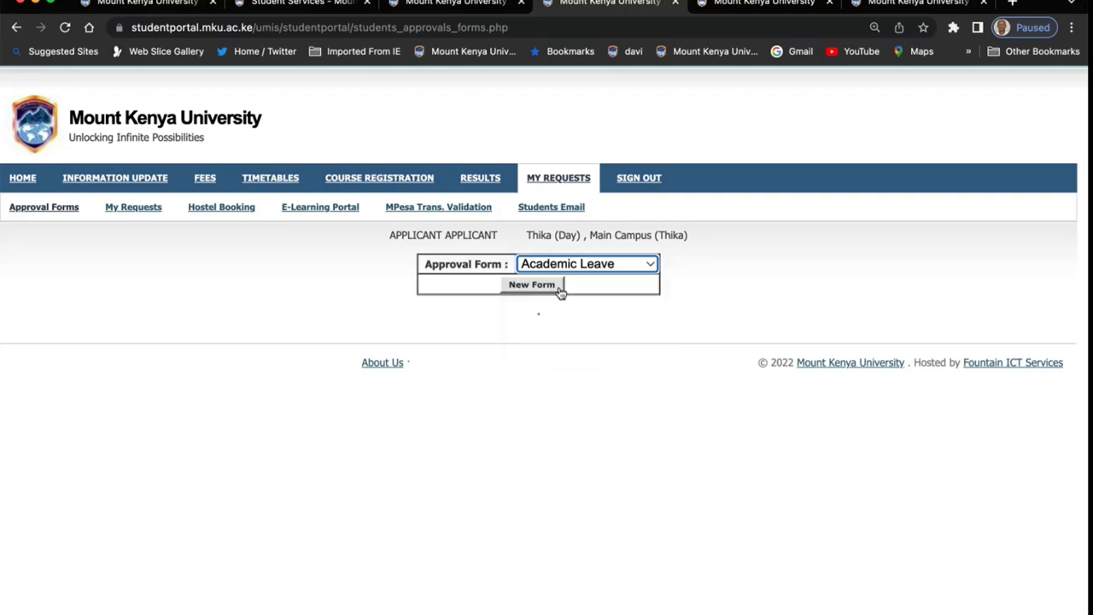
click(543, 287)
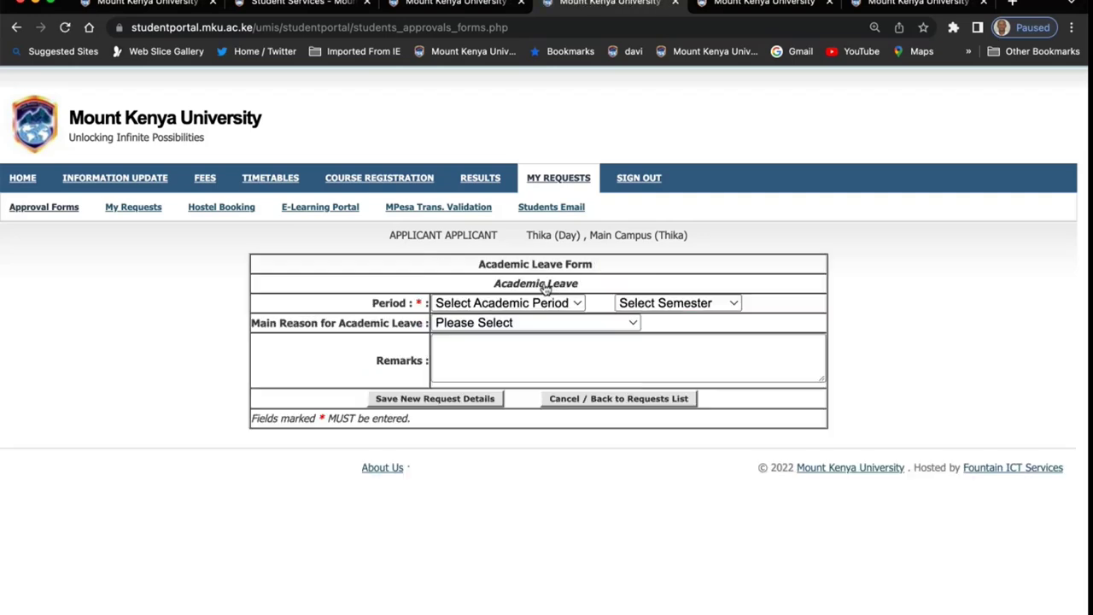
click(533, 307)
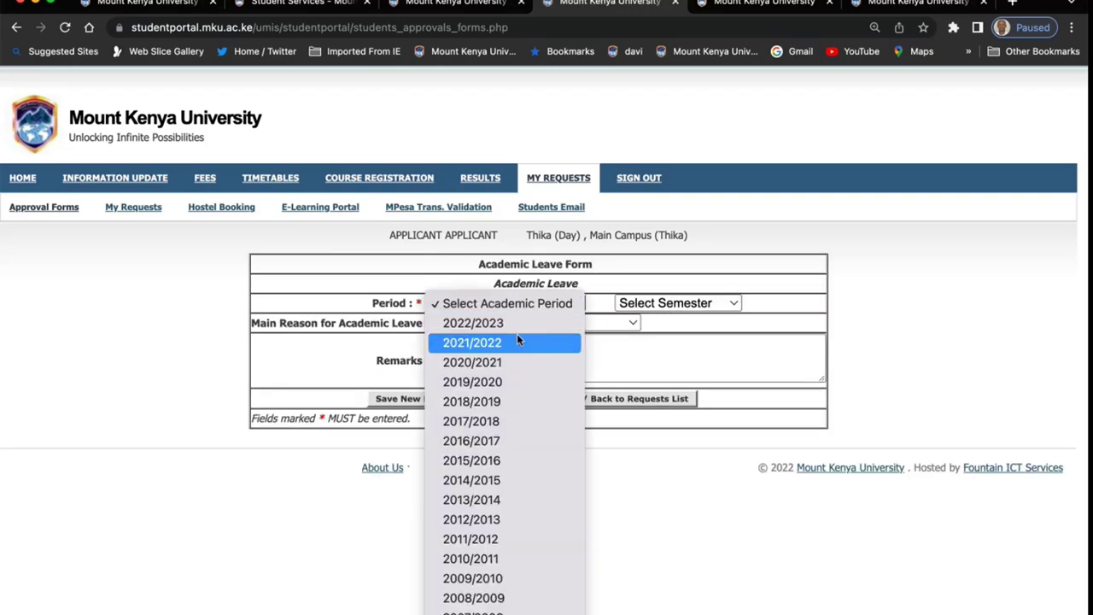
click(517, 326)
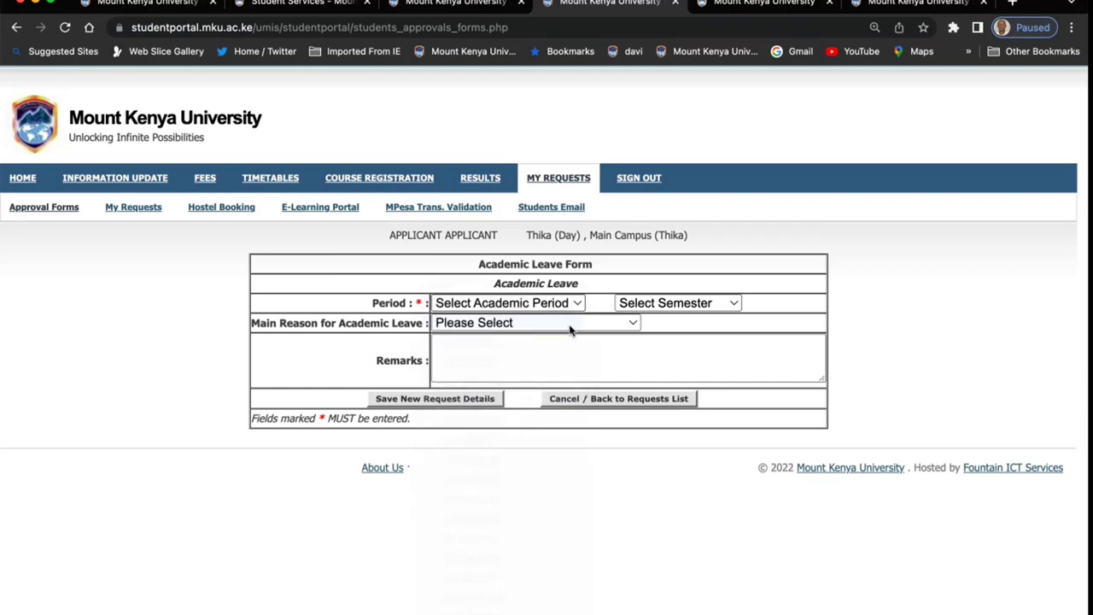
click(655, 309)
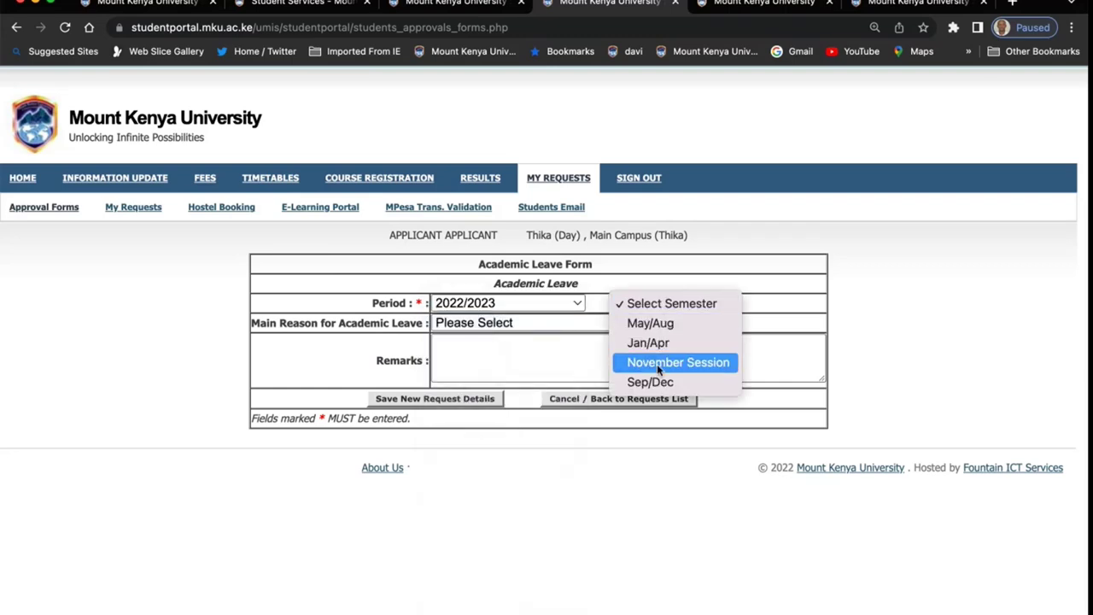
click(583, 338)
Give Financial Constraints as the reason, remark 'LACK OF FEES', and save the request.
click(573, 323)
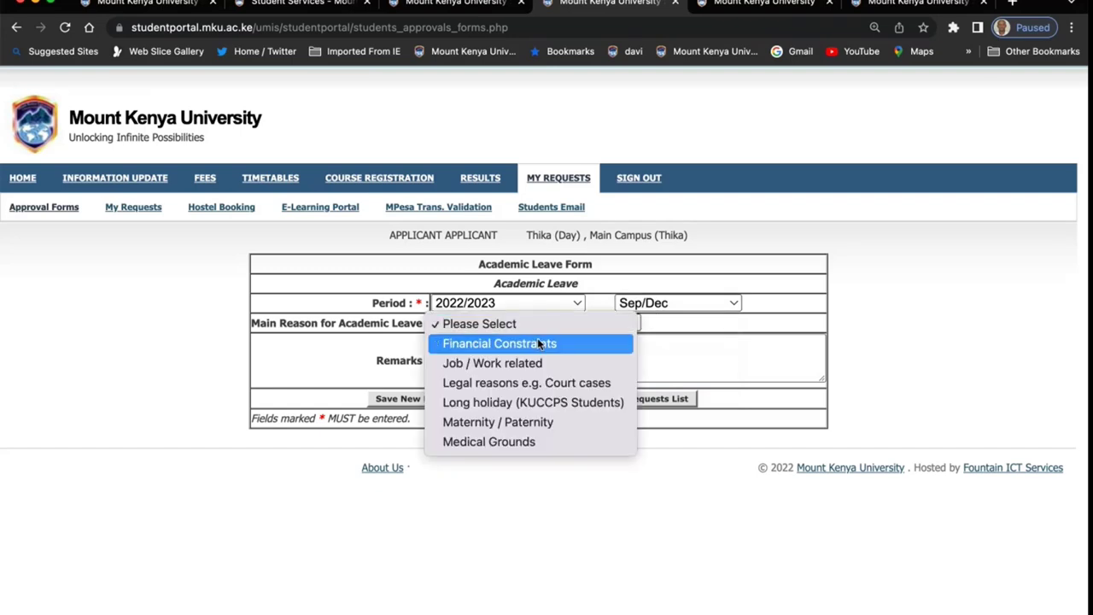
click(540, 344)
click(554, 325)
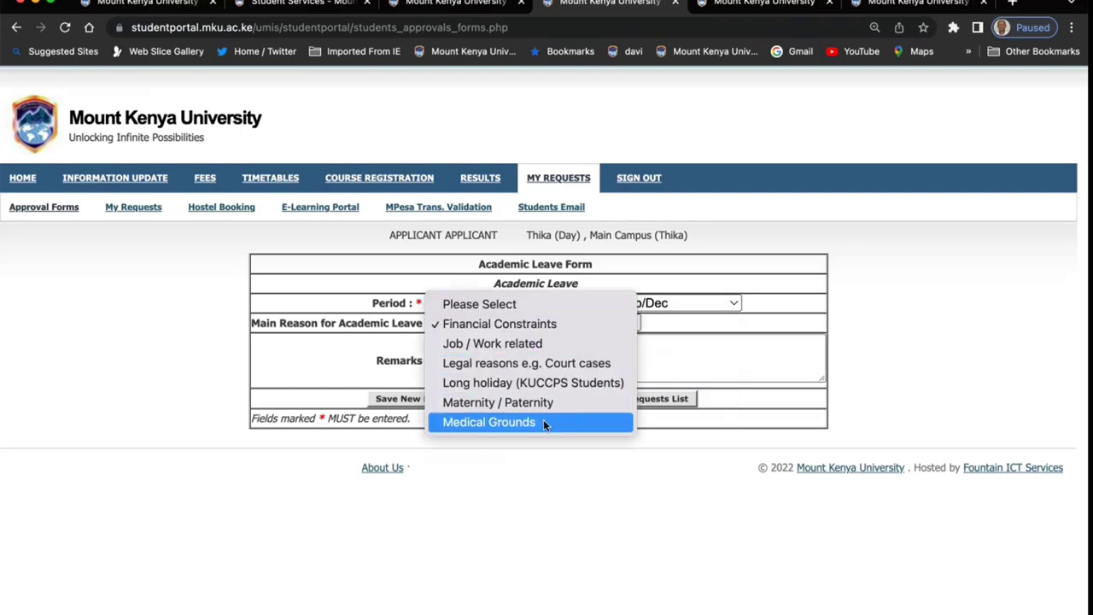
click(588, 478)
click(475, 365)
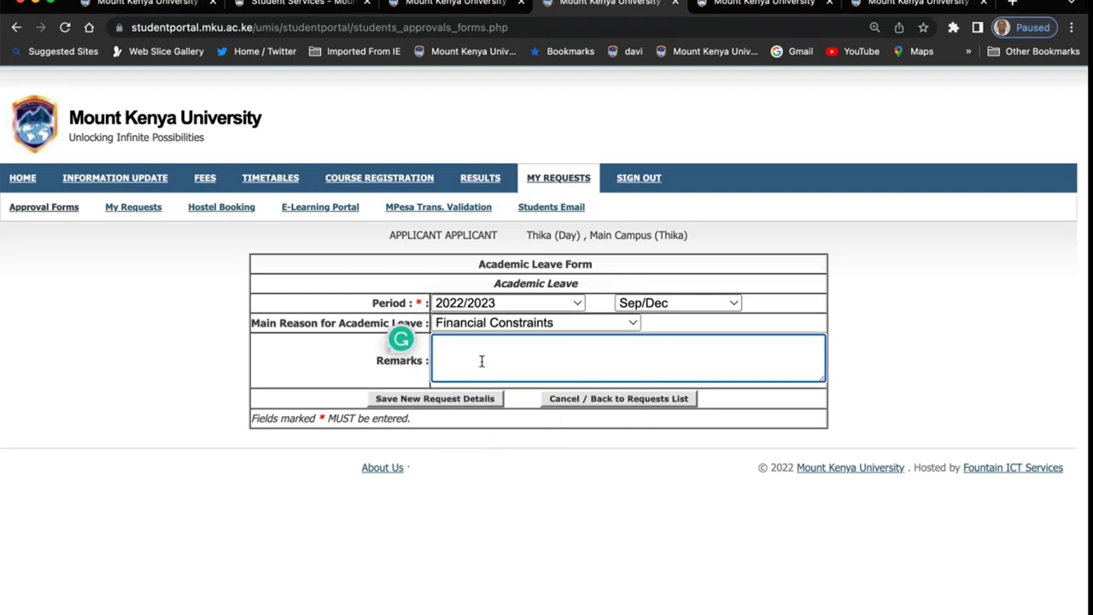
text(LACK OF FEES)
click(462, 405)
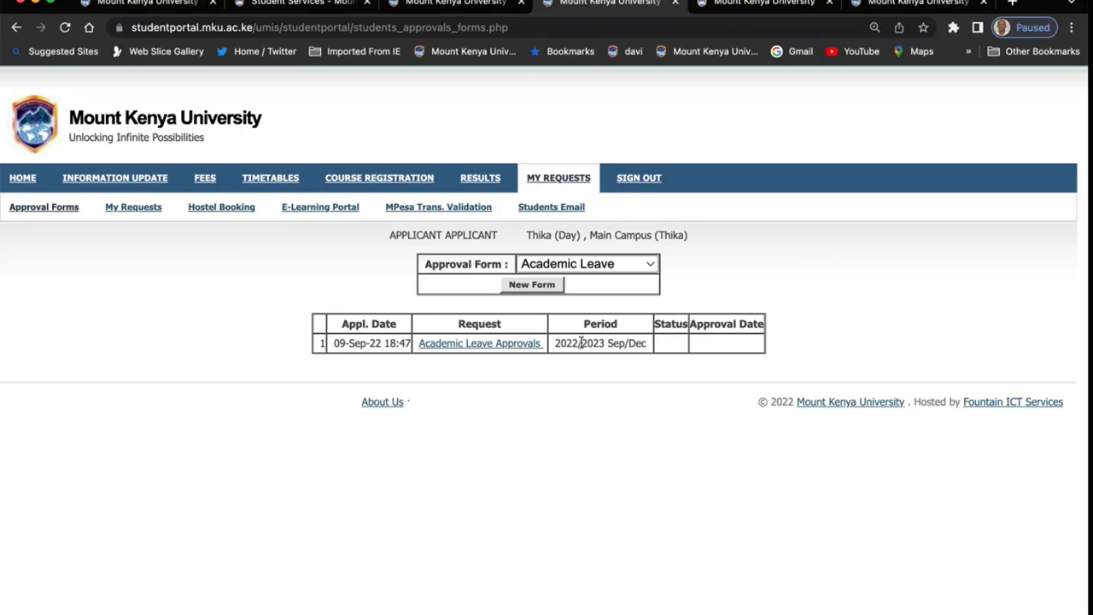
click(506, 346)
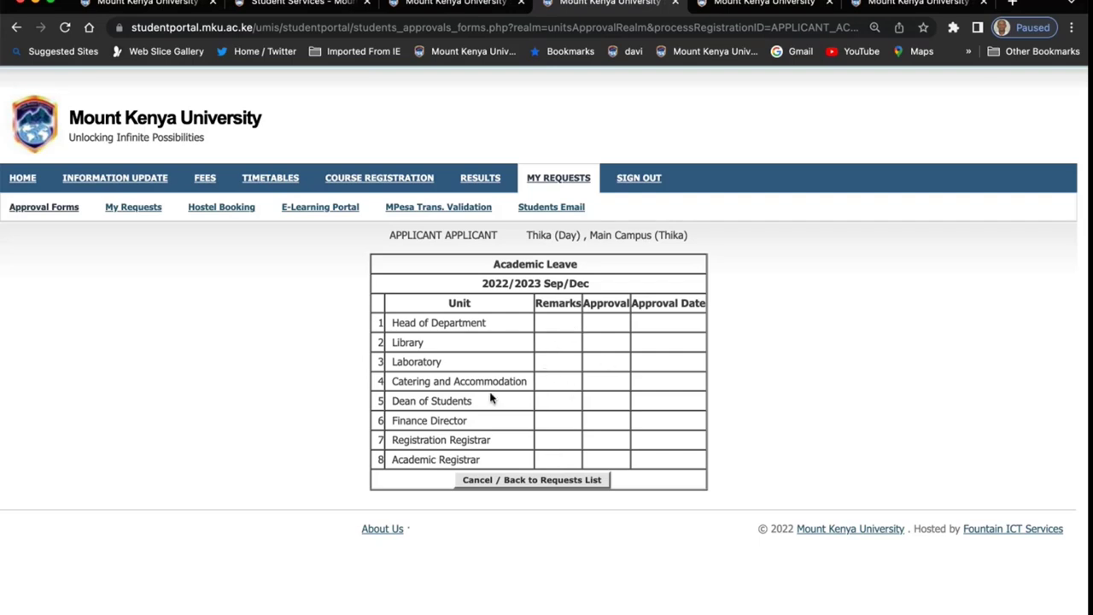
click(554, 480)
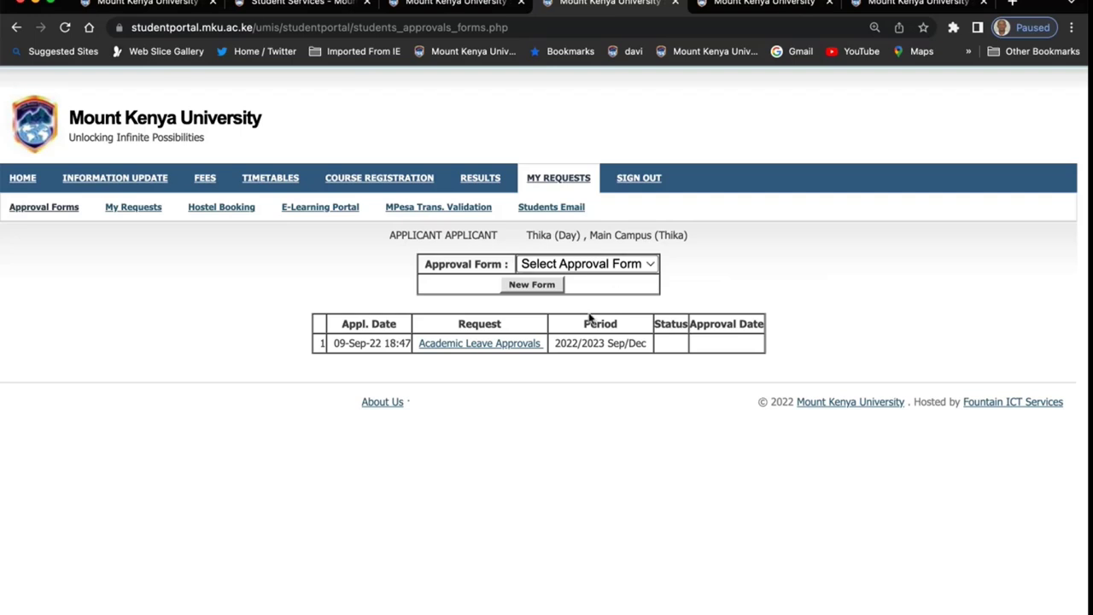
click(563, 268)
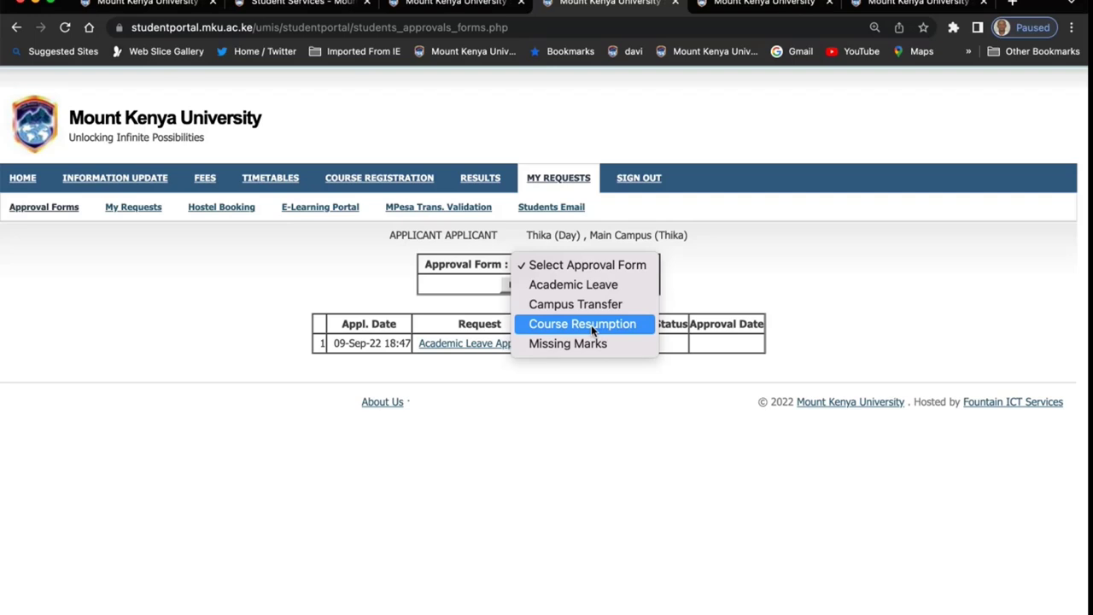
Start a new Course Resumption form for period 2022/2023, semester Jan/Apr.
click(591, 325)
click(554, 288)
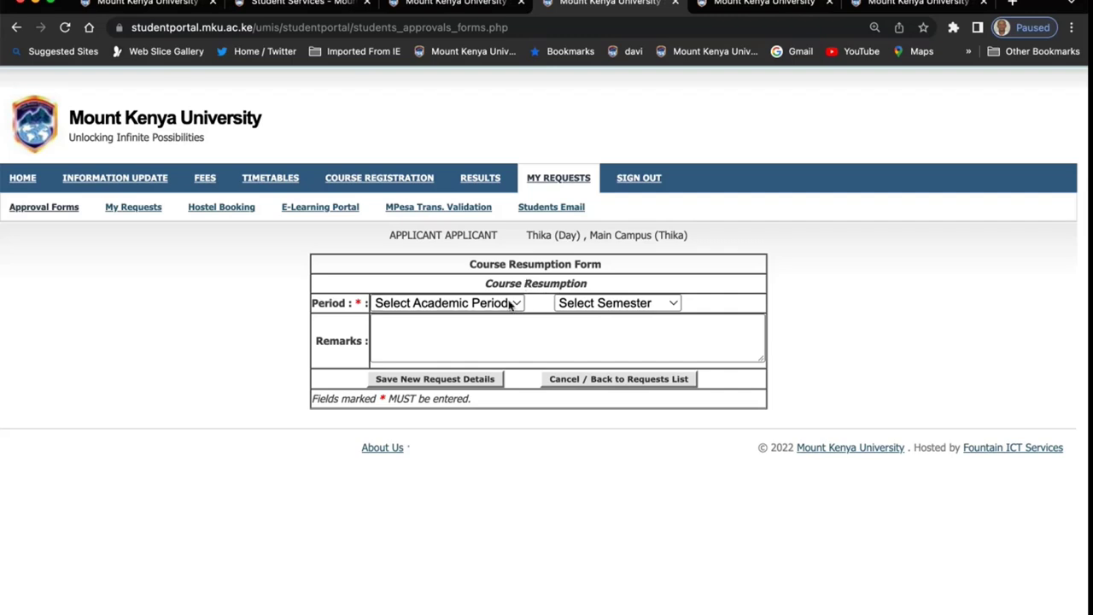
click(510, 304)
click(490, 329)
click(578, 307)
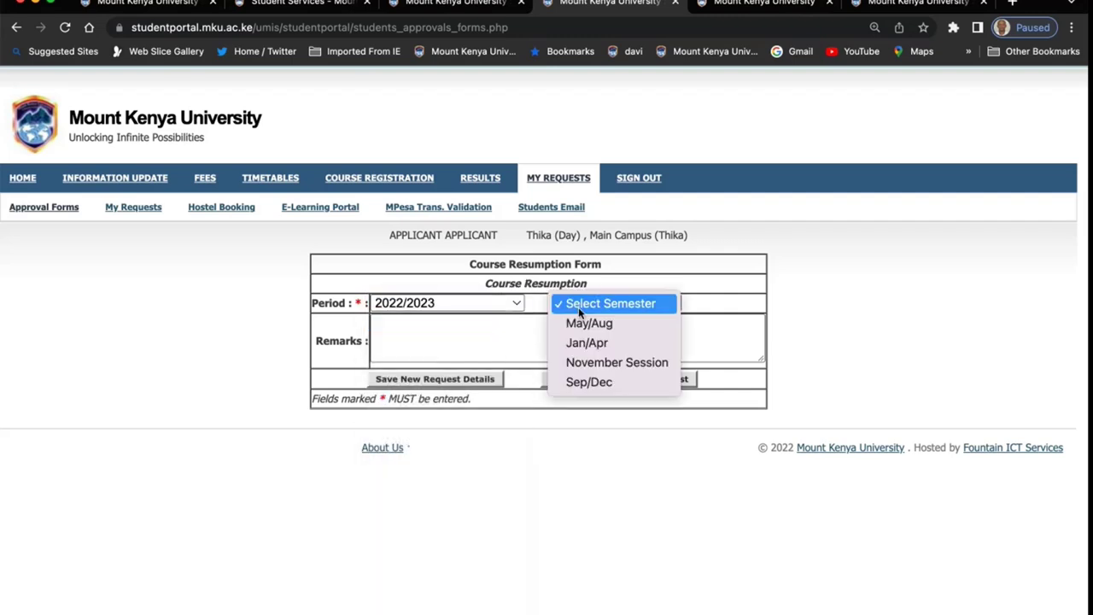
click(600, 349)
Add the remark 'OK', save the request, and review its approval details.
click(495, 354)
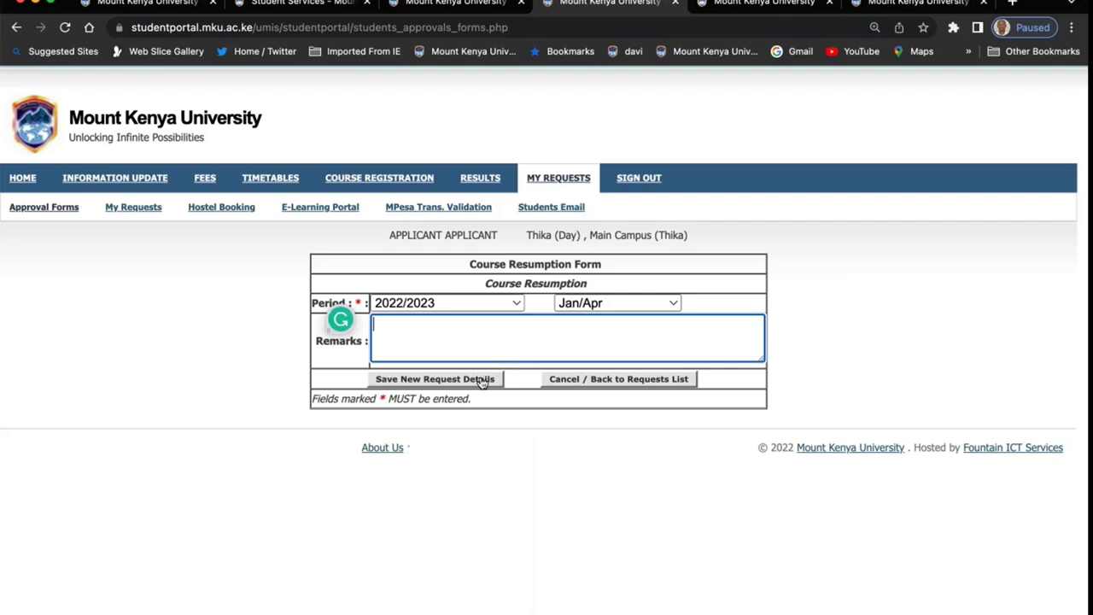
text(OK)
click(443, 382)
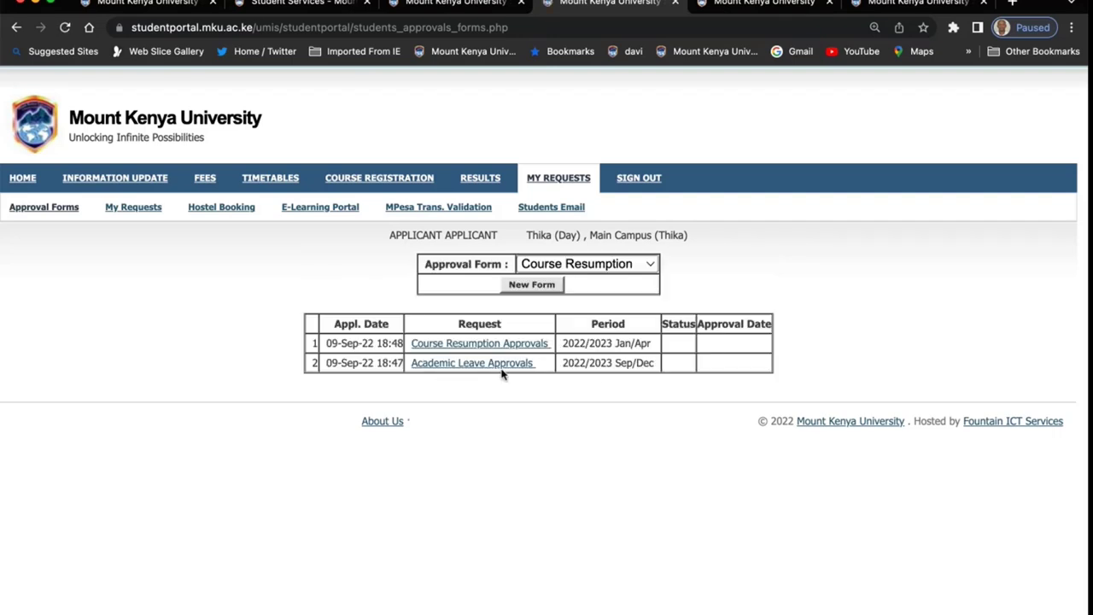
click(490, 348)
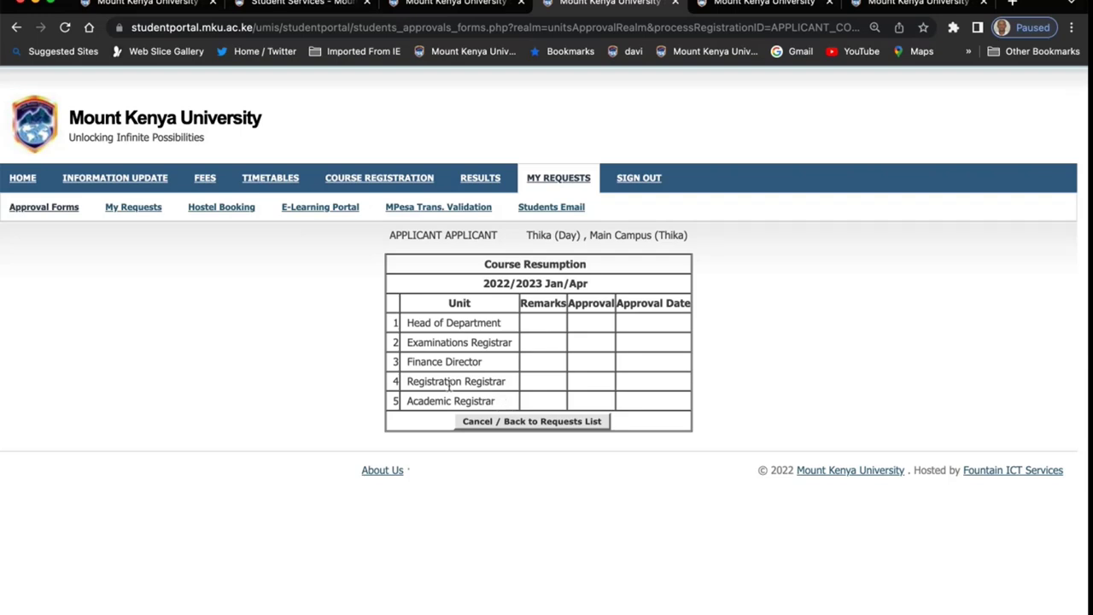
click(522, 424)
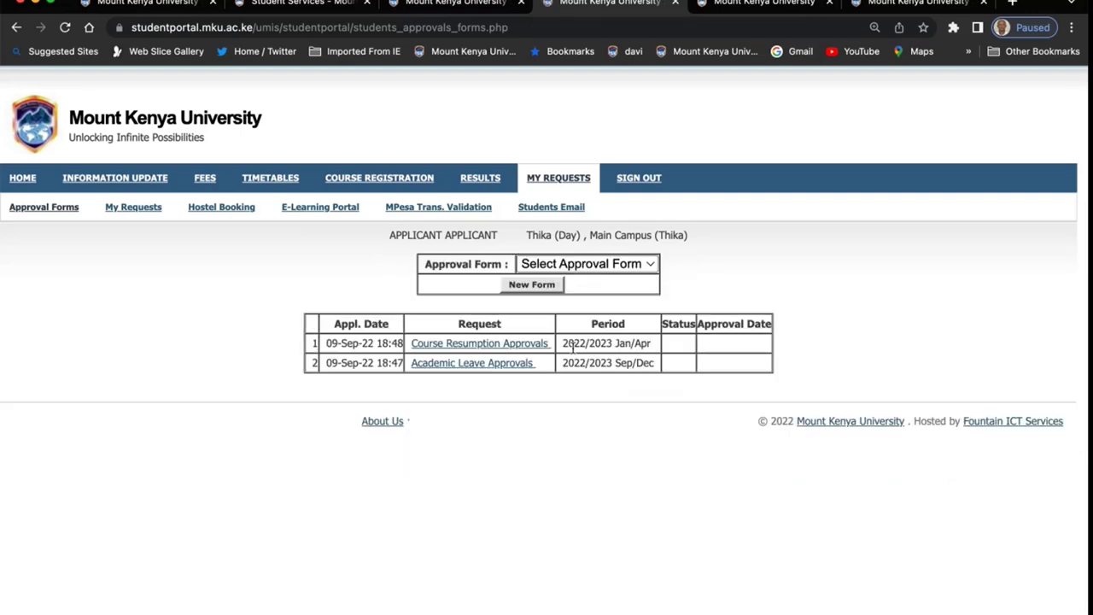
Start a new Campus Transfer form for period 2022/2023, semester Sep/Dec.
click(645, 265)
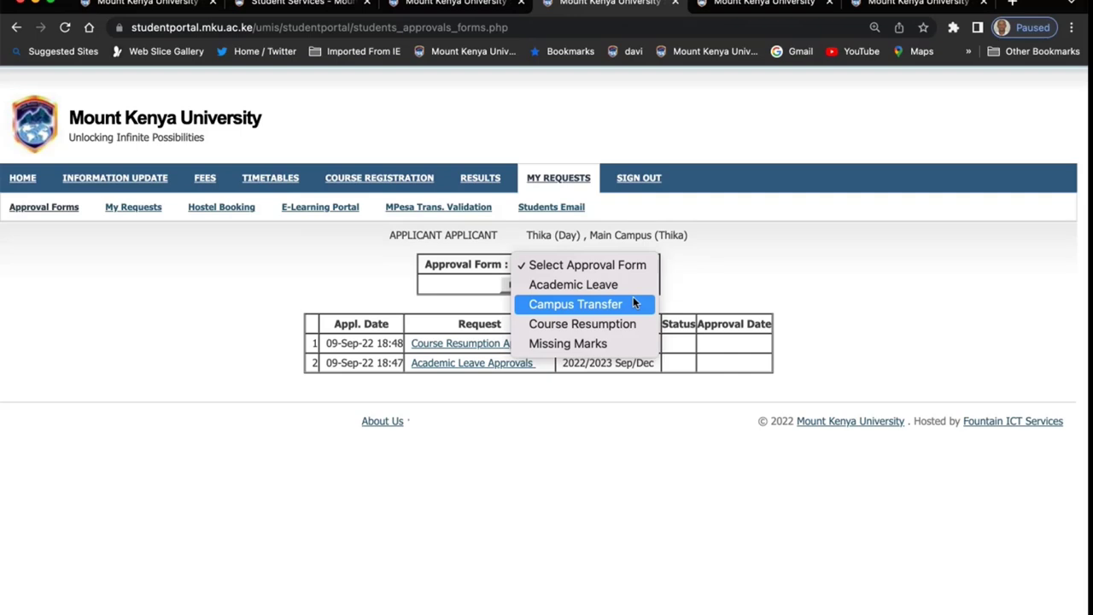
click(633, 300)
click(545, 290)
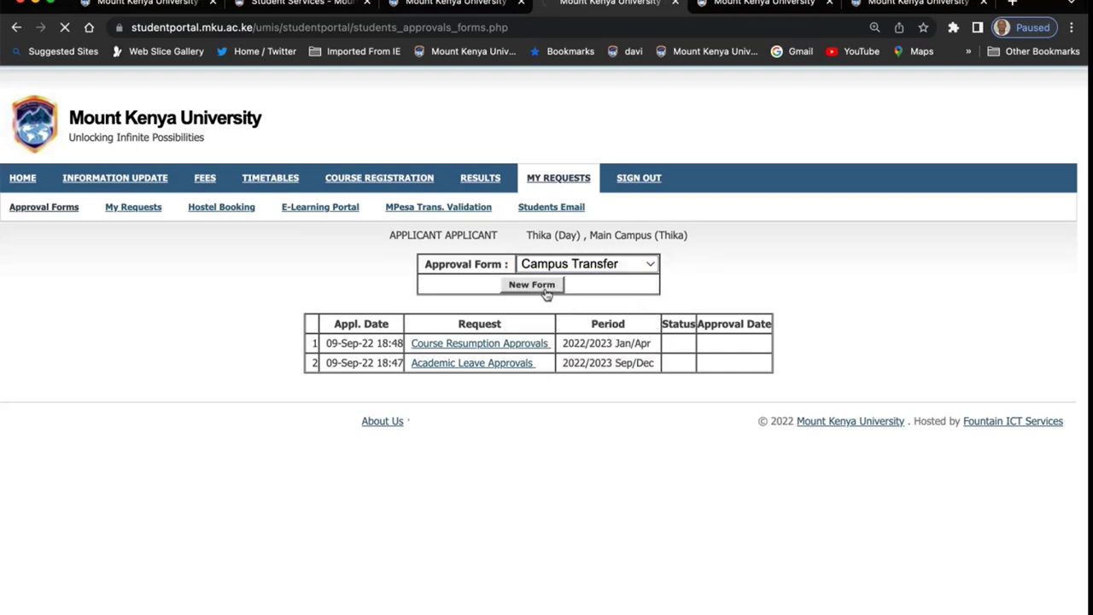
click(536, 297)
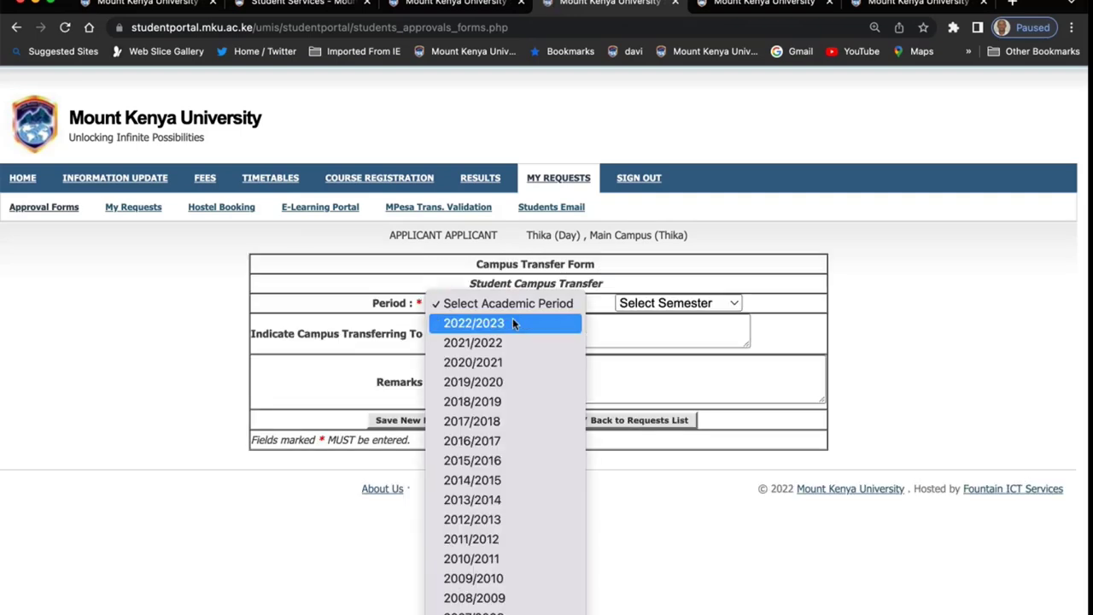
click(512, 322)
click(657, 305)
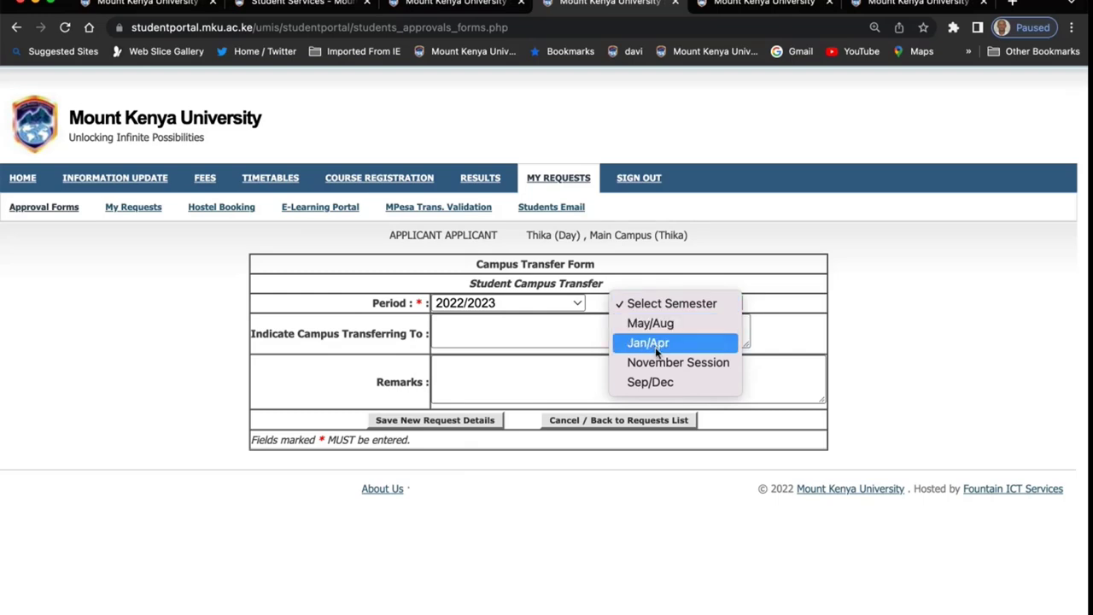
click(665, 383)
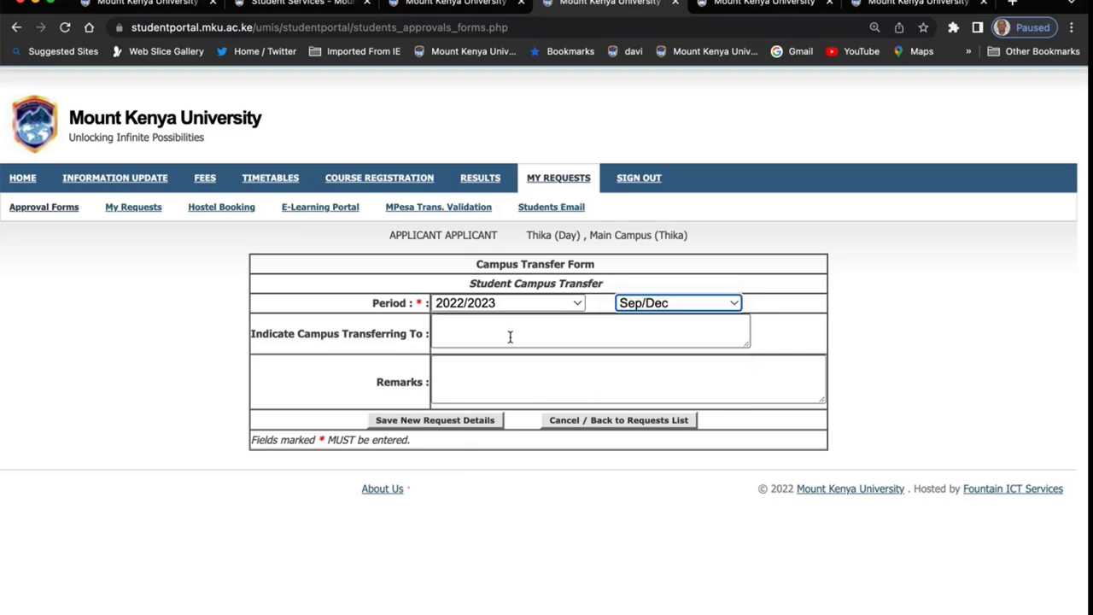
Enter NAIROBI as the campus and 'OK' as remarks, save, and open its approval details.
click(512, 337)
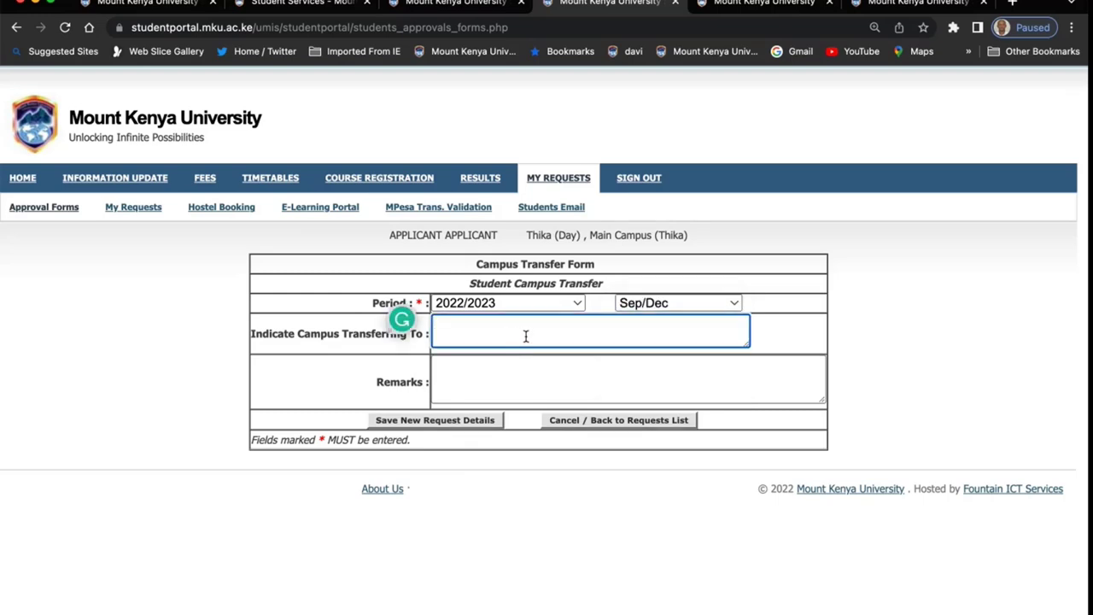
text(NAIROOB)
key(BackSpace)
key(BackSpace)
text(BI)
click(511, 370)
text(ooo)
key(BackSpace)
key(BackSpace)
key(BackSpace)
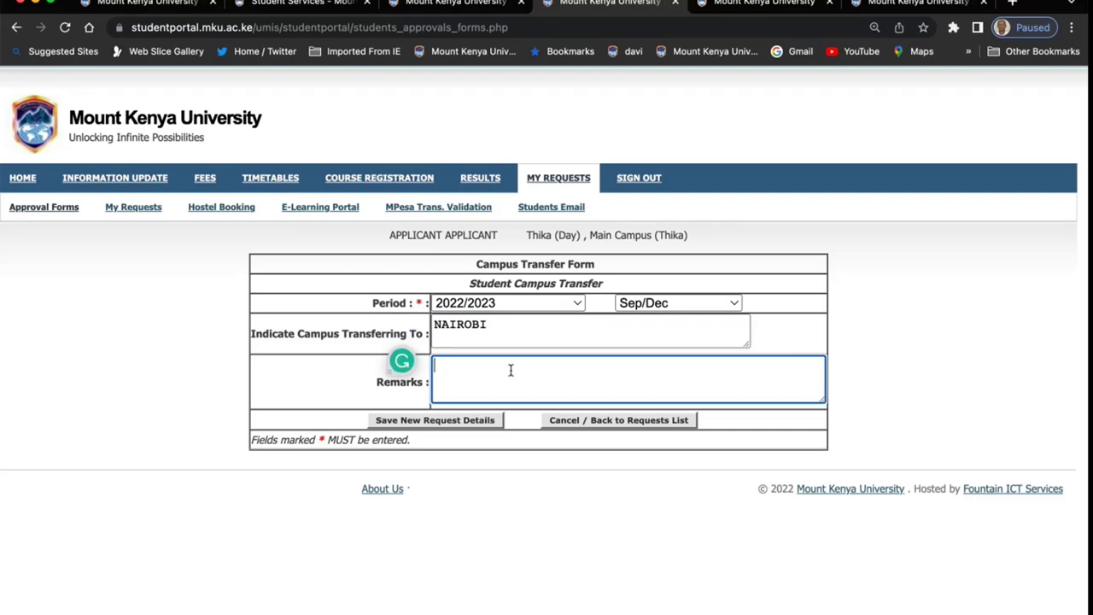
text(OK)
click(433, 423)
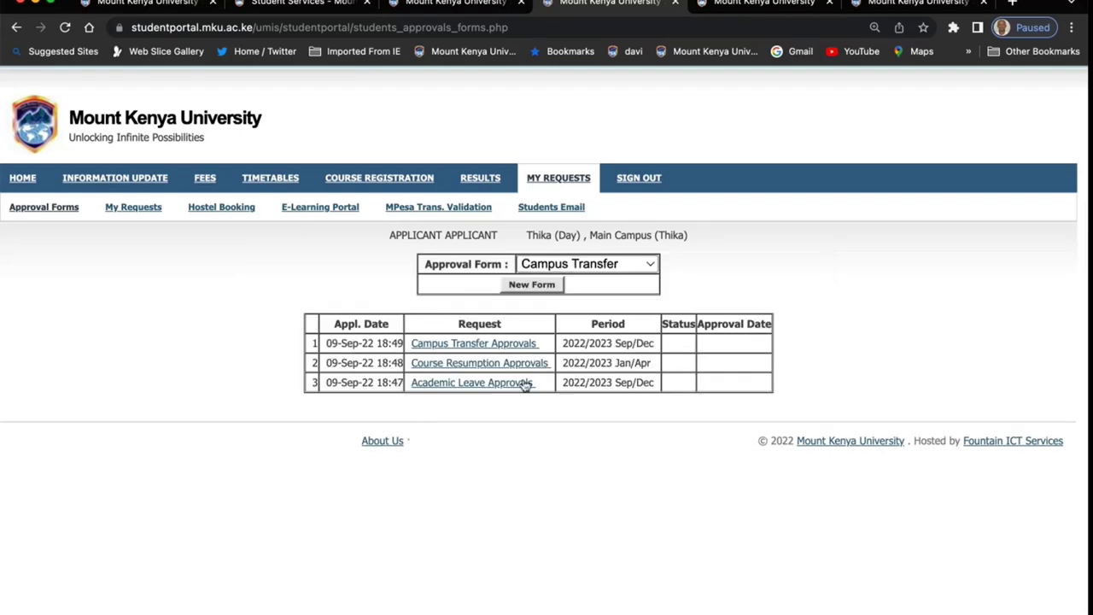
click(487, 351)
Review the Campus Transfer approval units, then go to the Hostel Booking page.
double_click(553, 325)
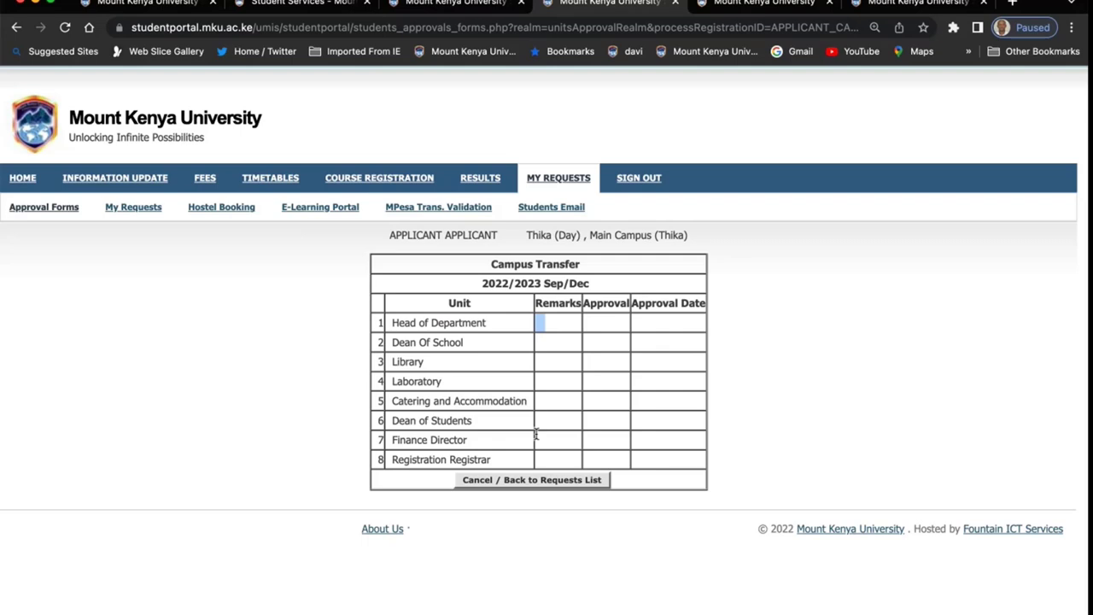
click(229, 213)
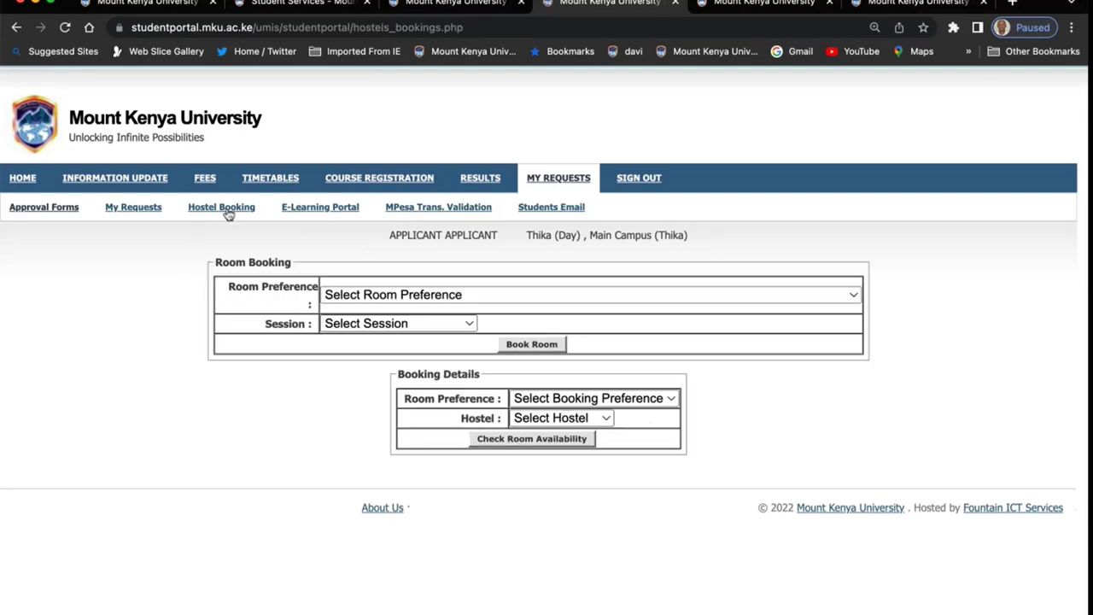
Book the SEPT-DEC 2022 new-block monthly room for First Month / Session.
click(418, 294)
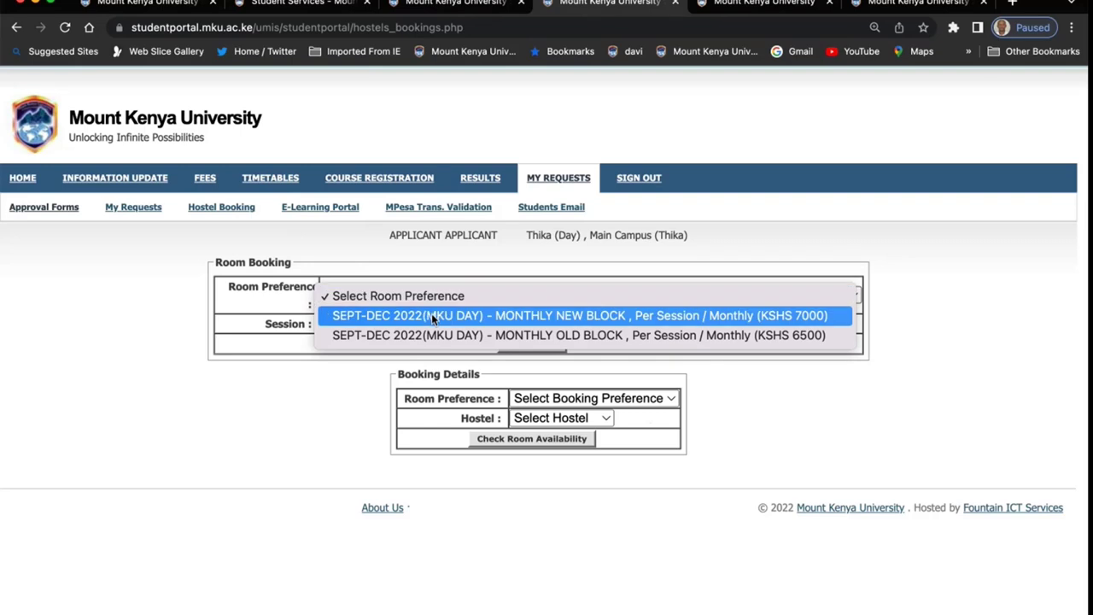
click(433, 317)
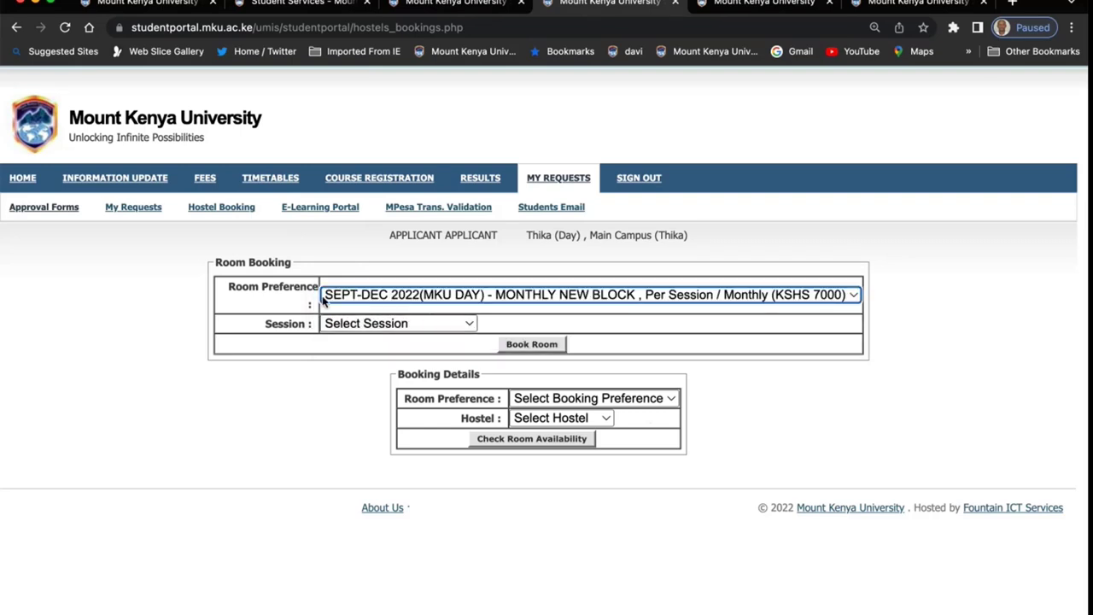
click(401, 324)
click(395, 340)
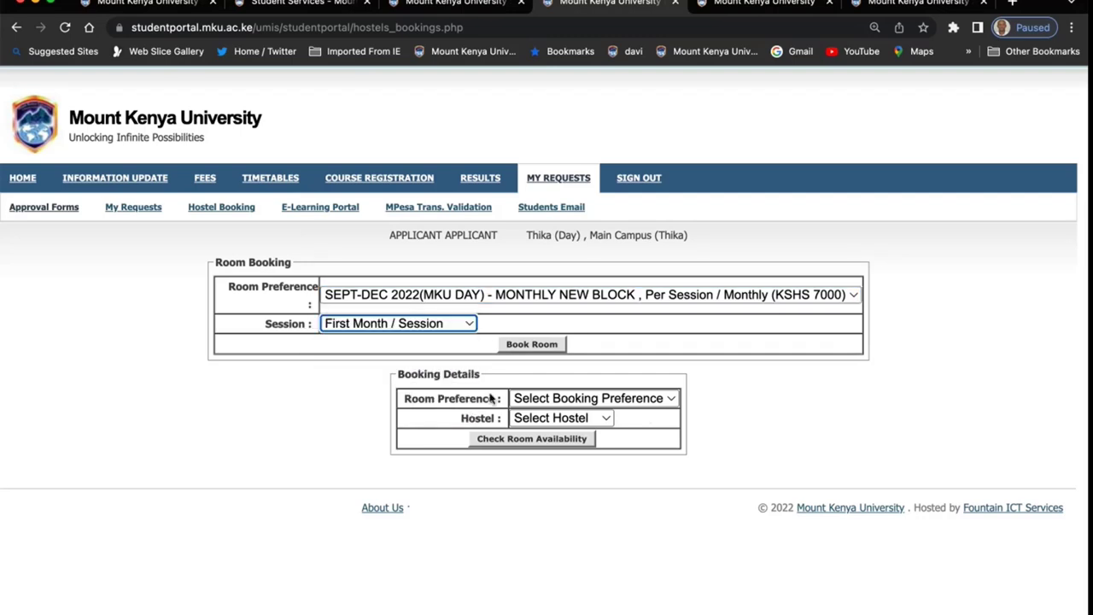
click(531, 350)
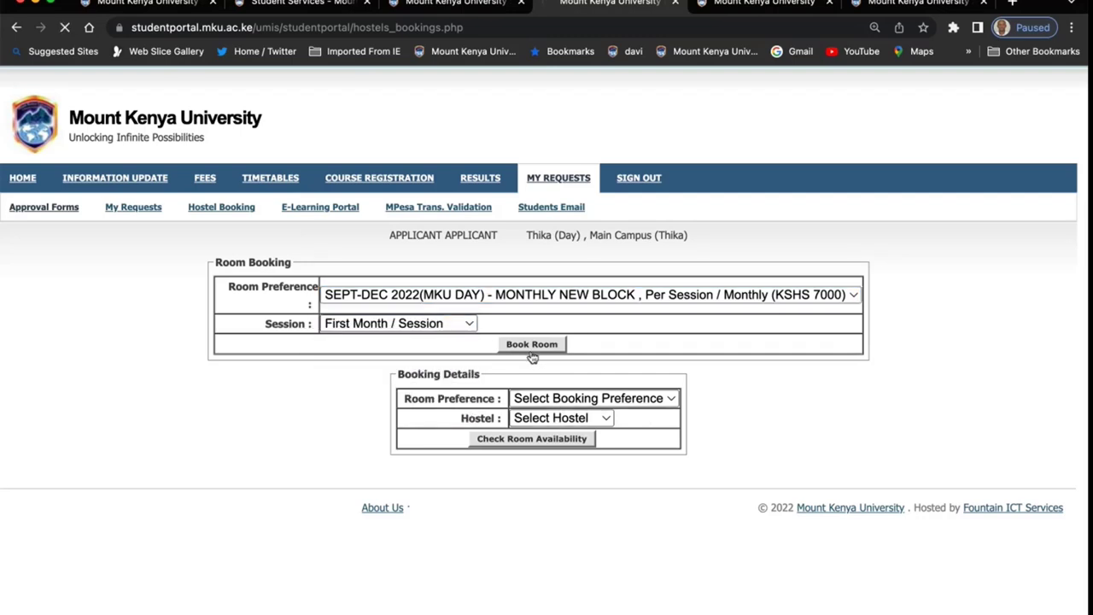
Set the SEPT-DEC 2022 new-block booking preference and check BATIAN hostel room availability.
click(527, 401)
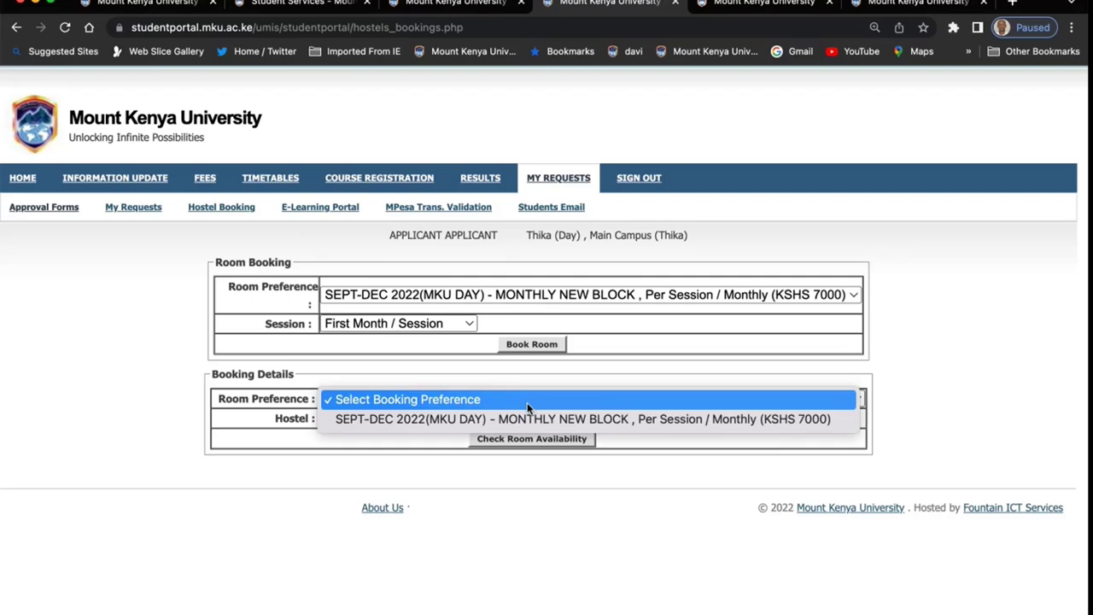
click(519, 419)
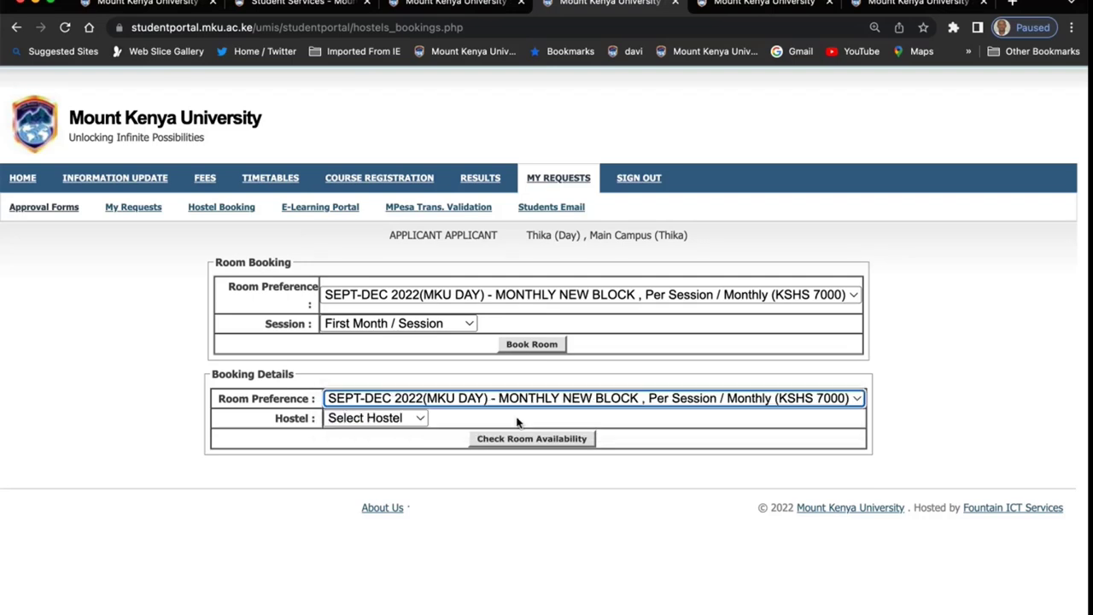
click(426, 424)
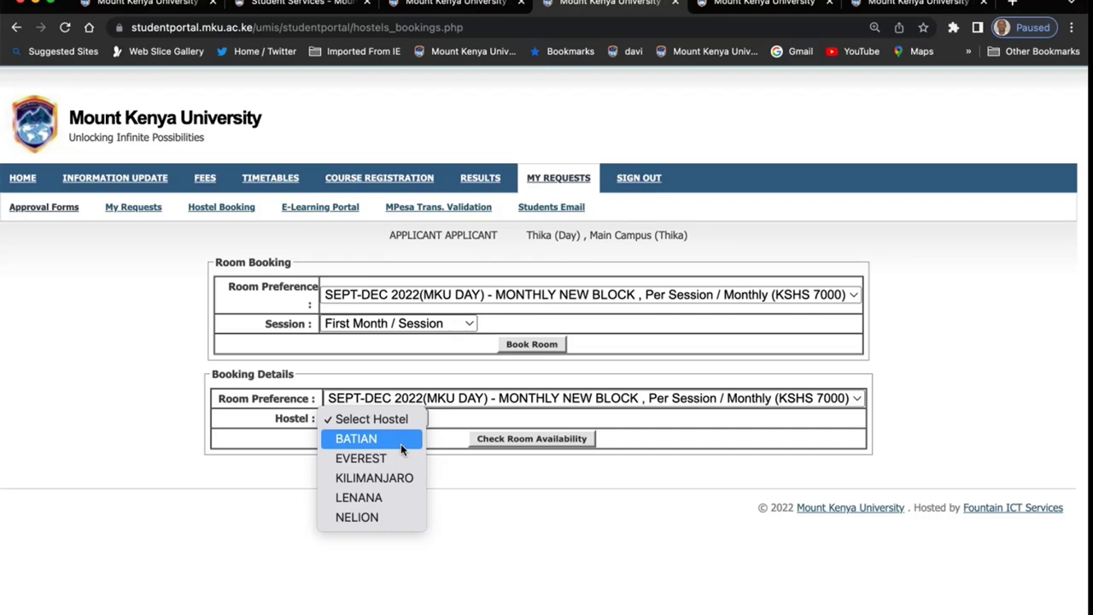
click(400, 444)
click(505, 446)
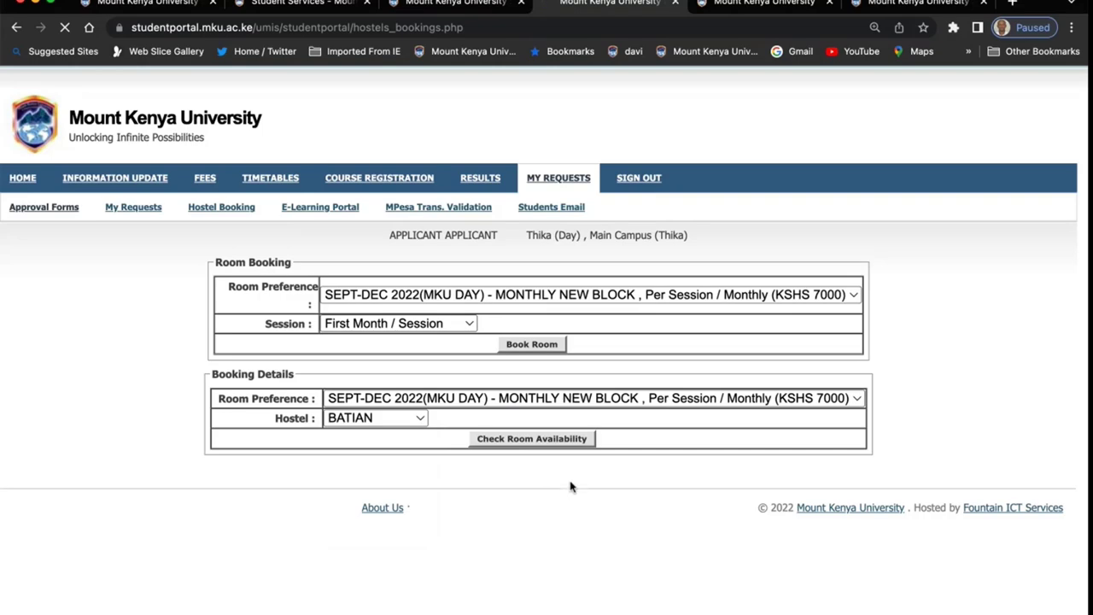
Scroll through the BATIAN bed availability table, finding bed 4 of BT/4/240 free.
scroll(589, 512, down, 10)
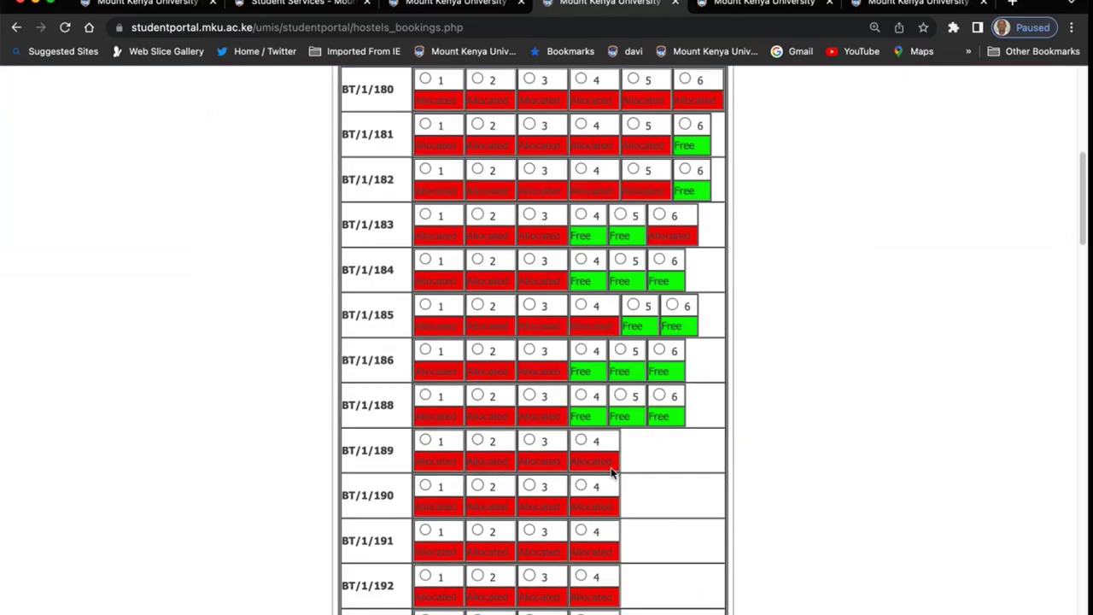
scroll(613, 468, up, 2)
scroll(620, 466, down, 4)
scroll(643, 303, down, 3)
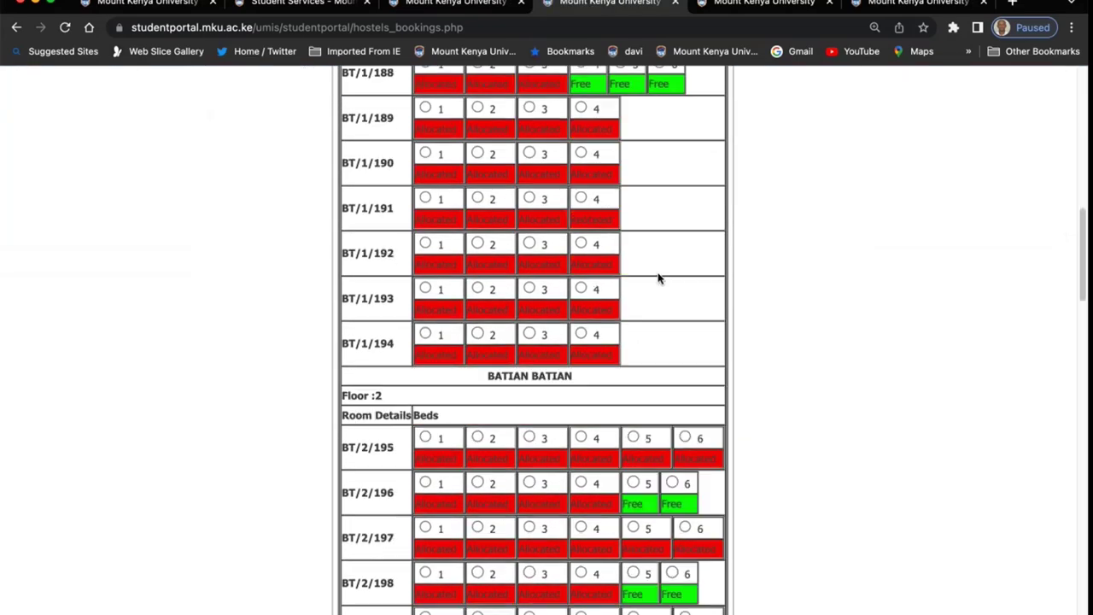
scroll(636, 328, up, 7)
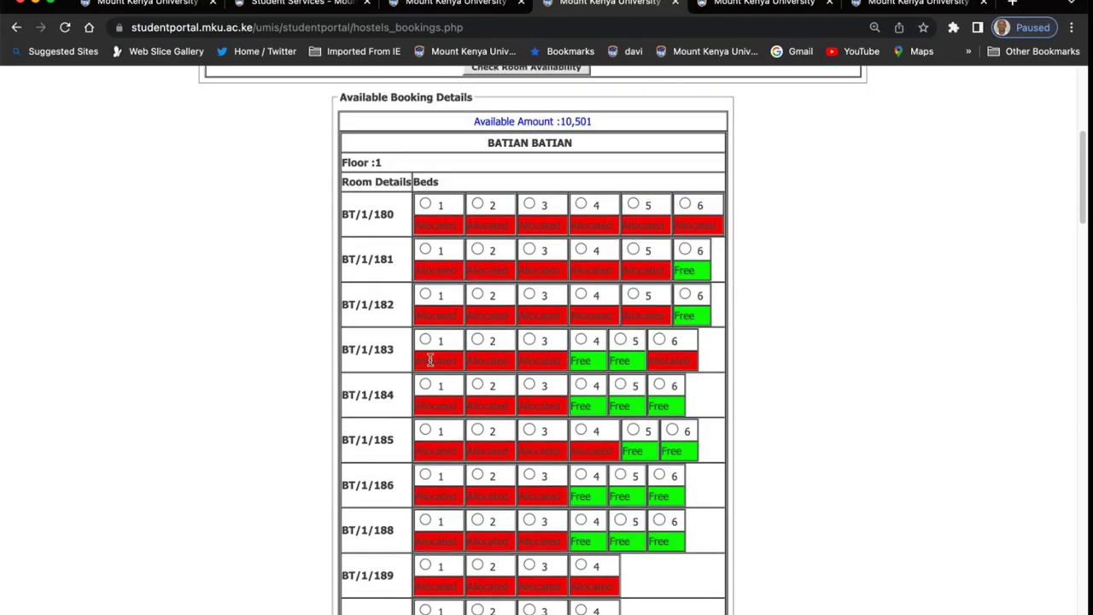
scroll(636, 427, down, 2)
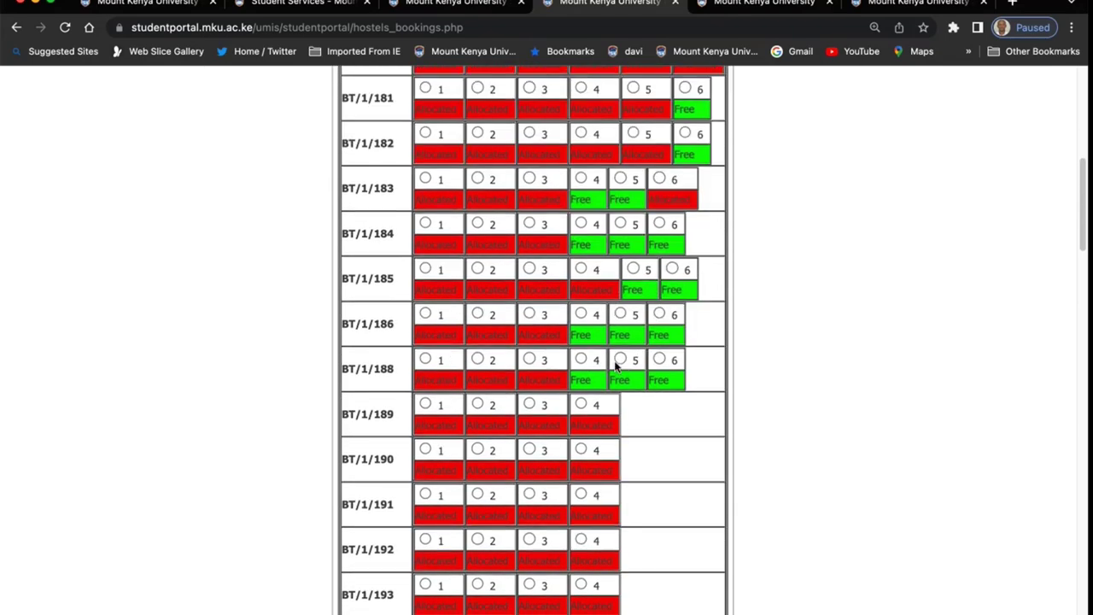
scroll(626, 366, down, 20)
scroll(608, 360, down, 10)
Step through the current address, mobile number and next-of-kin name fields.
click(501, 398)
click(503, 424)
click(503, 441)
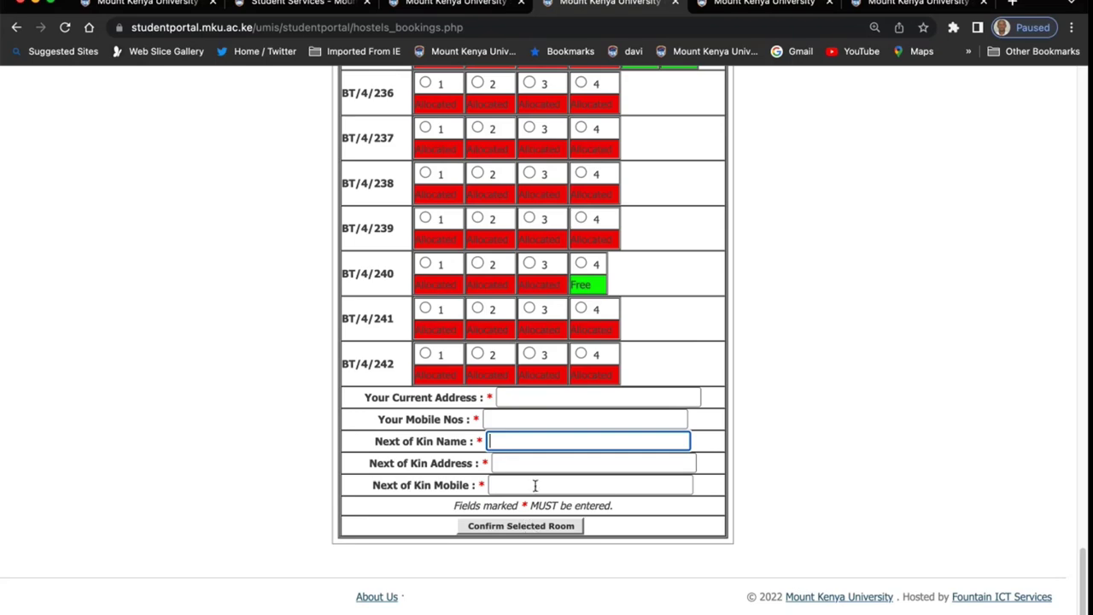
scroll(536, 485, up, 20)
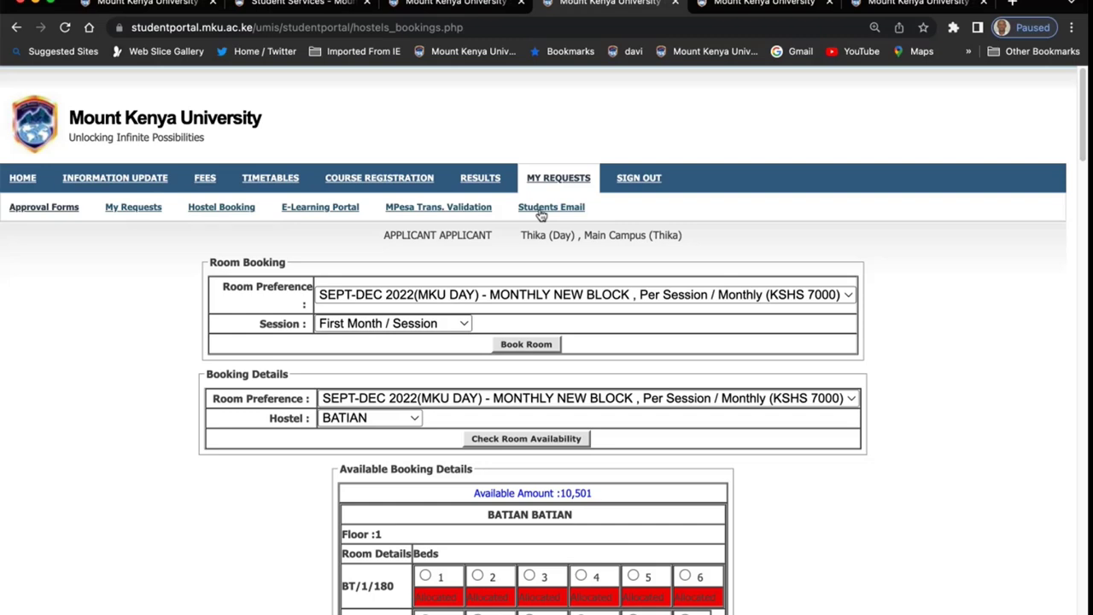
Sign in to Students Email with the registration number, which is rejected, then trim its extra digit.
click(560, 210)
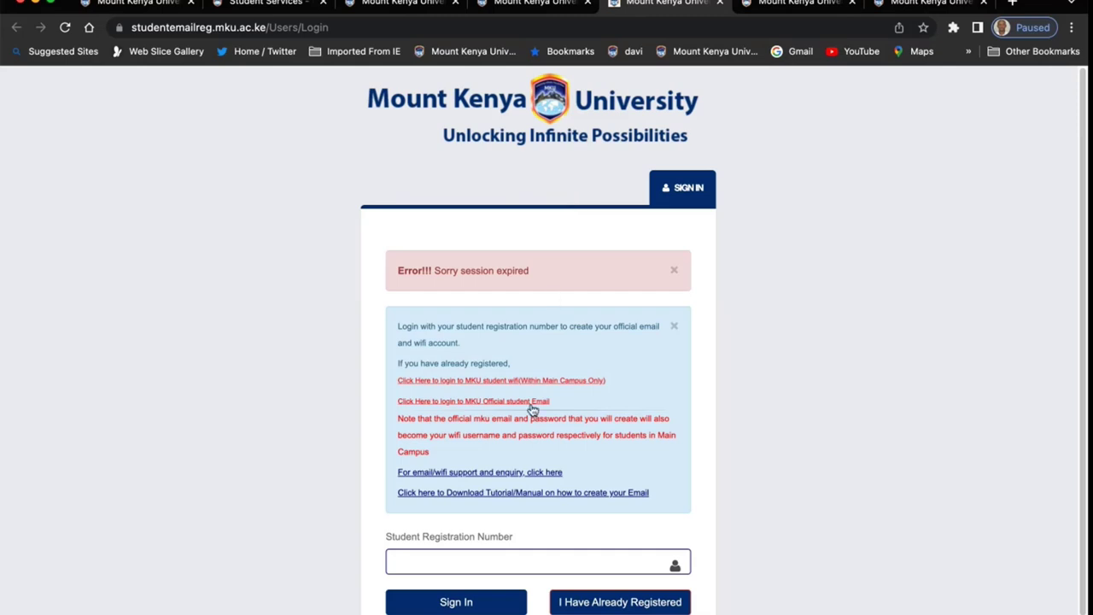
scroll(546, 423, down, 1)
click(603, 534)
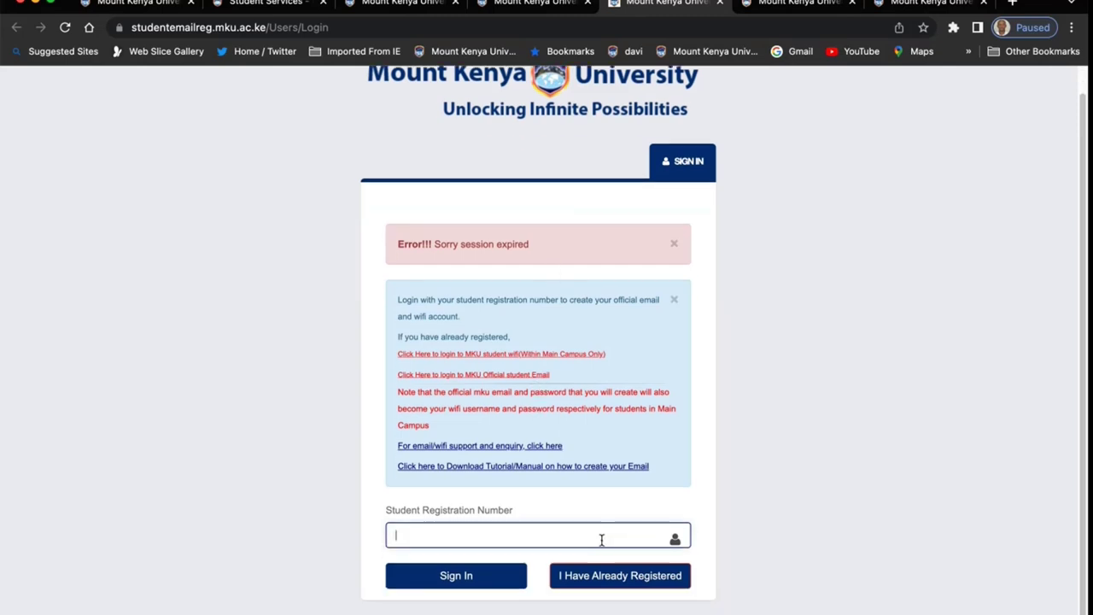
text(APPLIC)
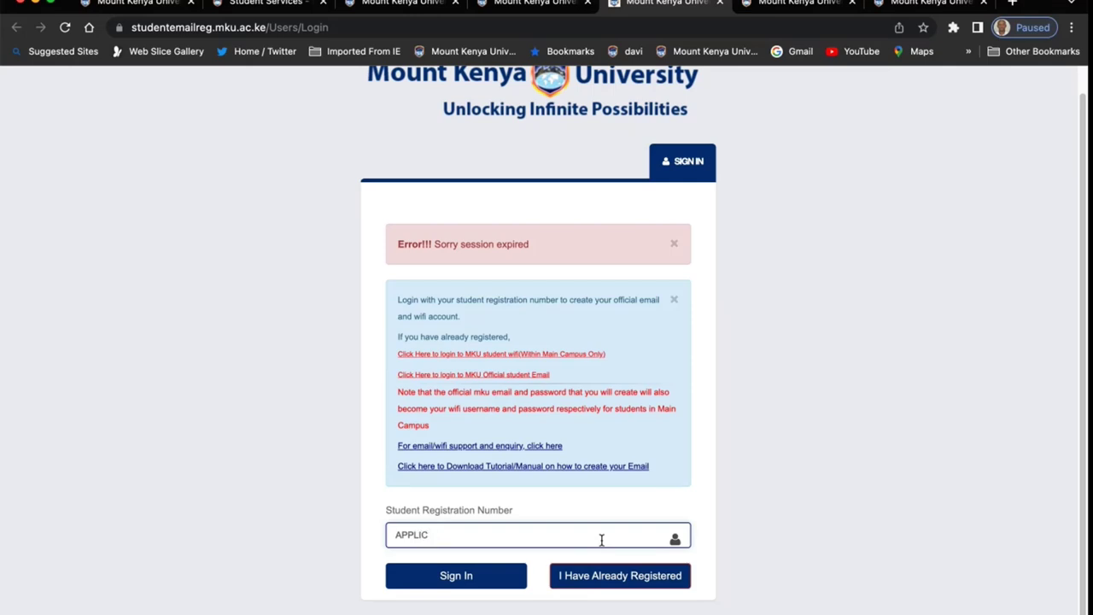
text(MNANT2020)
click(476, 578)
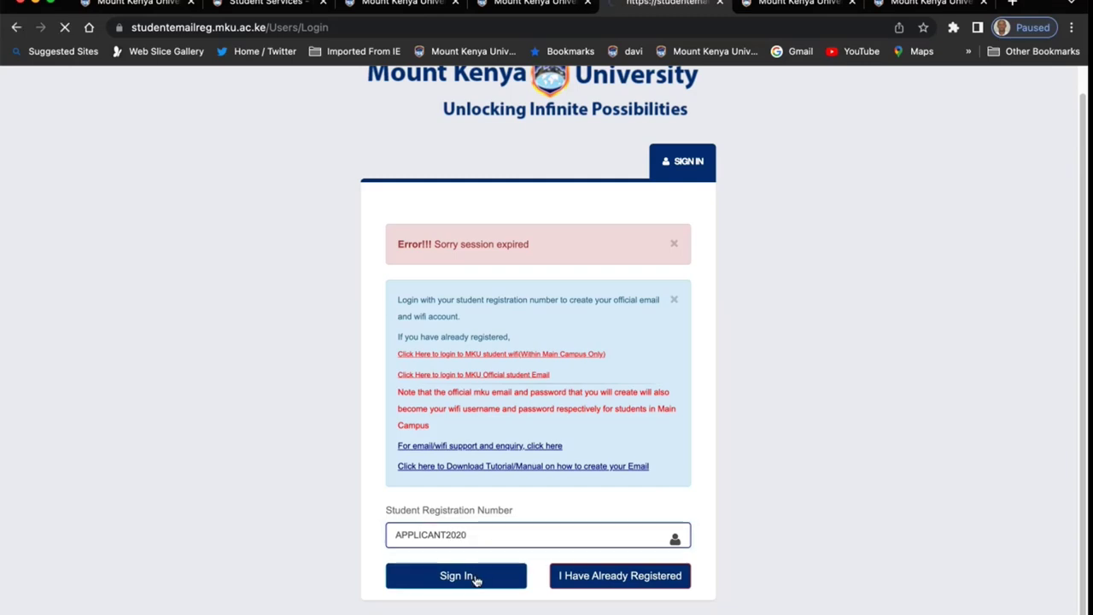
click(543, 492)
key(BackSpace)
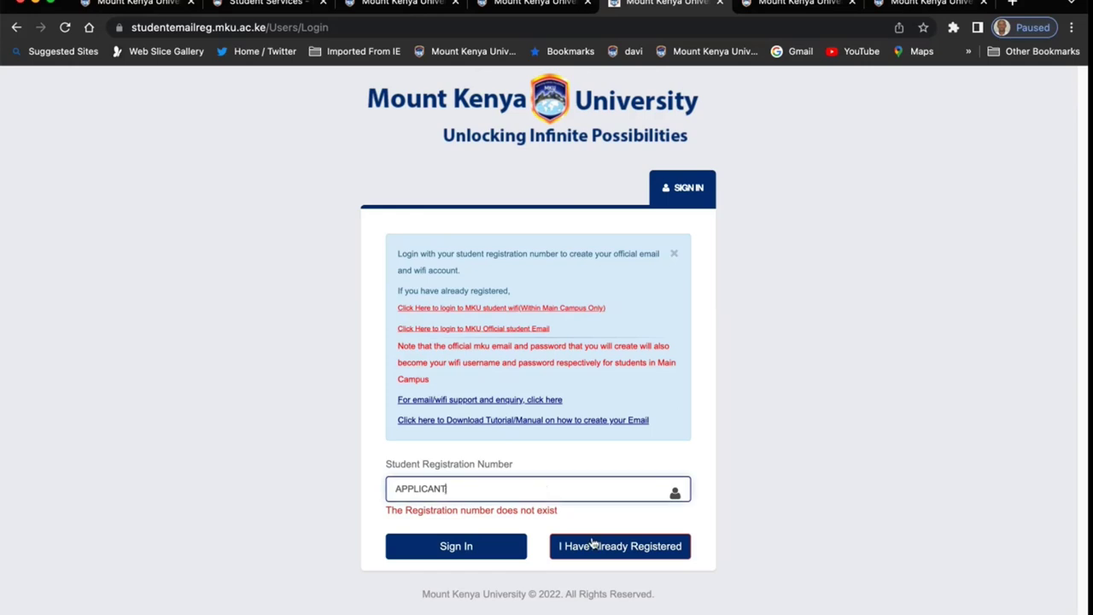
Sign in with the corrected registration number, pick the second active email, and send the verification code.
click(482, 547)
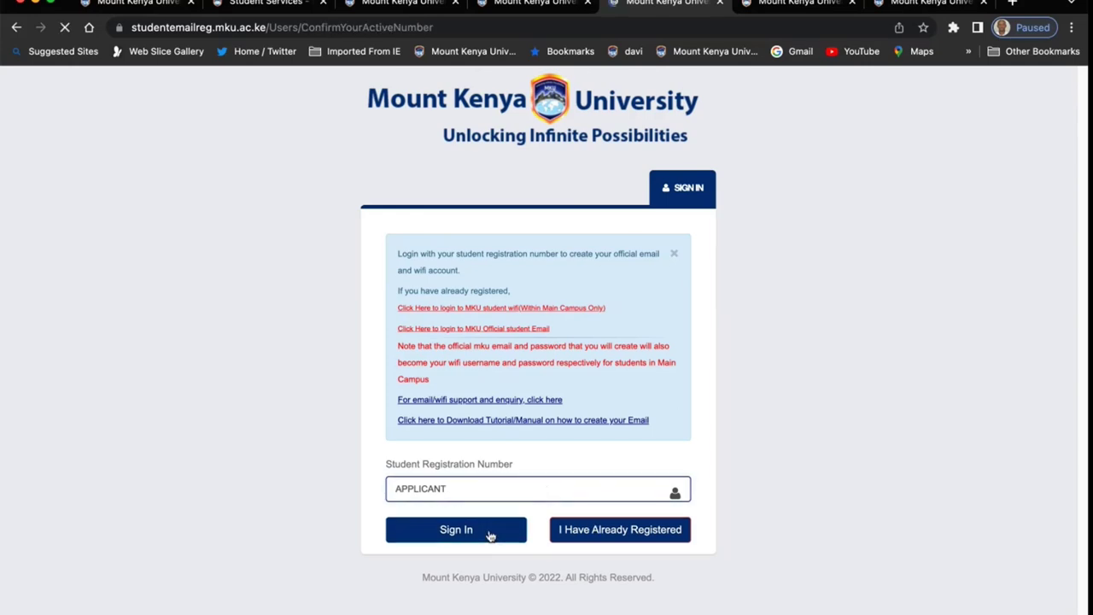
click(497, 409)
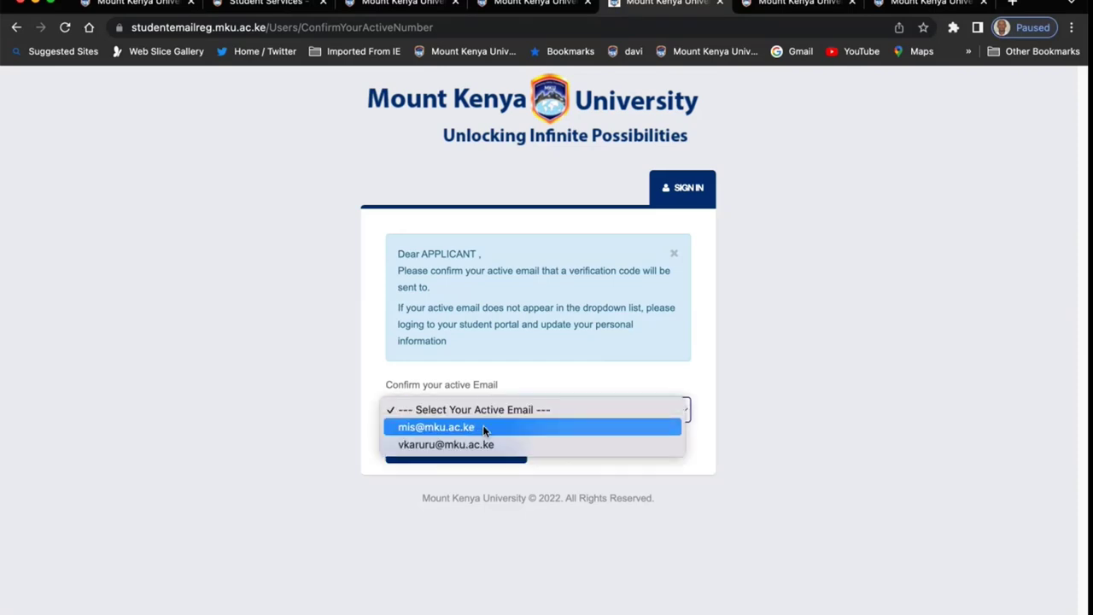
click(488, 444)
click(472, 457)
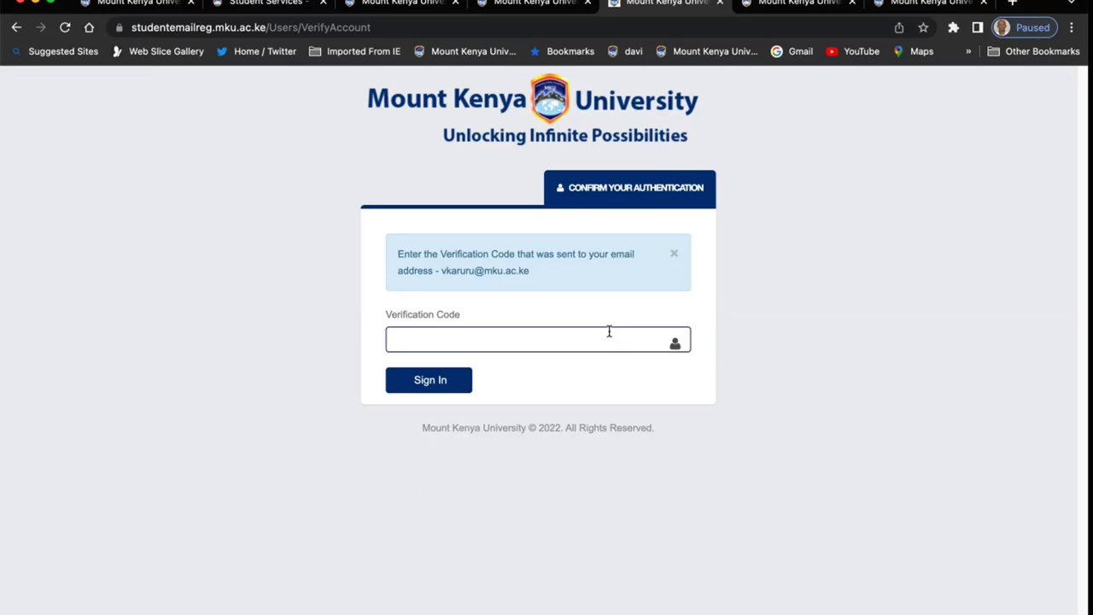
Enter the emailed verification code and sign in to the email registration account.
click(452, 343)
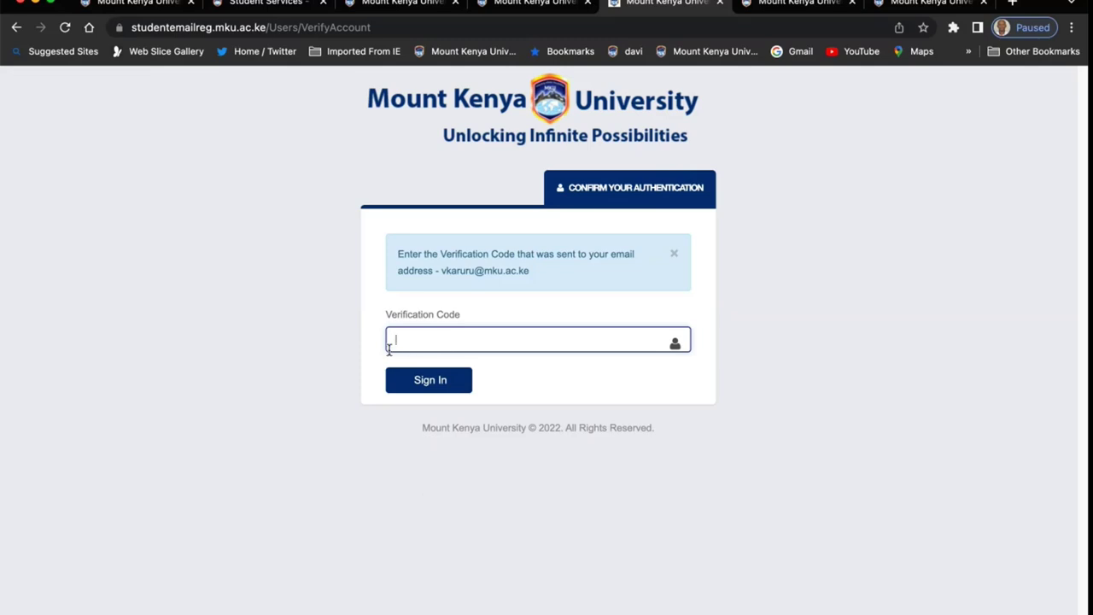
click(415, 378)
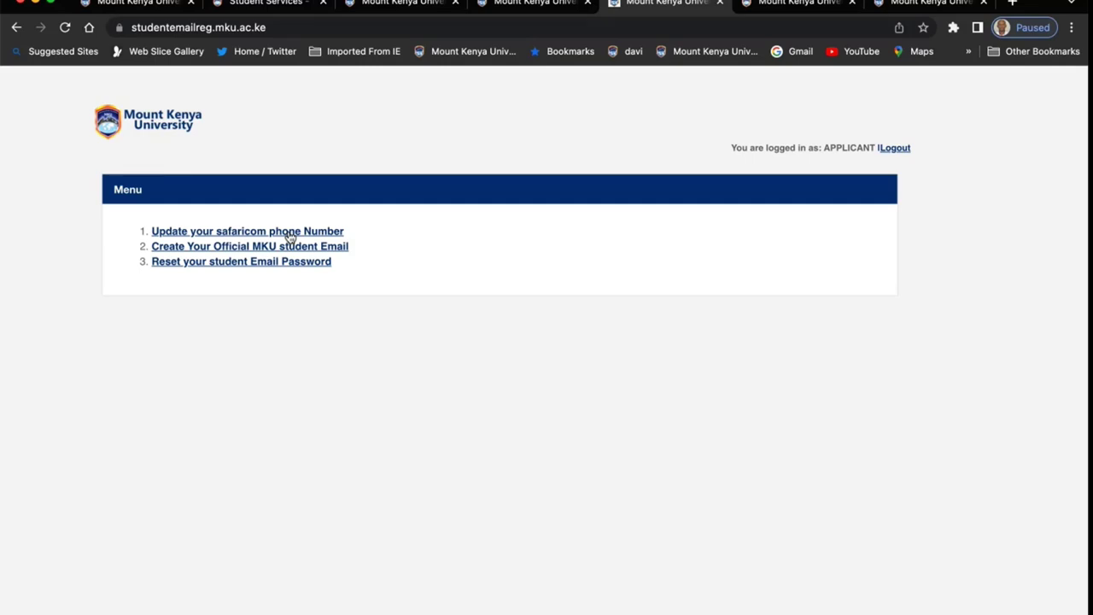
Check the saved Safaricom mobile number in the phone update form, then return to the menu.
click(290, 232)
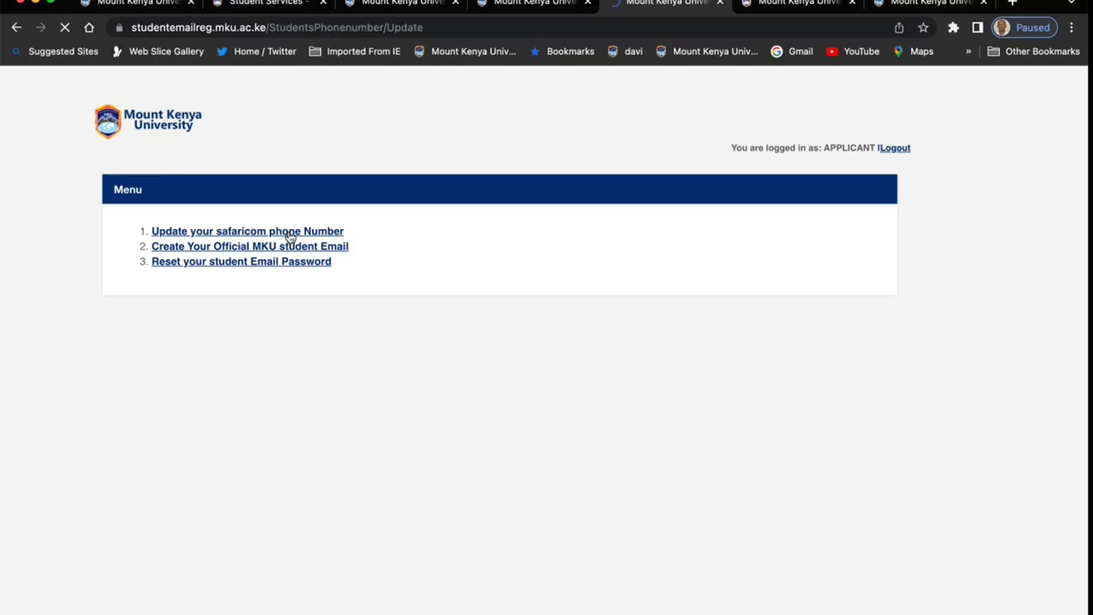
click(420, 271)
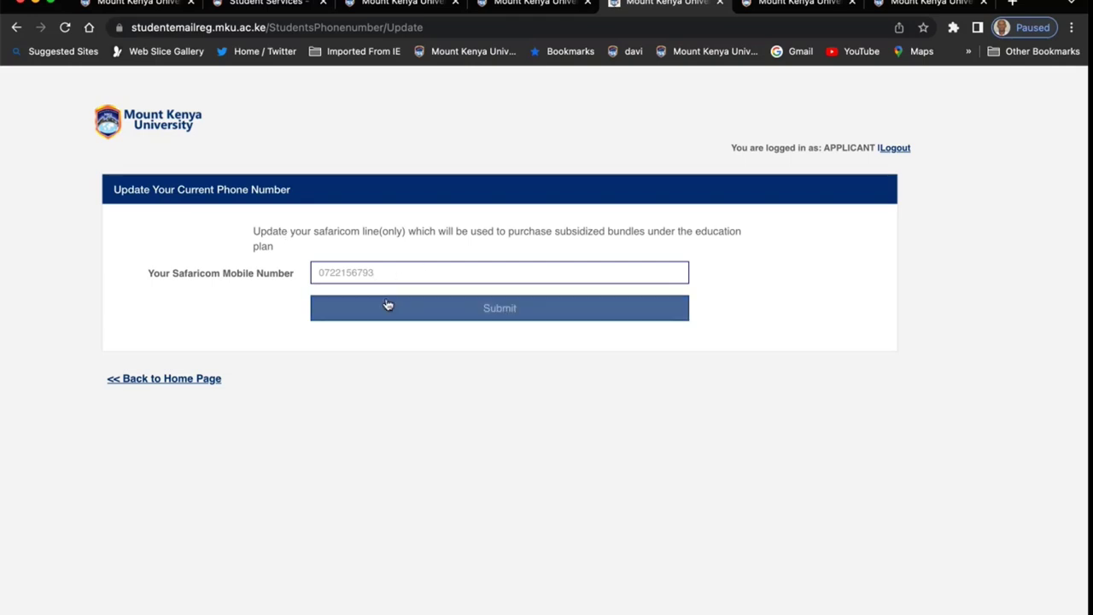
click(195, 381)
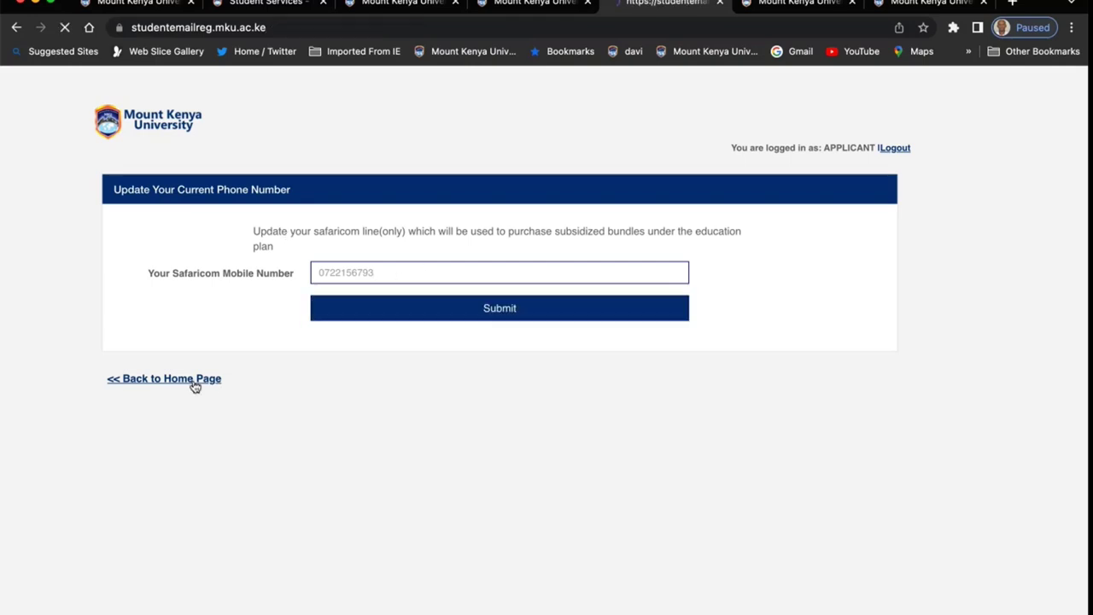
Submit the official email creation form with a password, its confirmation and an alternative email address.
click(246, 249)
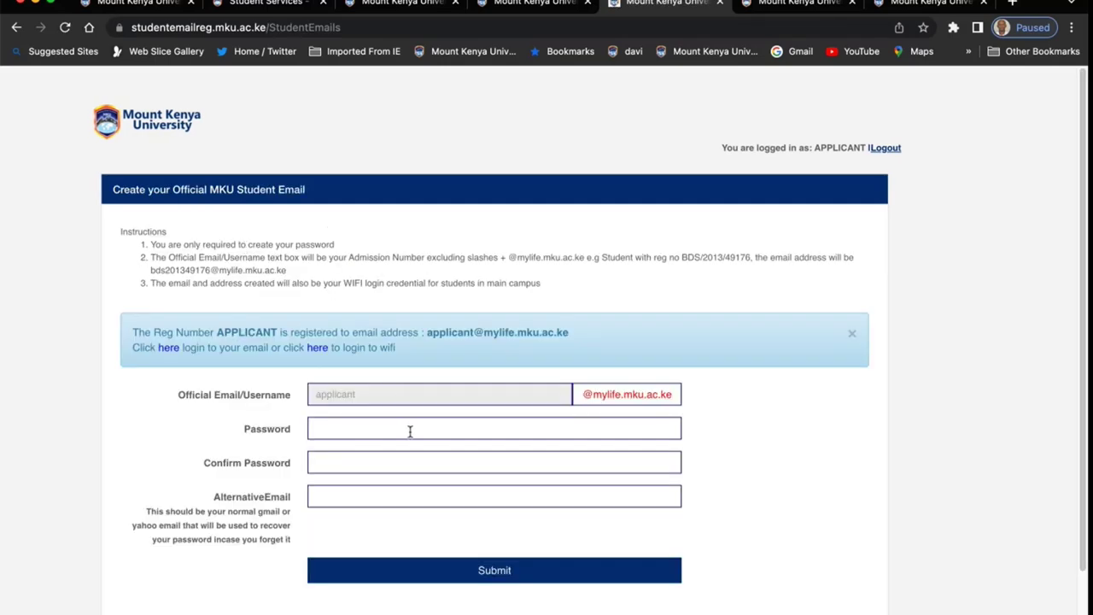
scroll(380, 397, down, 1)
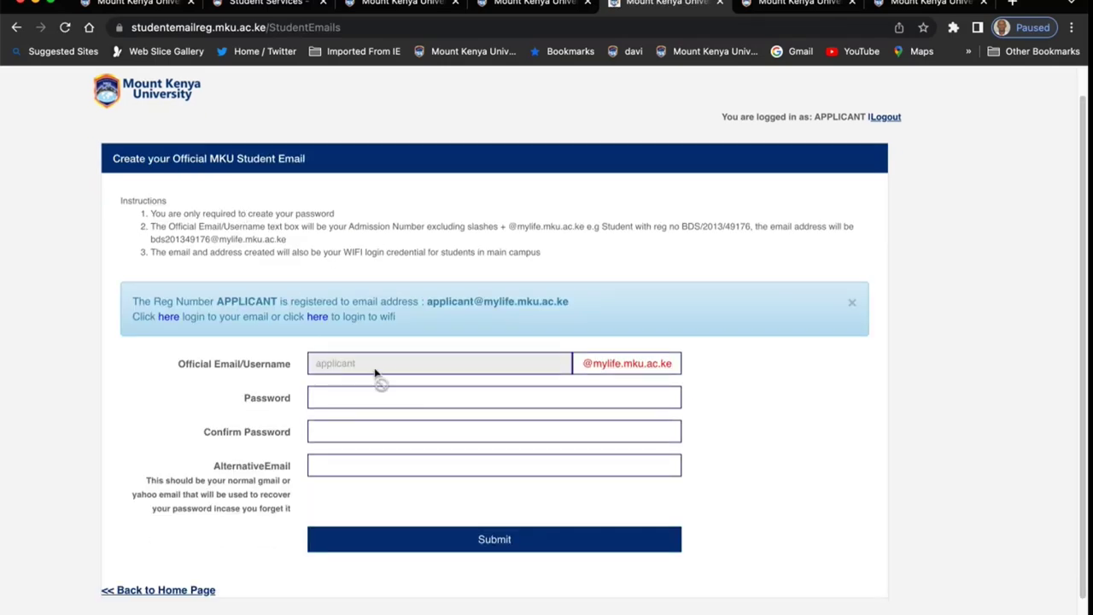
click(398, 399)
click(390, 430)
text(xxxxxxxx)
click(374, 467)
text(aaaa)
key(BackSpace)
key(BackSpace)
key(BackSpace)
key(BackSpace)
click(373, 555)
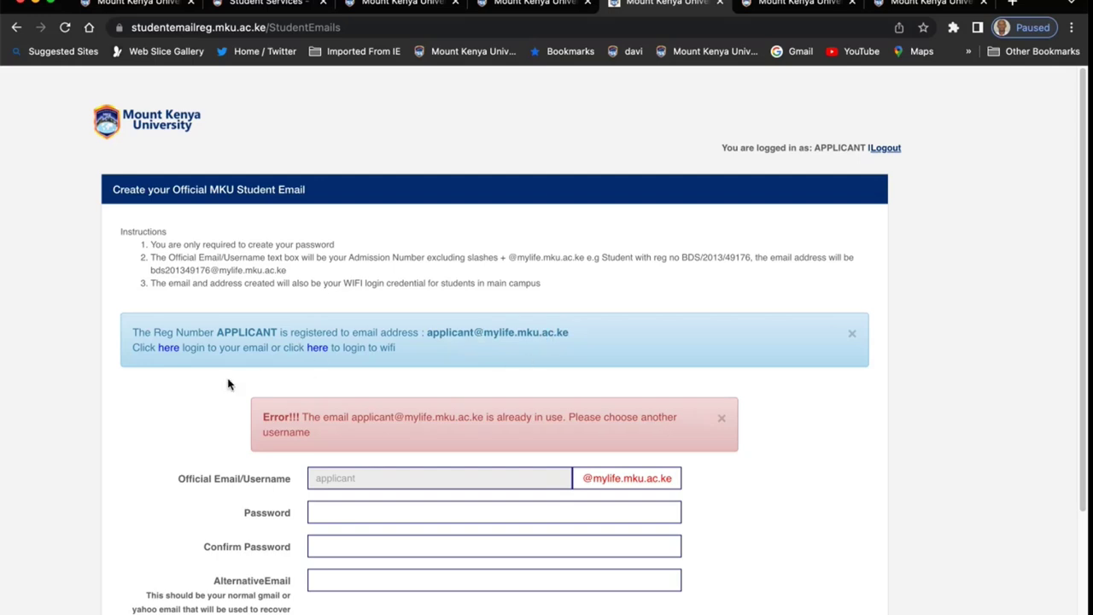
Log out, view the email/wifi support page, then close that support tab.
click(881, 149)
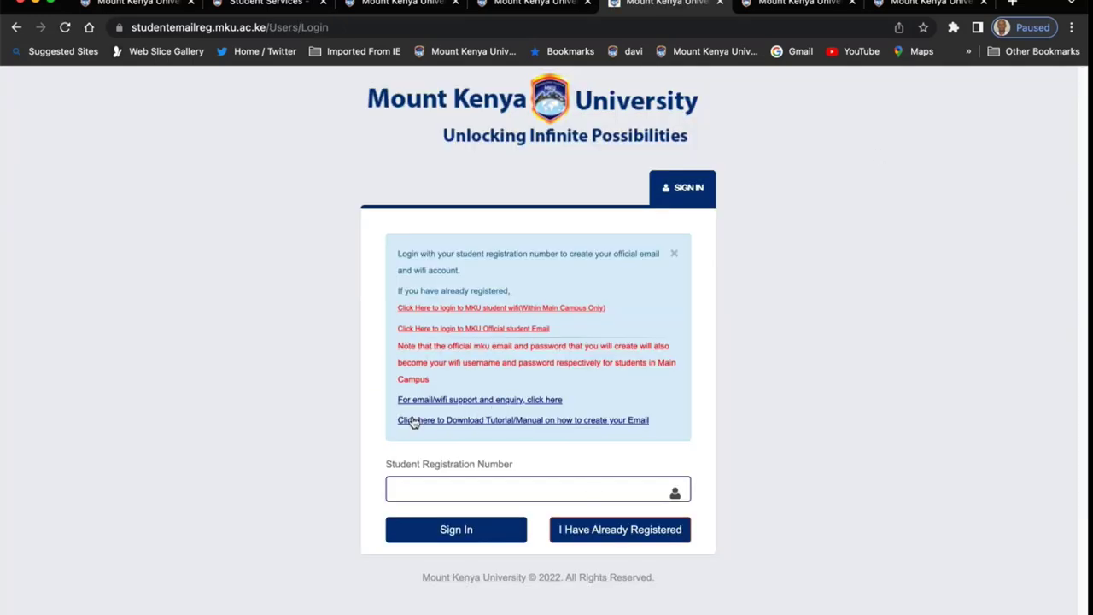
click(498, 401)
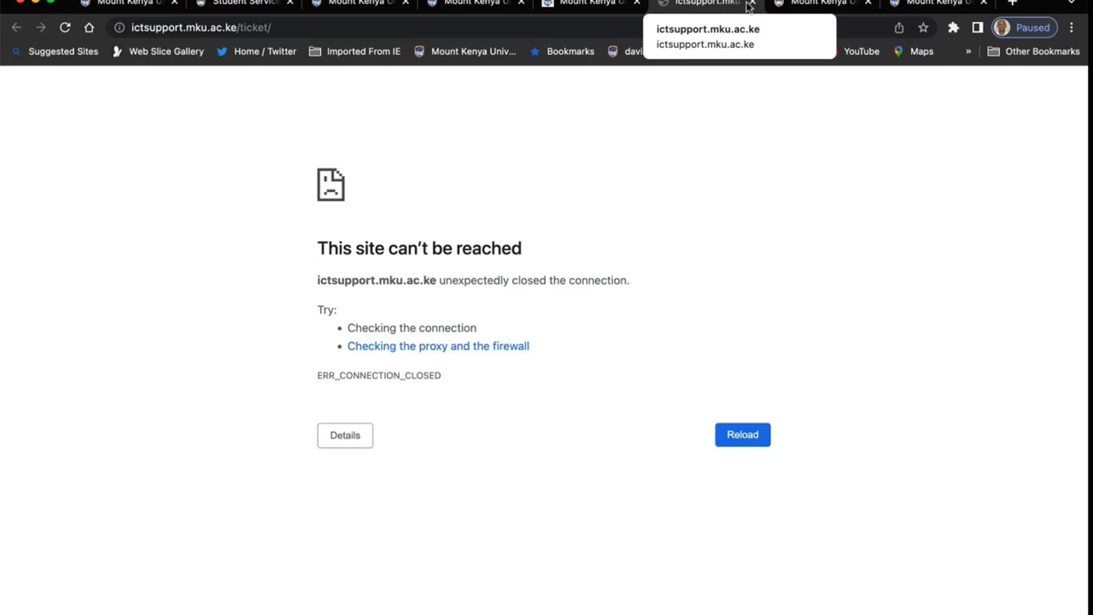
click(748, 3)
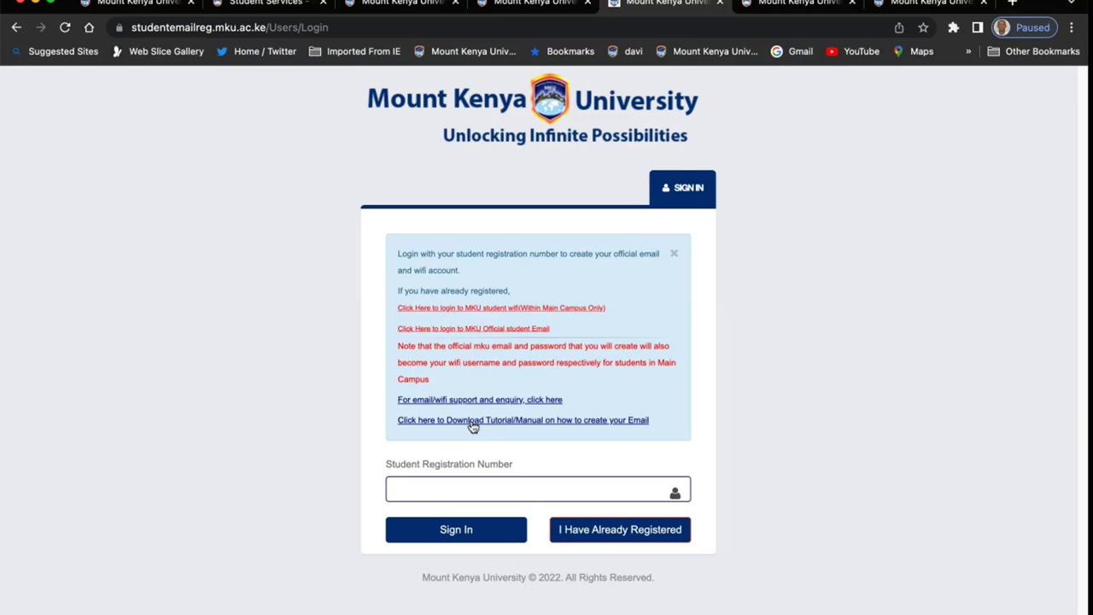
click(471, 422)
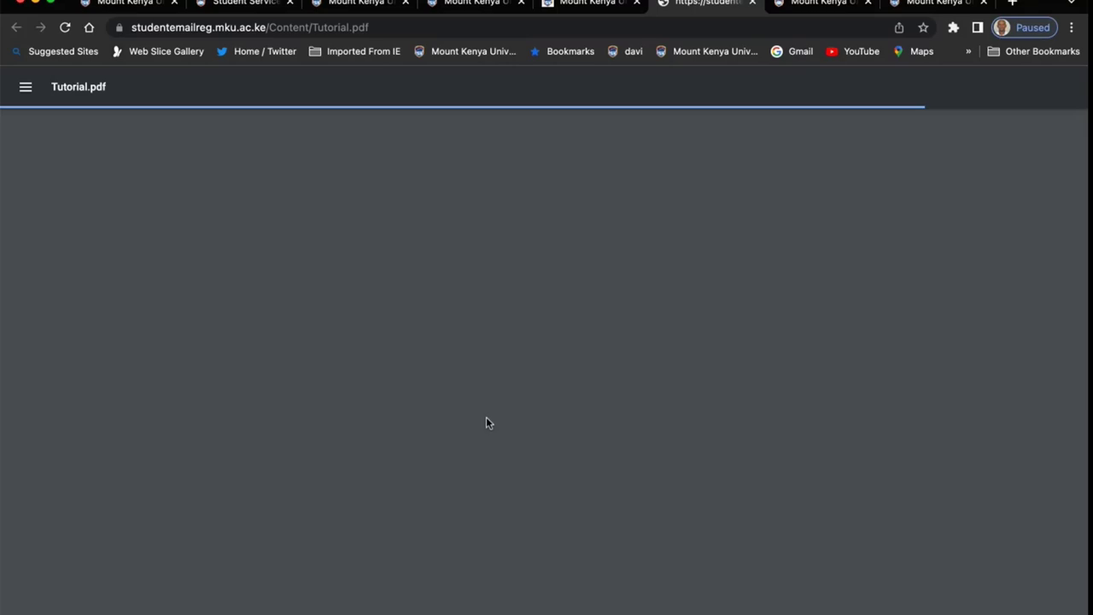
scroll(588, 493, down, 5)
scroll(587, 493, down, 15)
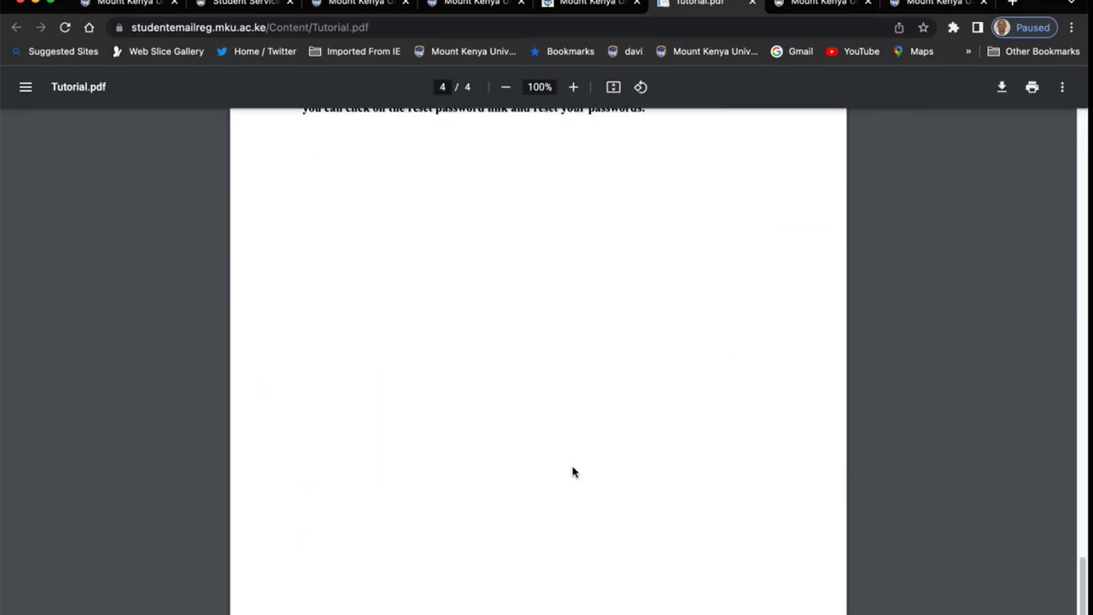
scroll(573, 470, up, 6)
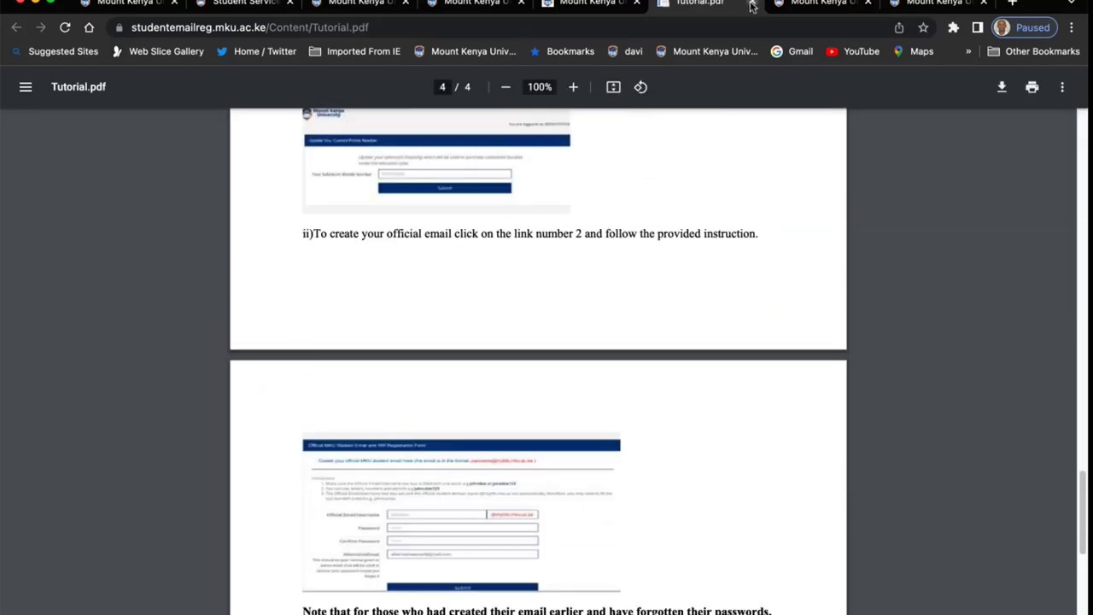
click(753, 3)
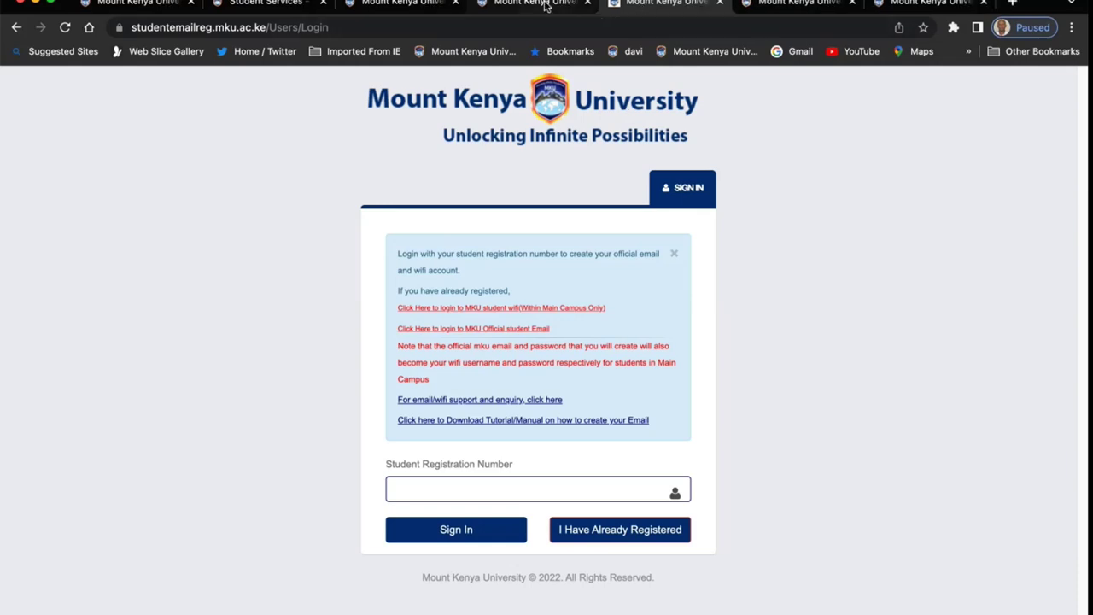
Go back to the student portal's hostel booking tab and launch the E-Learning Portal.
click(545, 5)
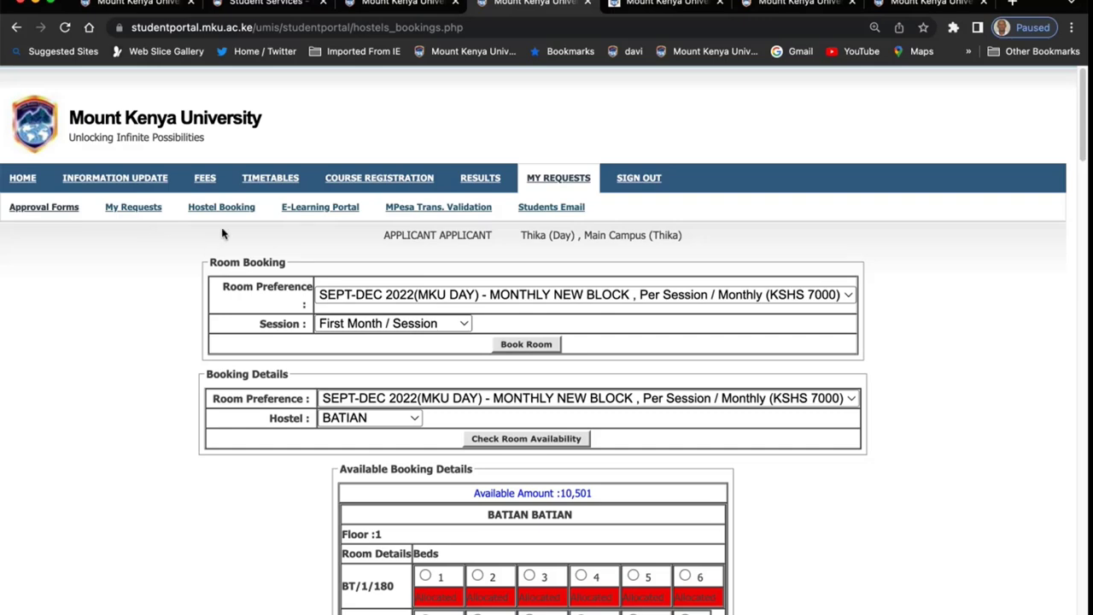
click(326, 209)
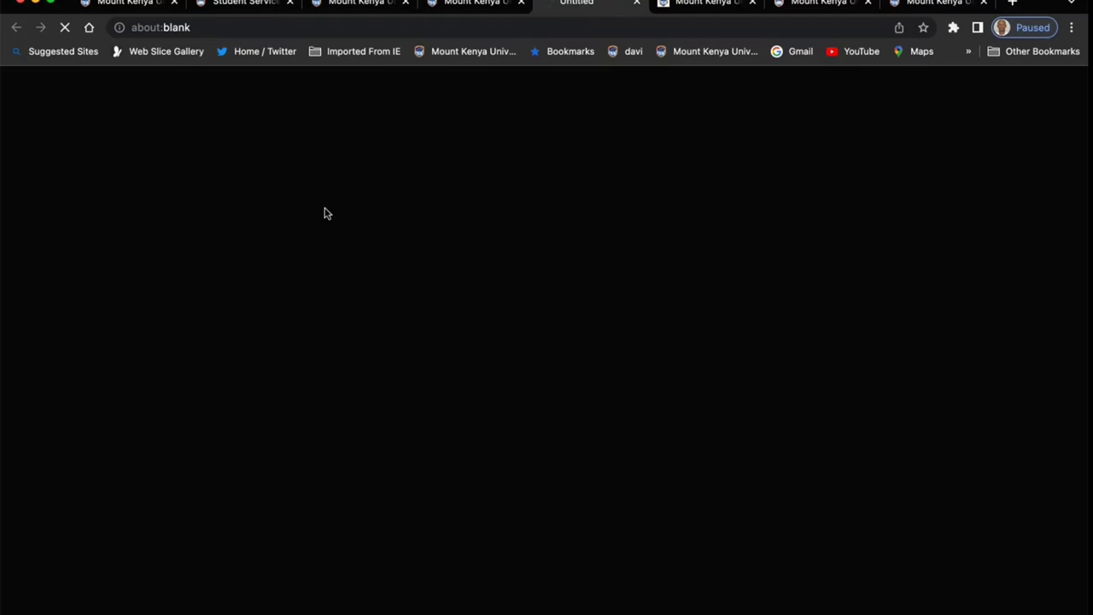
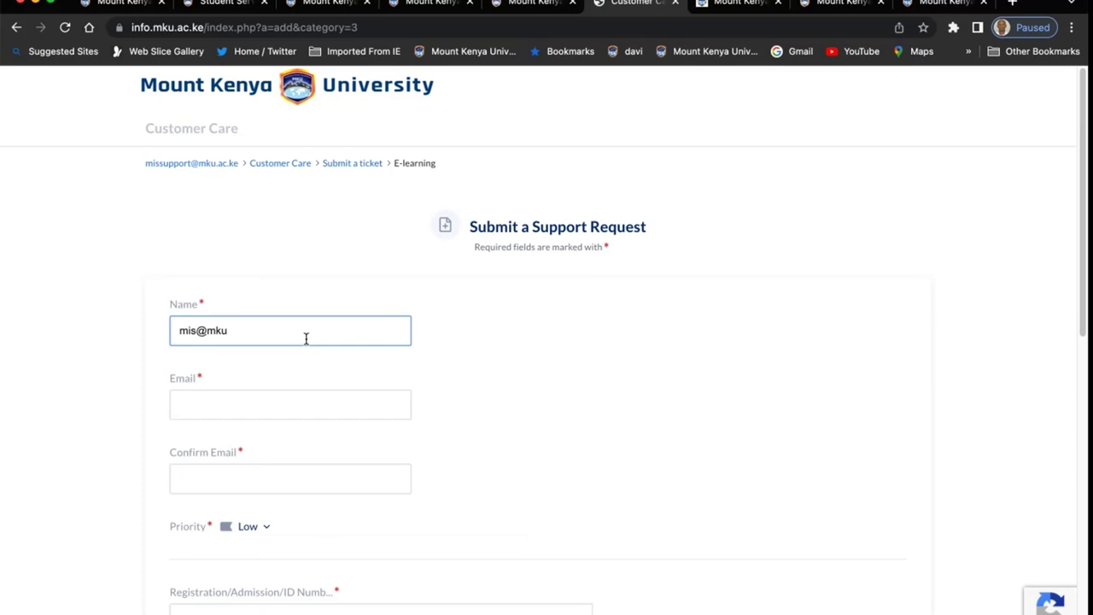
Correct the requester's name, enter the email, and copy the same email into Confirm Email.
key(BackSpace)
key(BackSpace)
key(BackSpace)
key(BackSpace)
text(JOhns)
key(BackSpace)
key(BackSpace)
key(BackSpace)
key(BackSpace)
text(John)
click(304, 398)
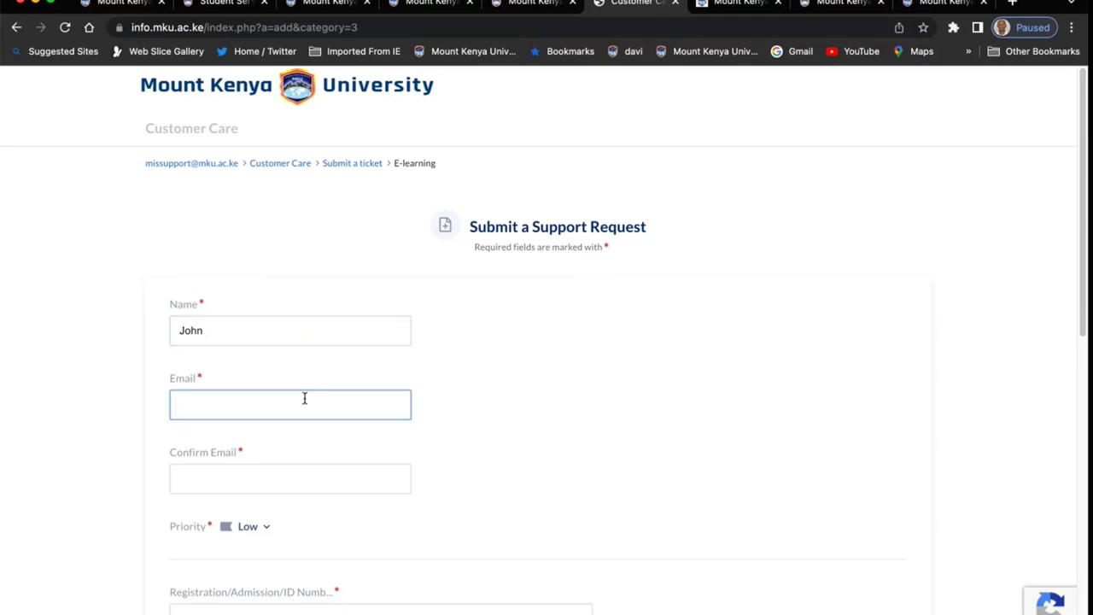
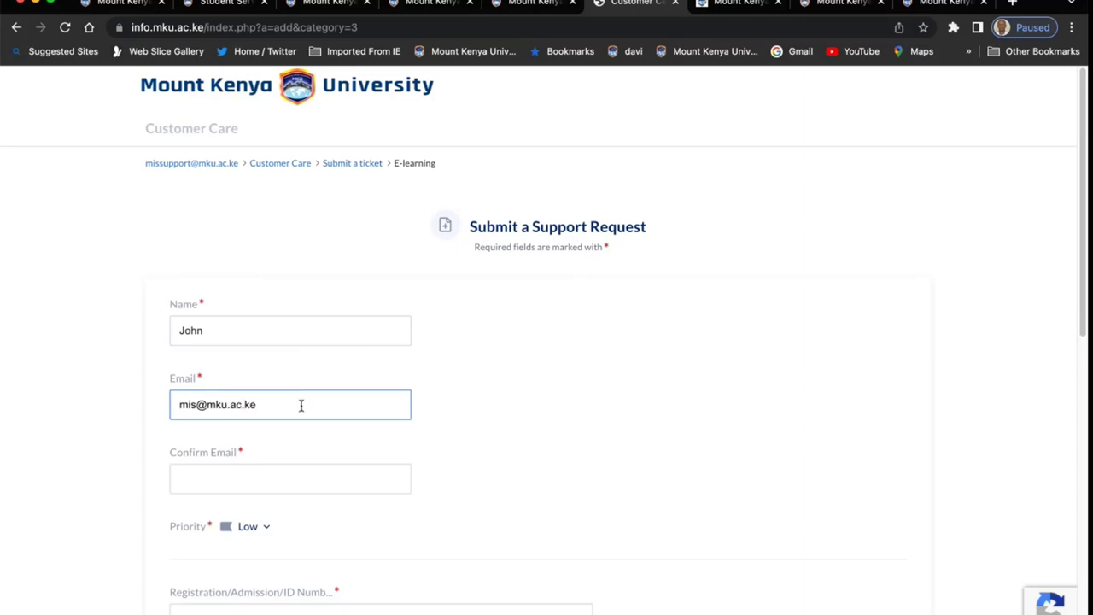
key(super+a)
key(super+c)
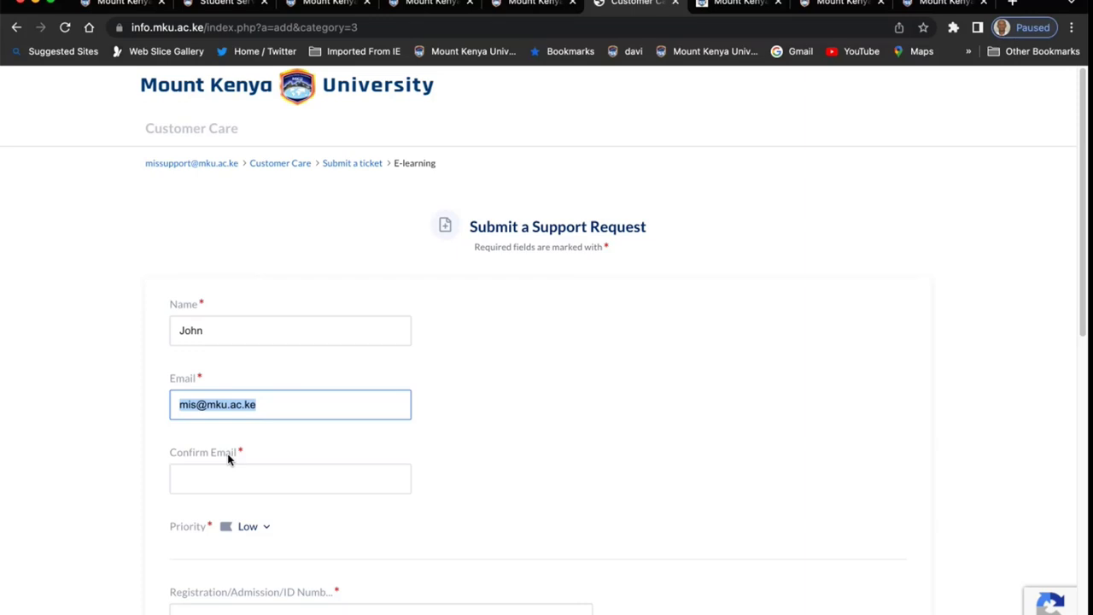
click(227, 478)
key(super+v)
Fill the registration field, subject Login and the message 'Not able to login'.
scroll(286, 474, down, 4)
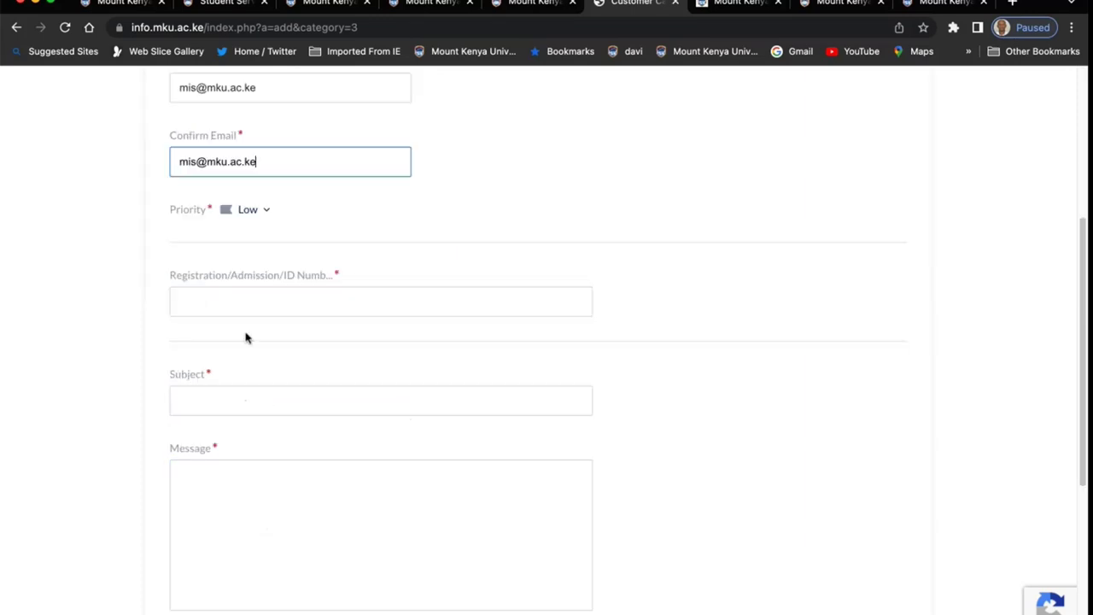
click(235, 307)
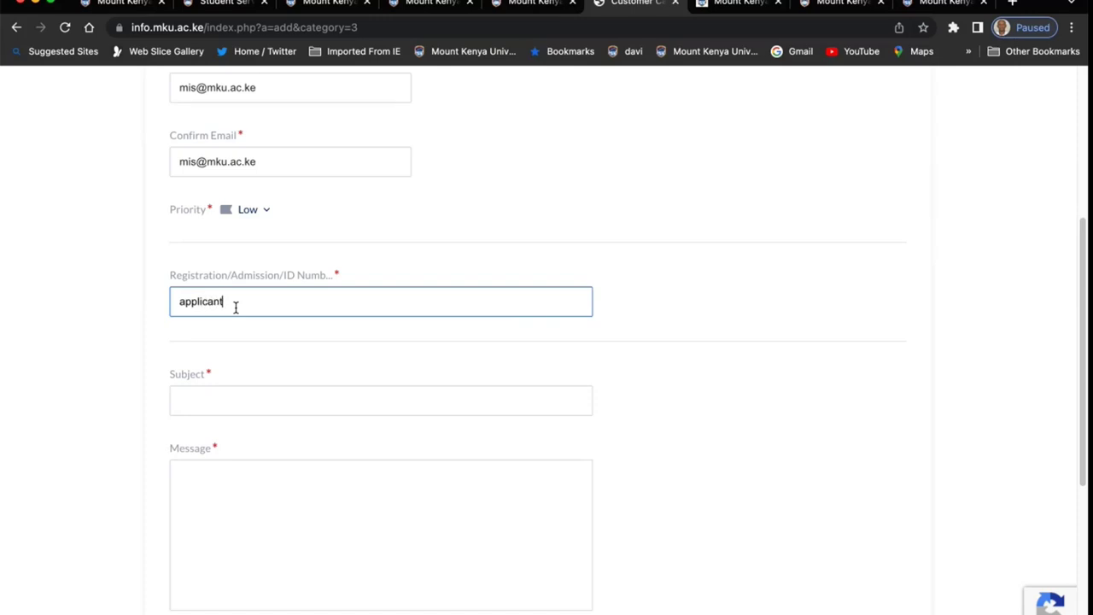
click(334, 404)
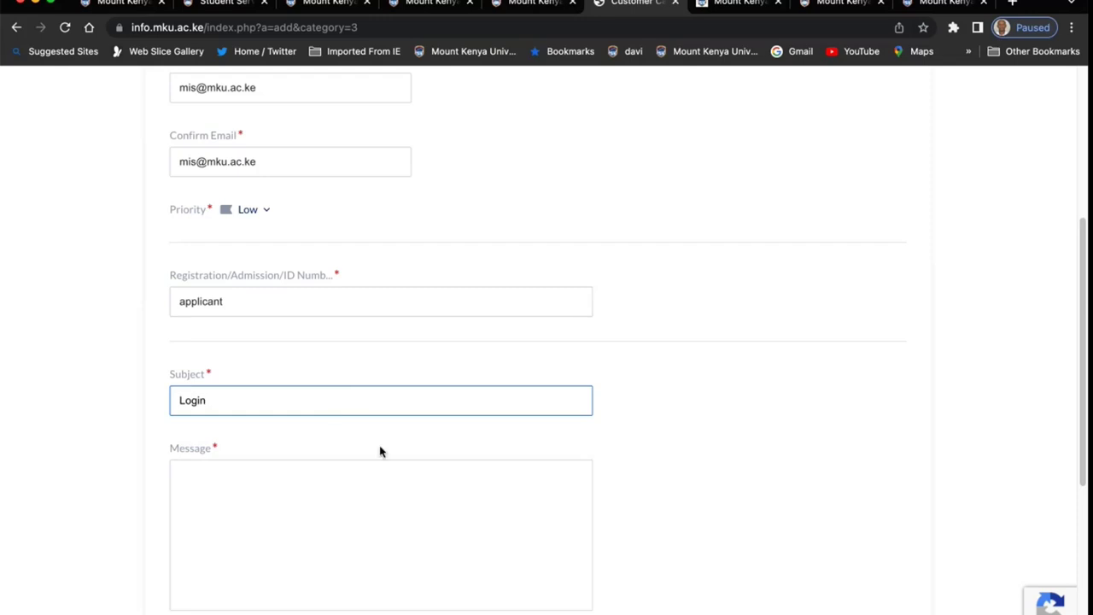
click(305, 490)
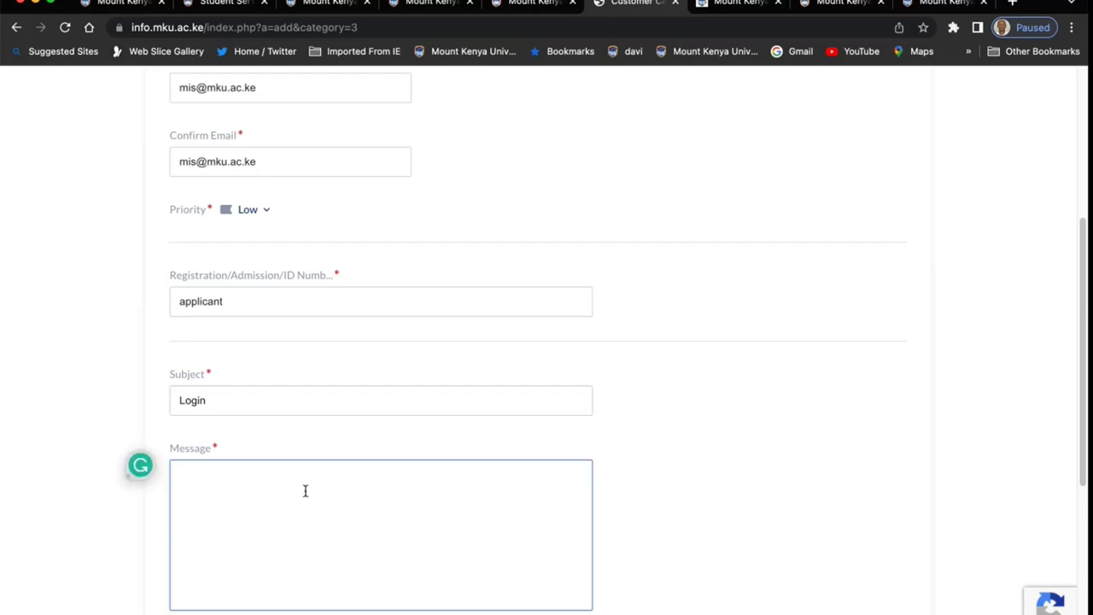
text(Not able to login)
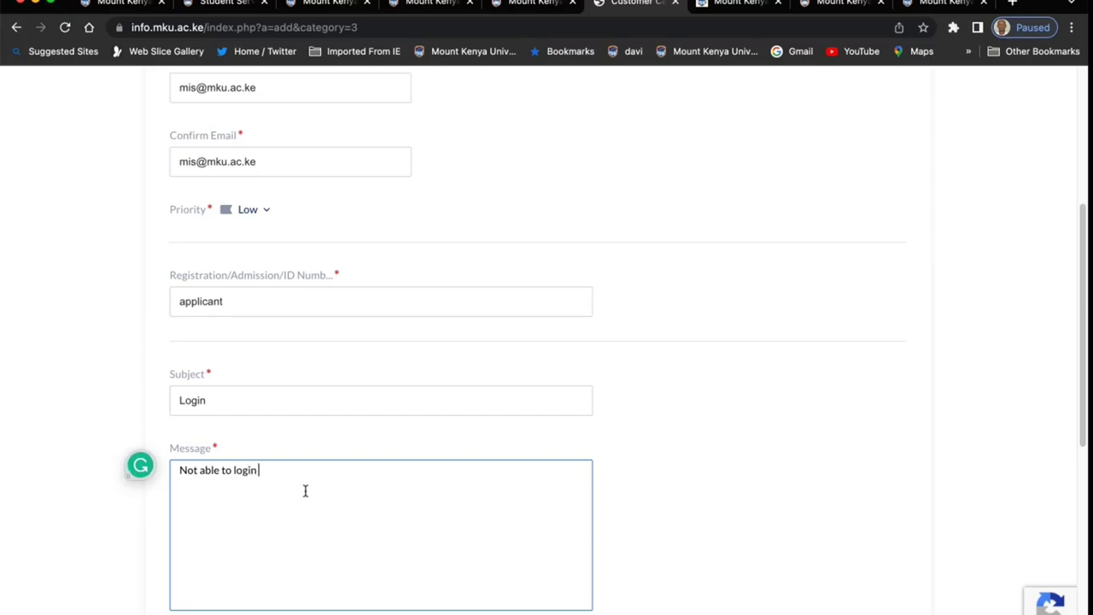
scroll(322, 487, down, 3)
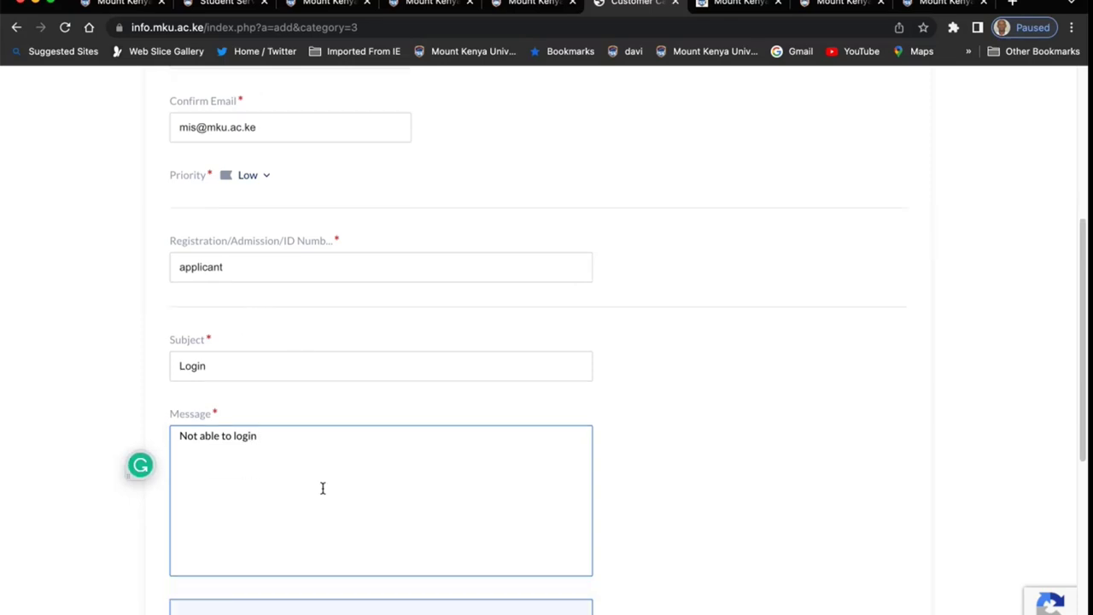
scroll(299, 506, down, 5)
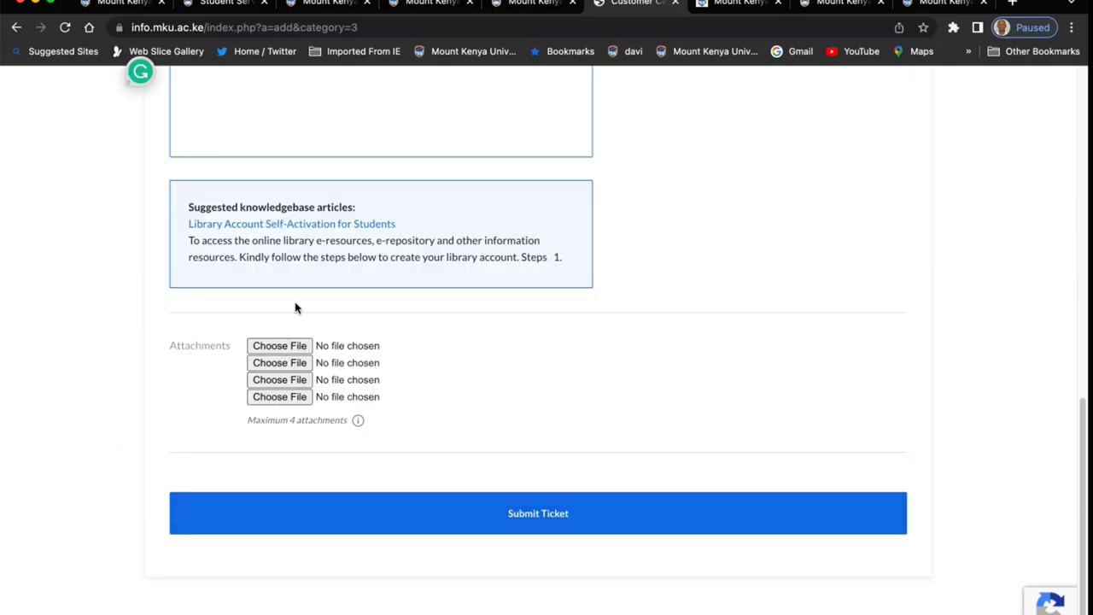
Submit the support ticket without attaching any file.
click(310, 350)
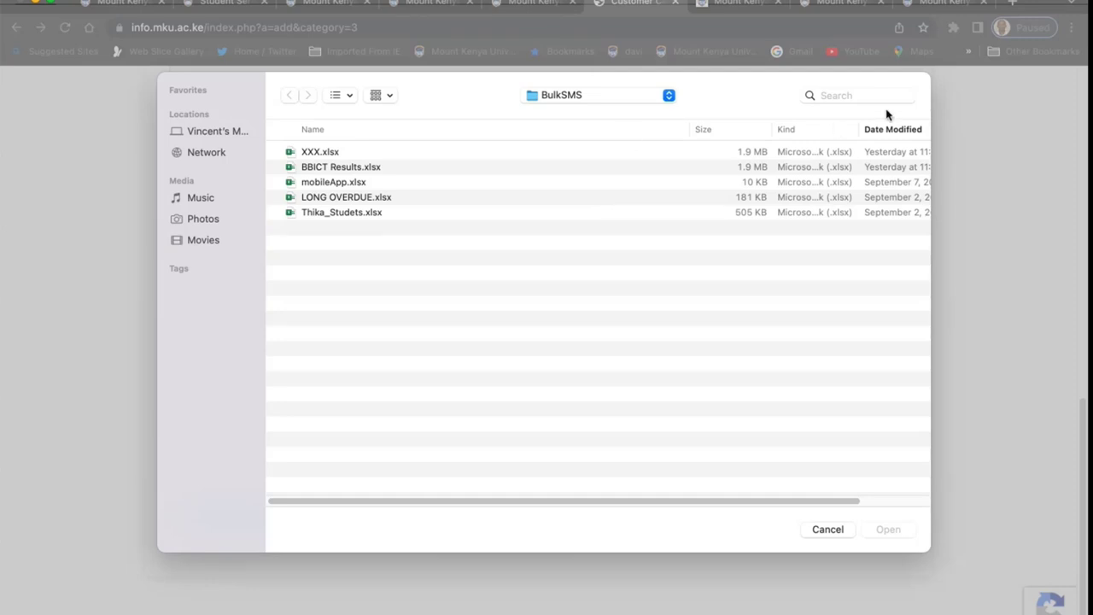
click(818, 530)
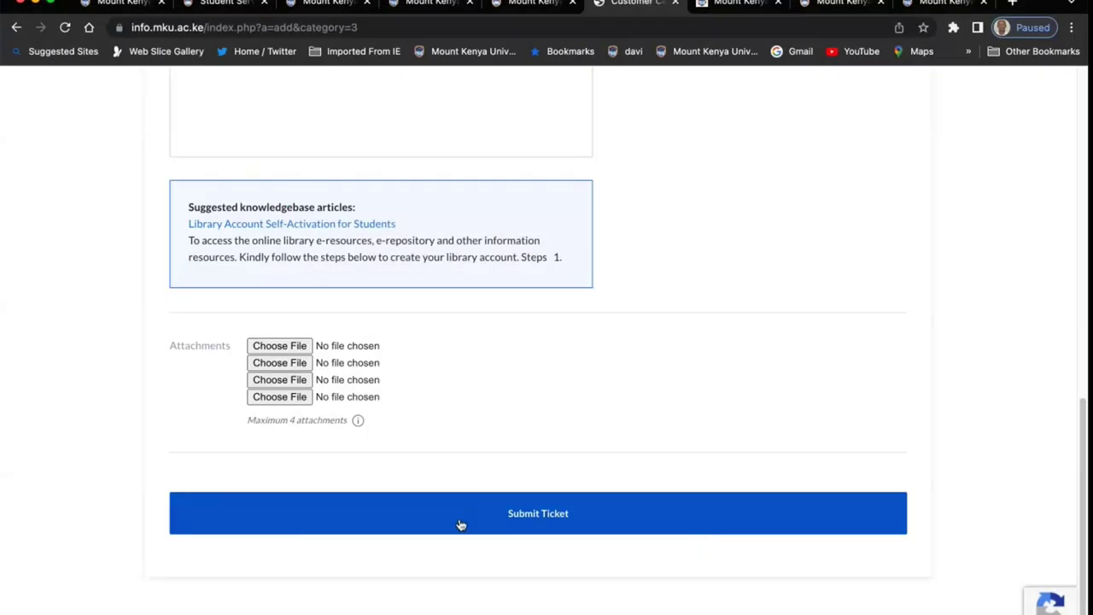
click(458, 523)
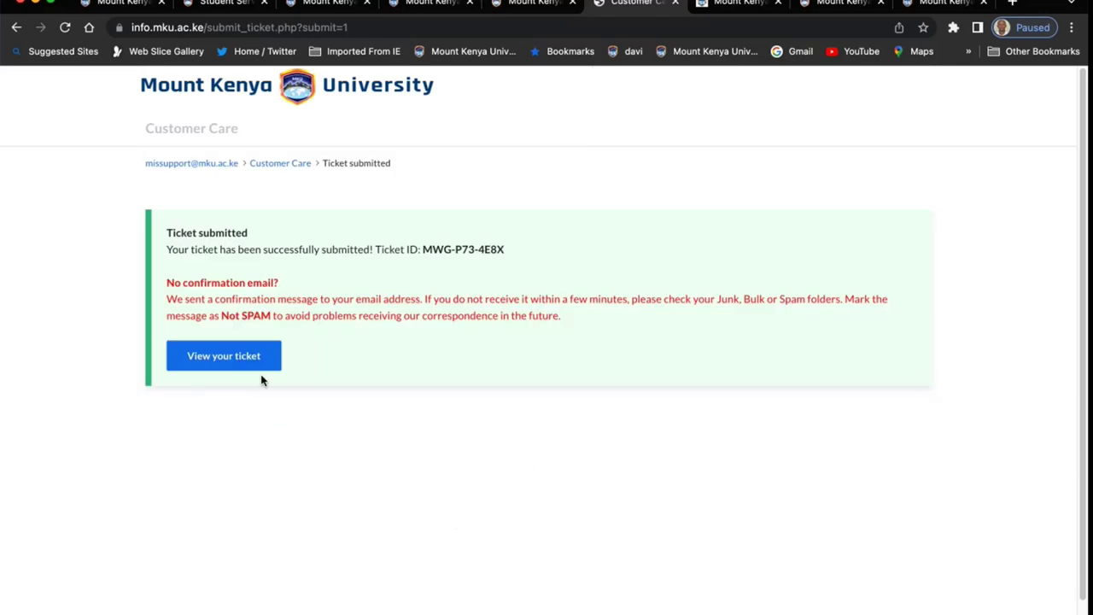
View the new 'Login' ticket, then return to the Elearning Portals page.
click(235, 367)
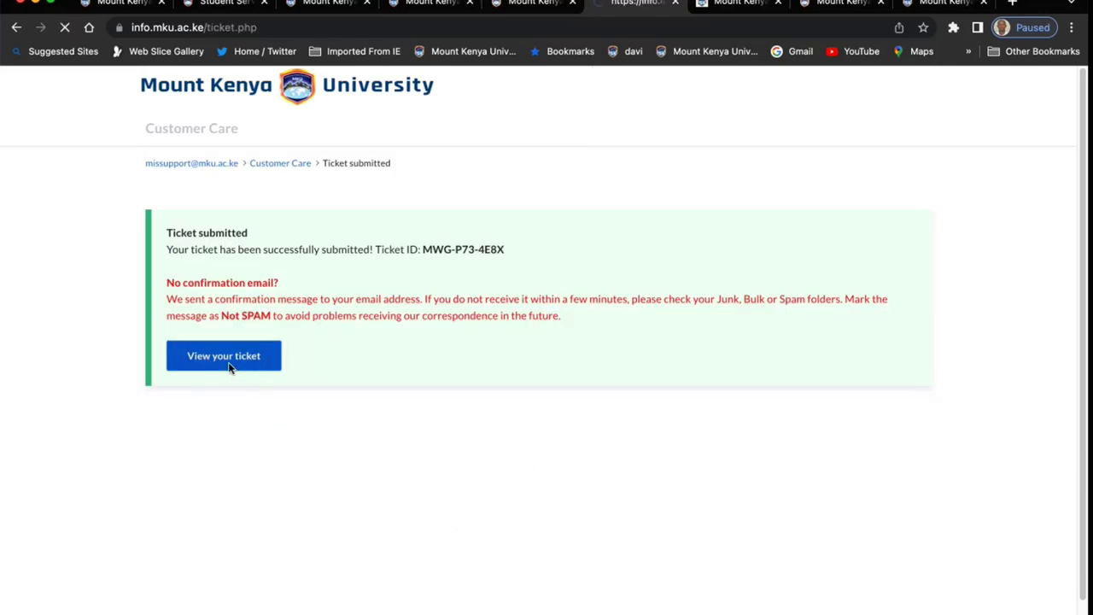
scroll(365, 436, down, 2)
scroll(380, 416, up, 2)
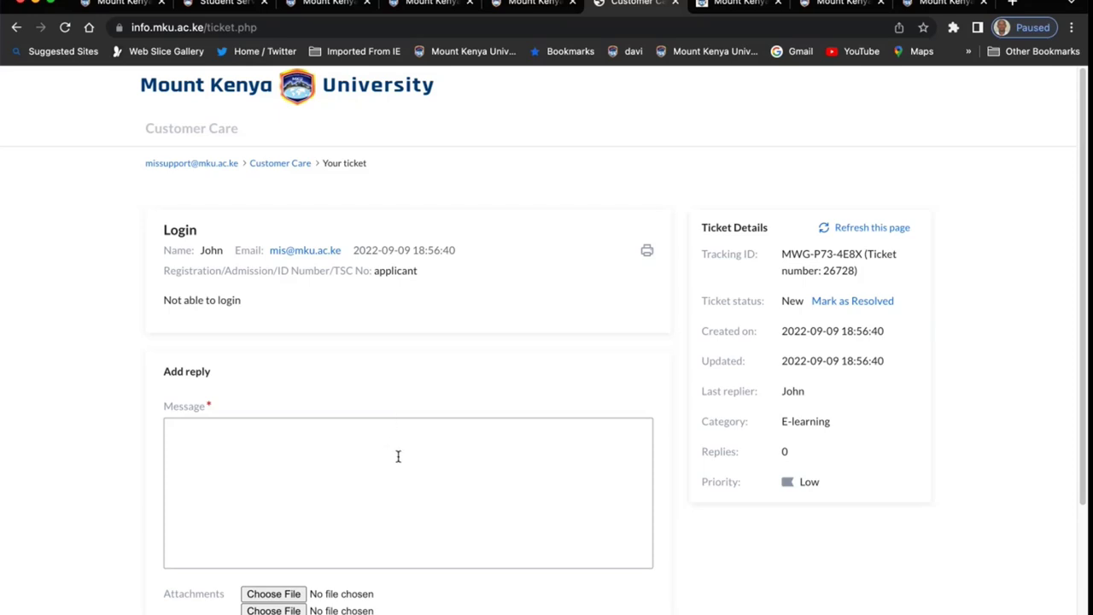
scroll(491, 437, down, 2)
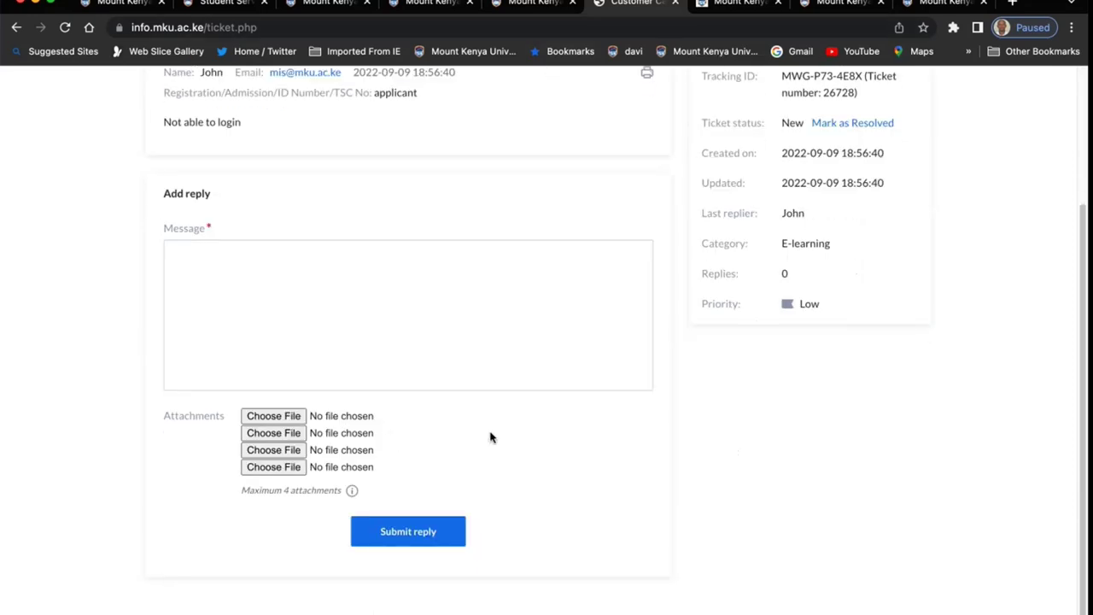
scroll(501, 439, up, 2)
click(530, 5)
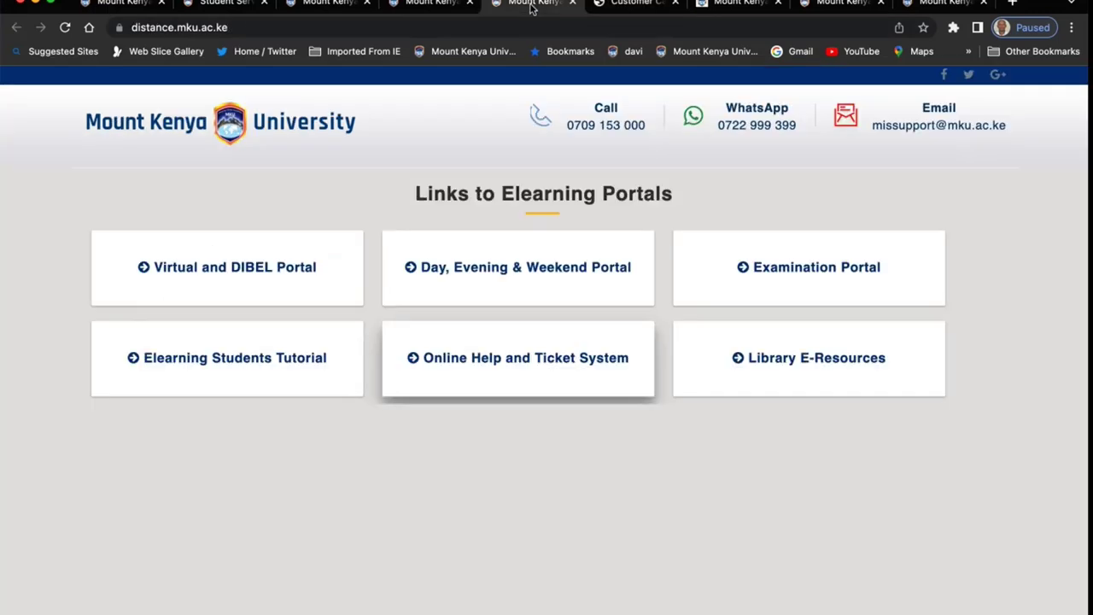
Switch to the Students Online Portal and open the MPesa transaction validation payment page.
click(628, 7)
click(527, 5)
click(436, 7)
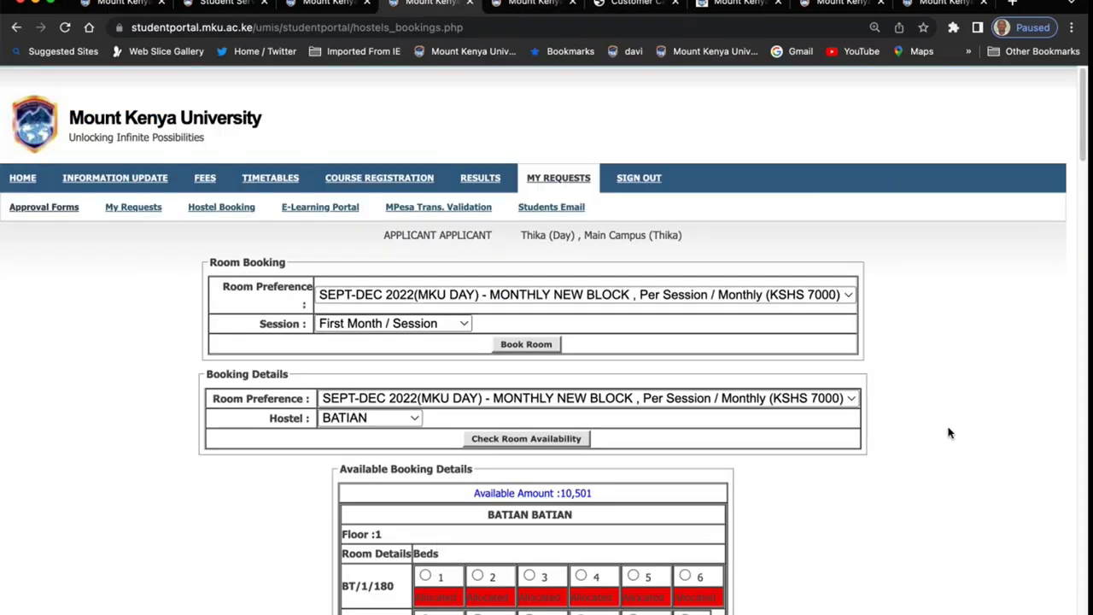
click(424, 210)
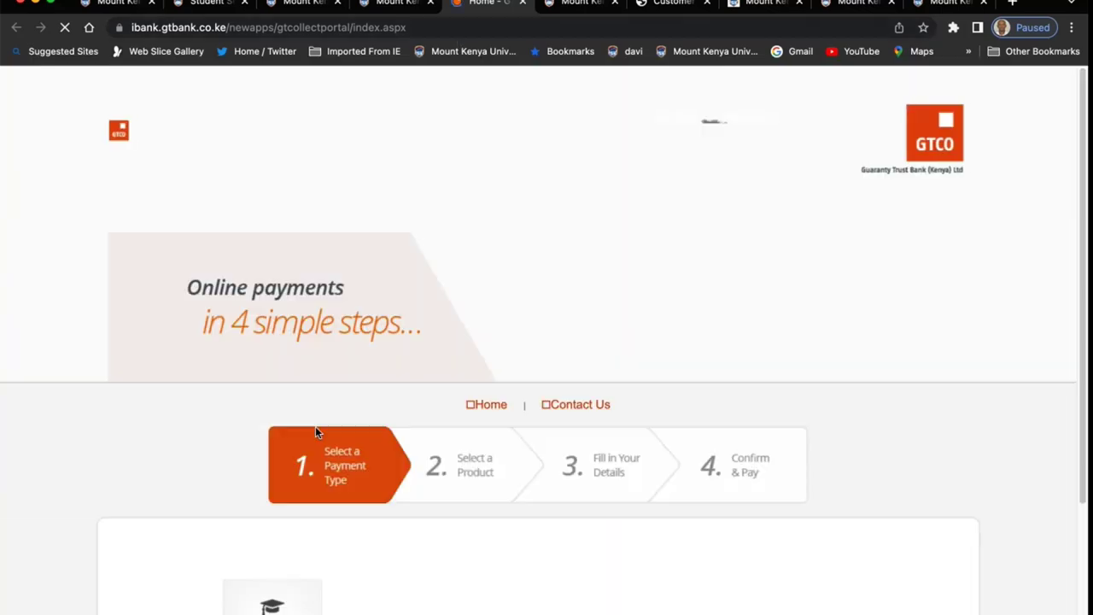
Choose School Fees and then Mount Kenya University as the institution.
scroll(359, 434, down, 2)
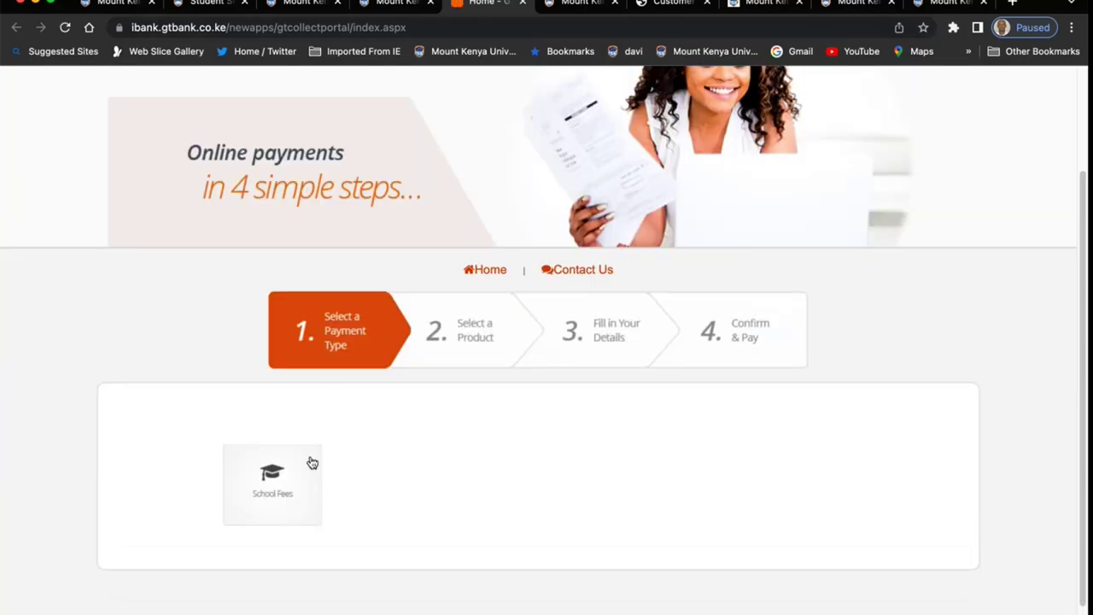
click(292, 492)
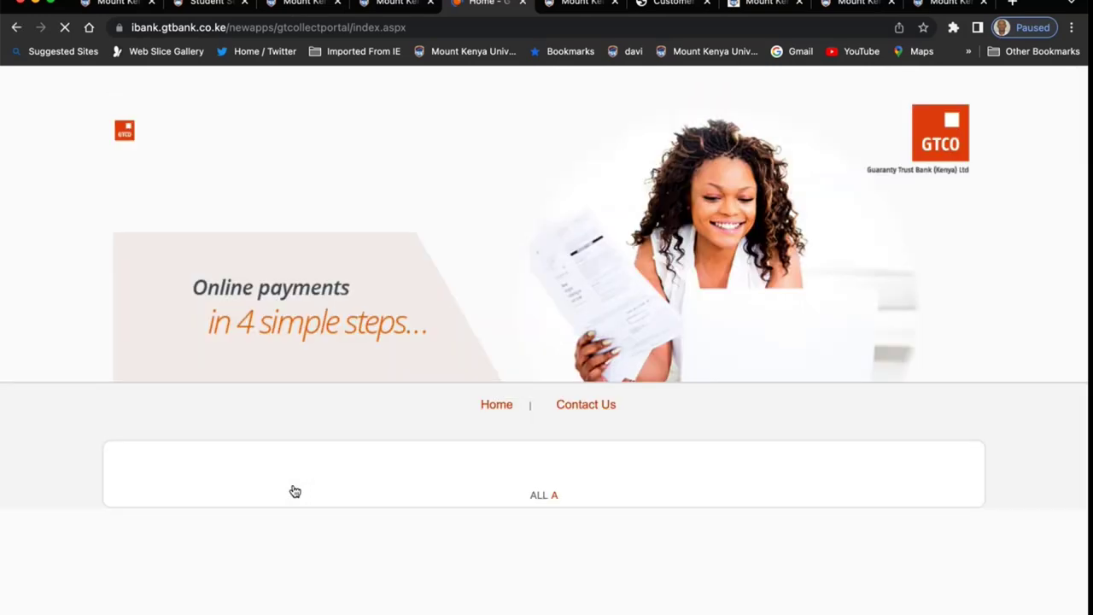
scroll(448, 467, down, 5)
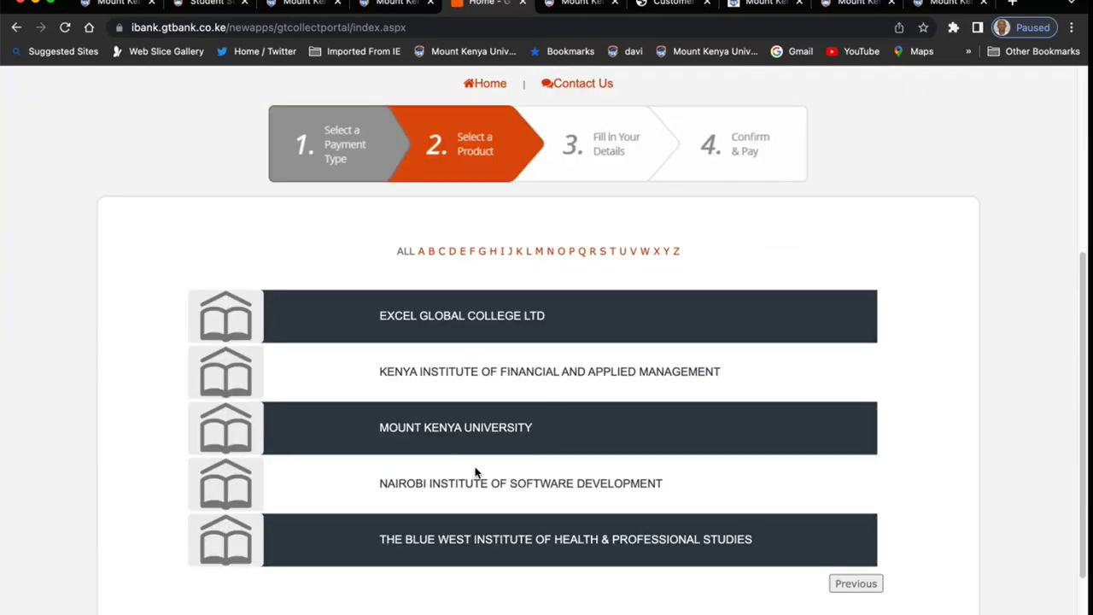
click(457, 436)
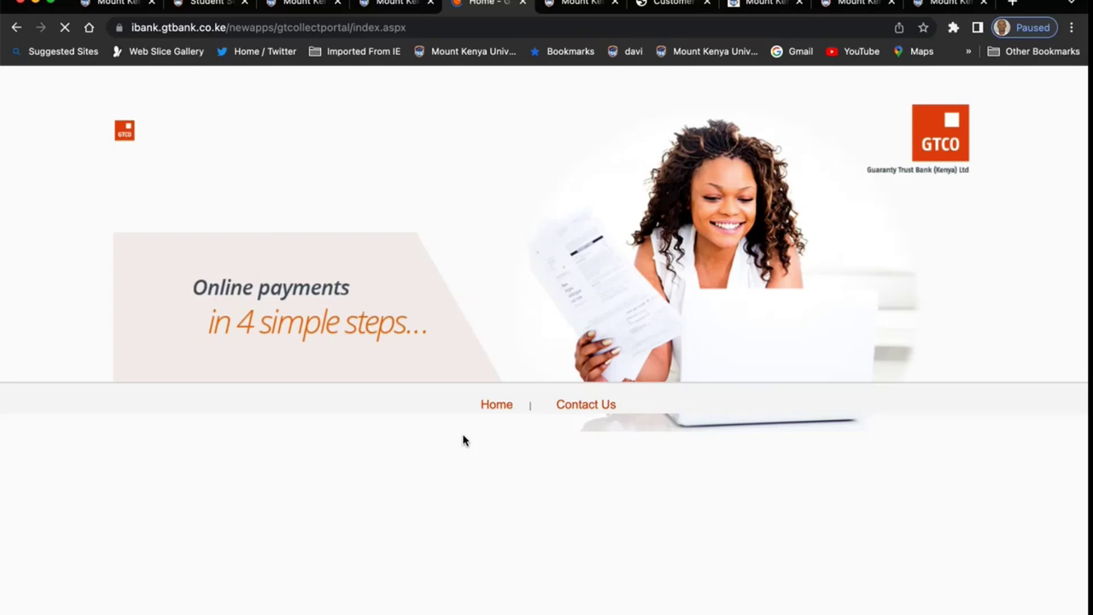
scroll(559, 439, down, 5)
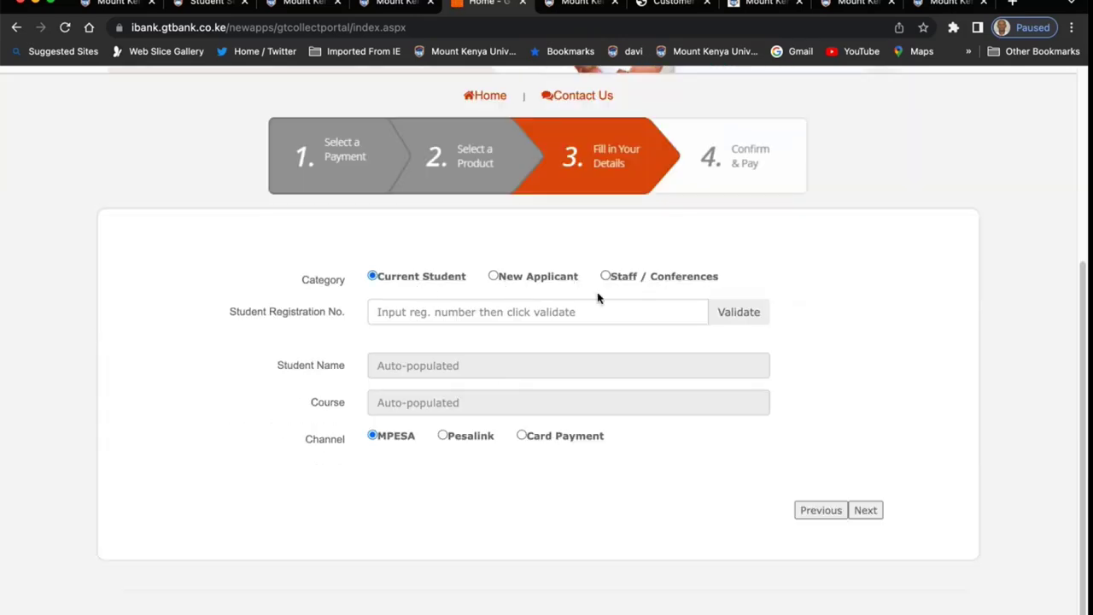
Enter and validate the student registration number, then continue to step 4, Confirm & Pay.
click(444, 316)
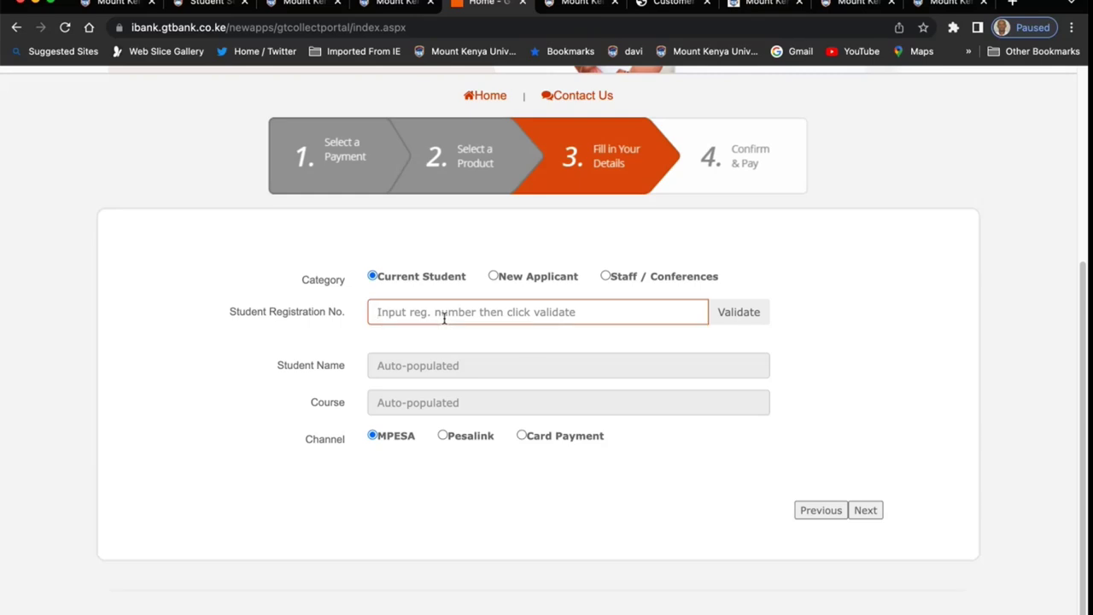
text(applic)
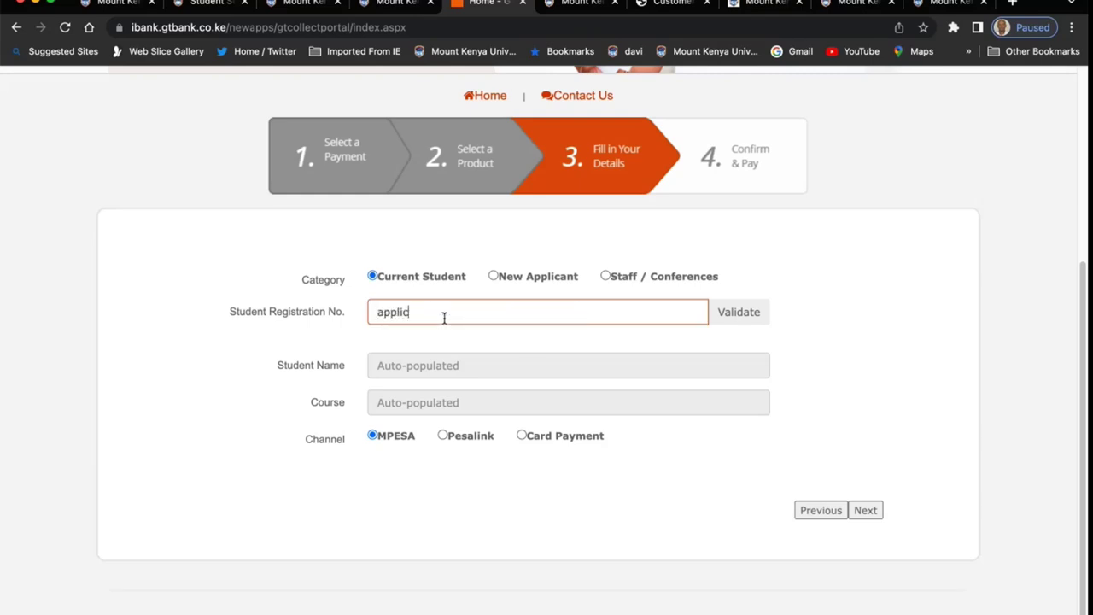
text(ntan)
click(715, 314)
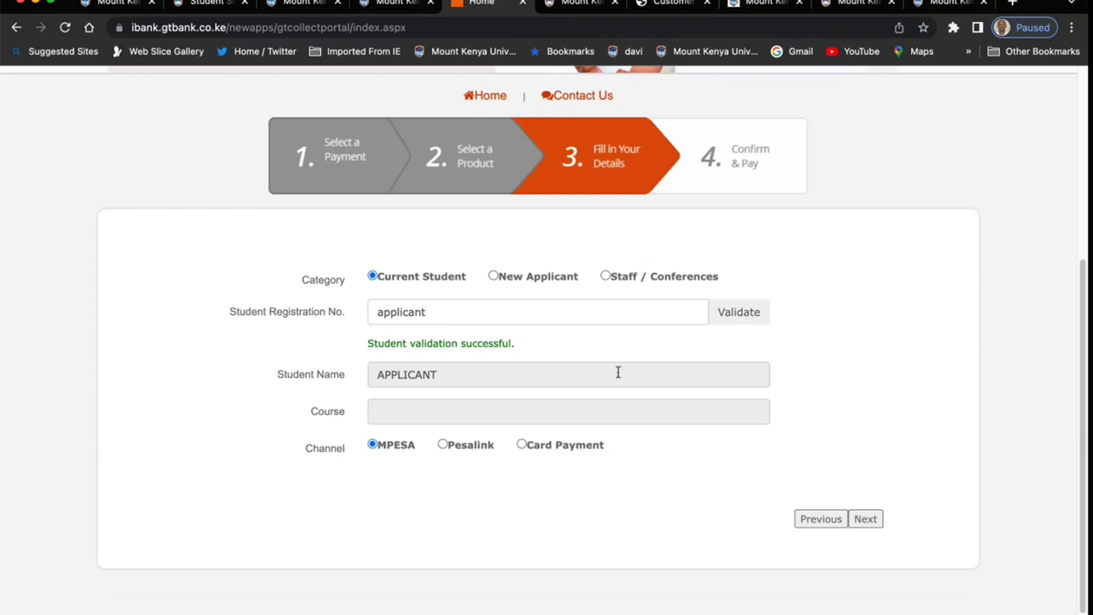
click(399, 412)
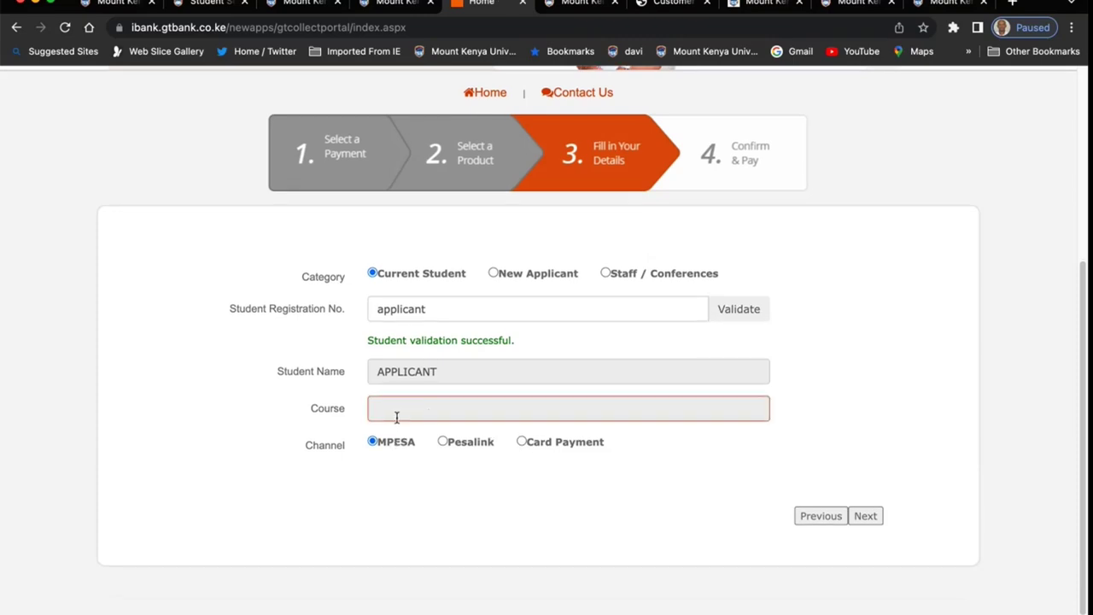
scroll(747, 493, down, 1)
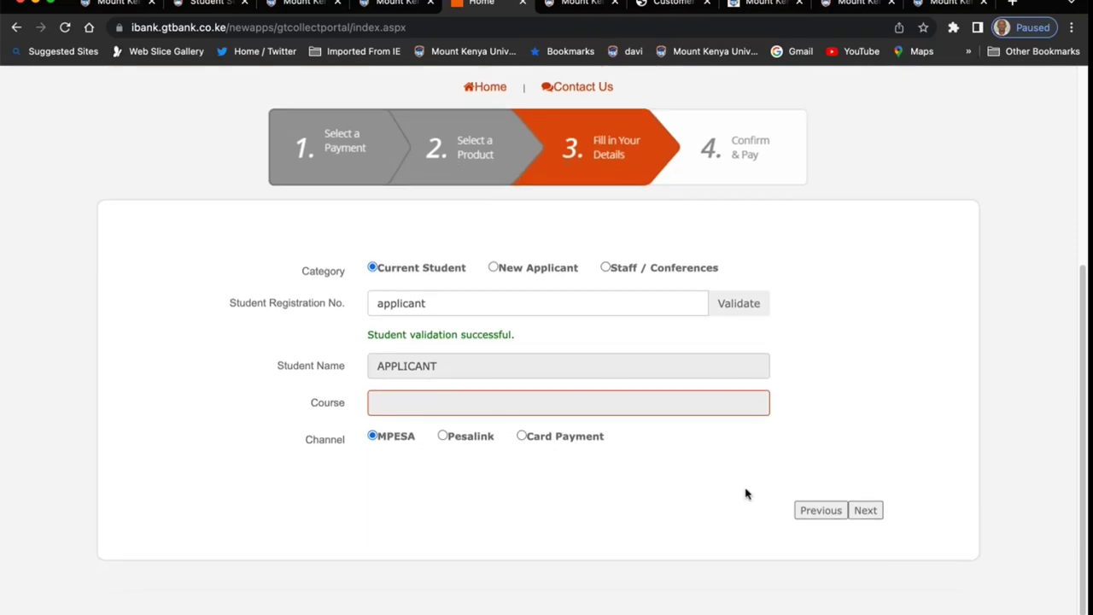
click(869, 507)
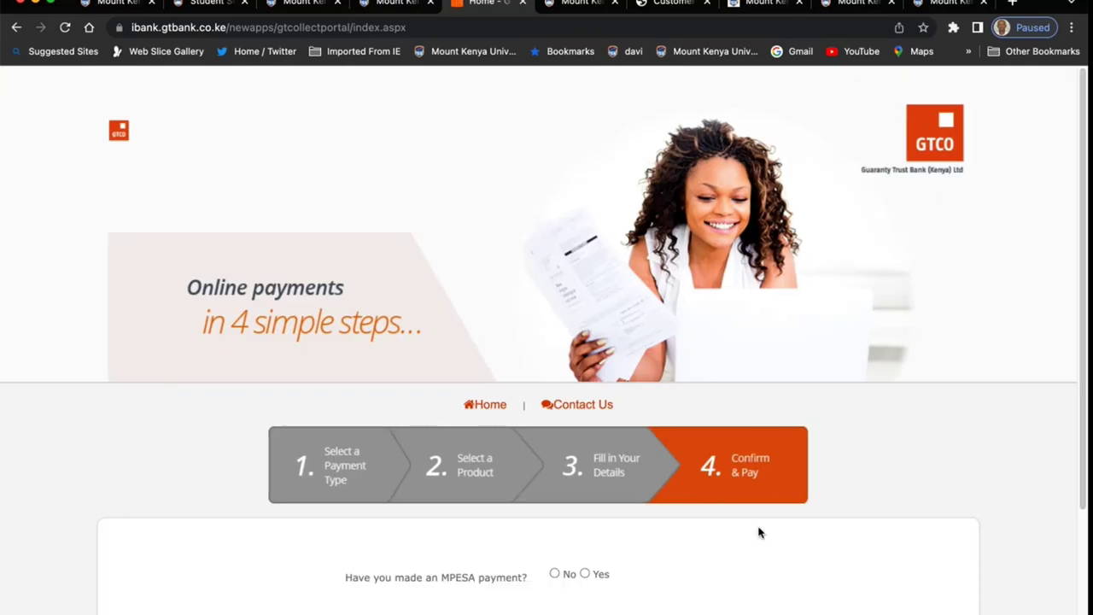
Answer Yes to having made an MPESA payment to load the payment details form.
scroll(759, 529, down, 3)
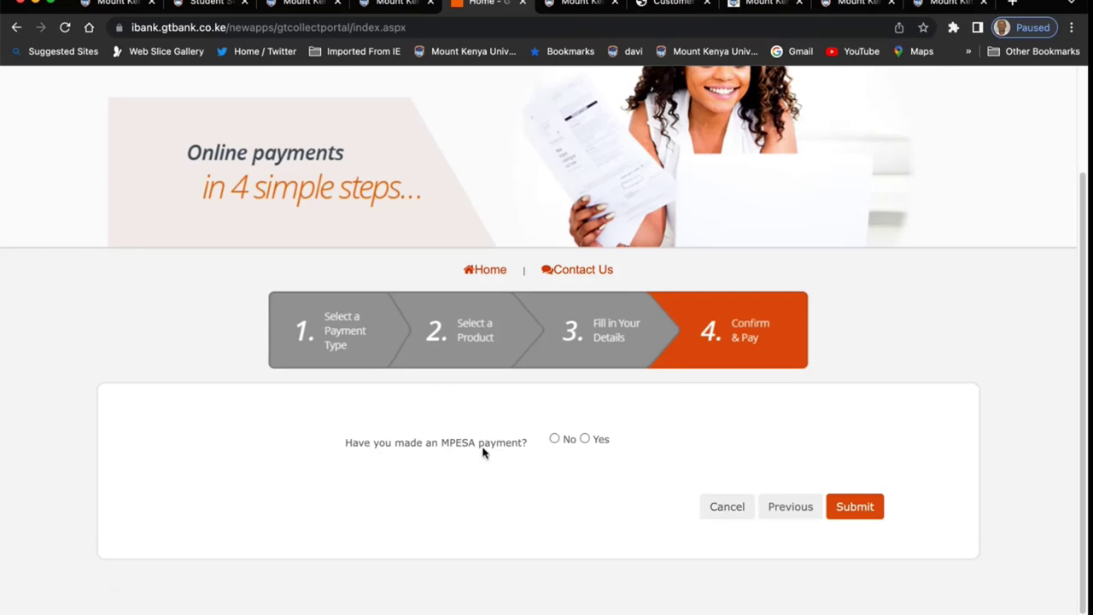
click(585, 439)
click(837, 507)
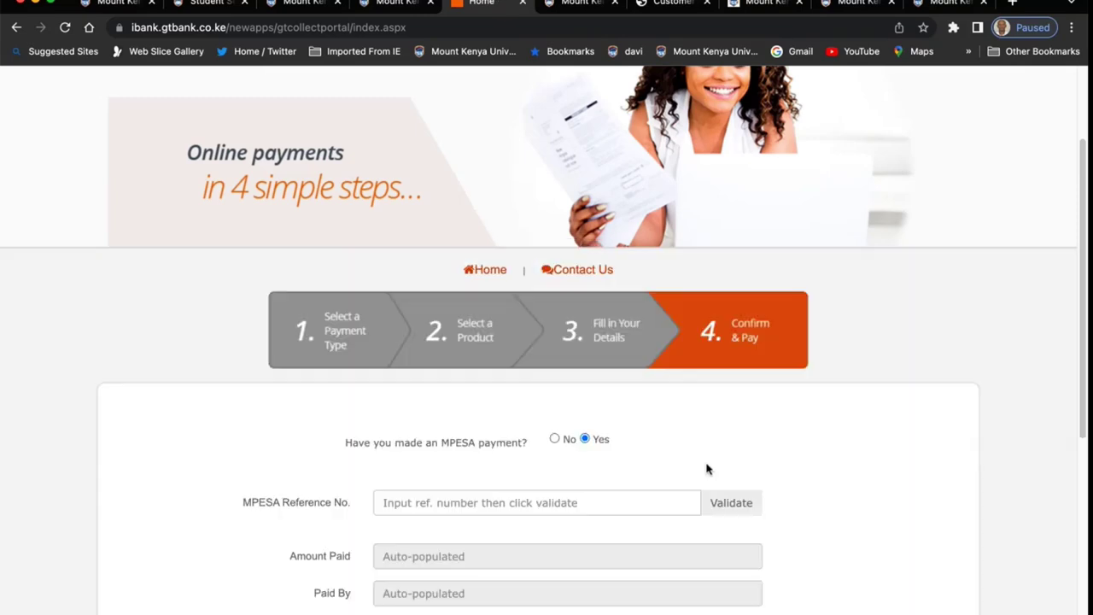
Submit the form with empty MPESA reference and phone fields, then return to the hostel bookings page.
scroll(856, 486, down, 1)
click(539, 472)
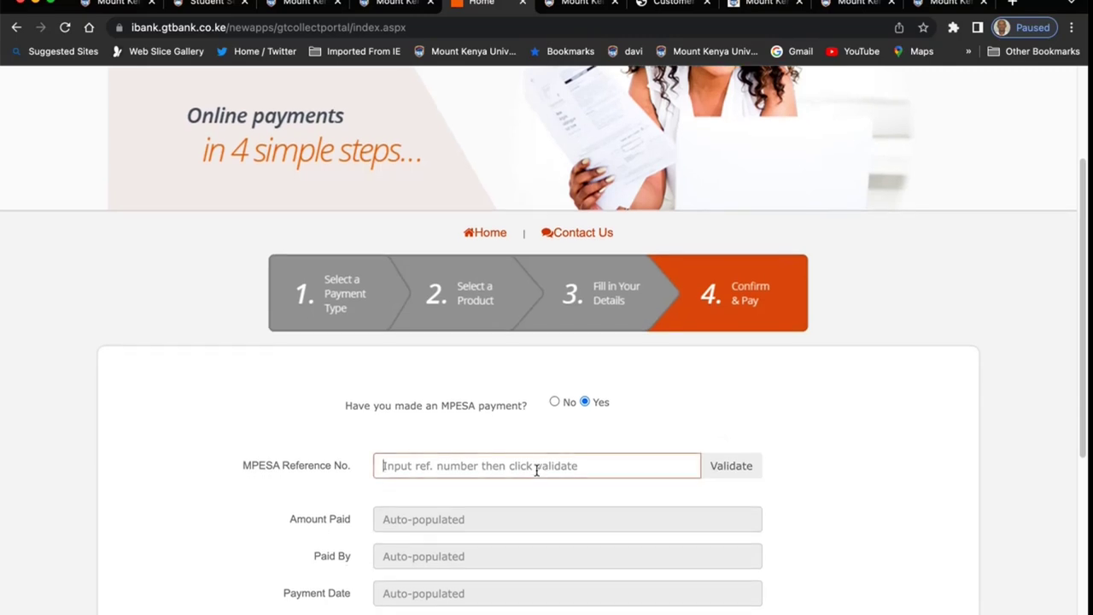
scroll(551, 474, down, 5)
scroll(527, 401, up, 1)
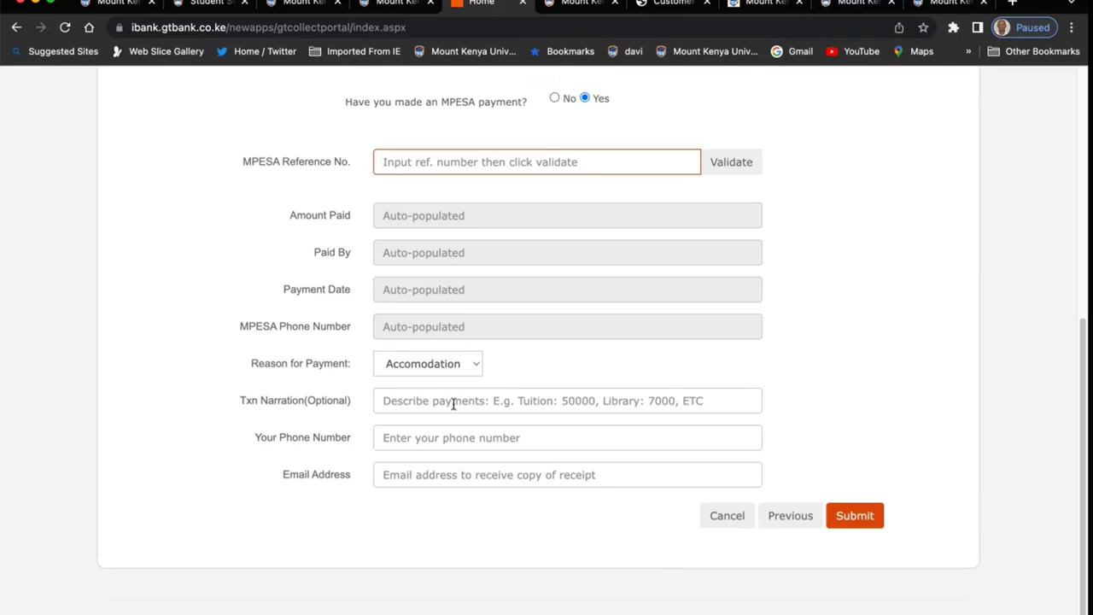
click(456, 436)
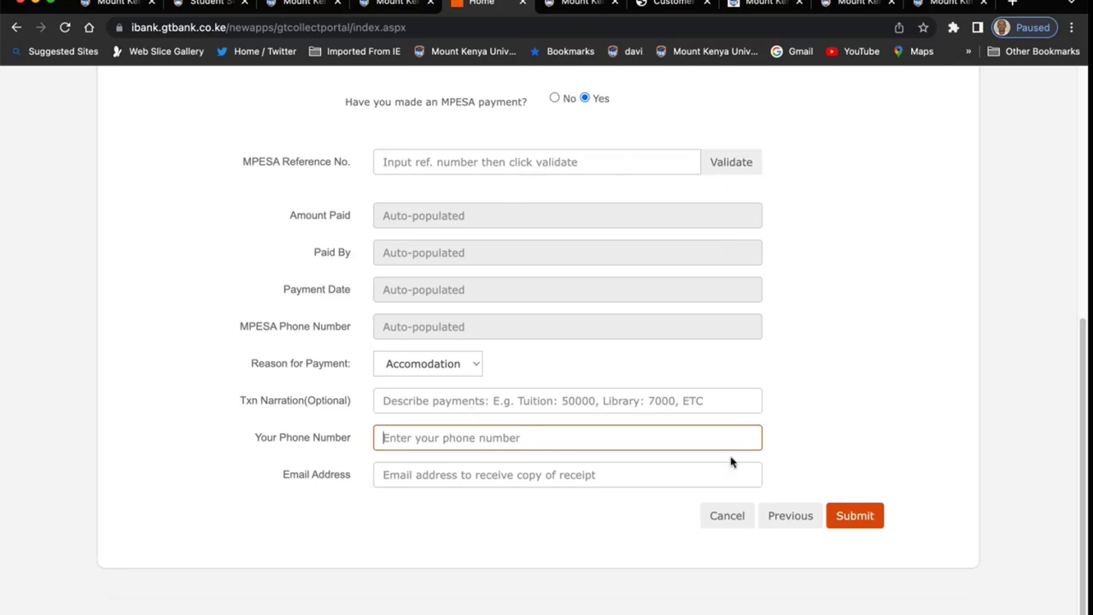
click(859, 523)
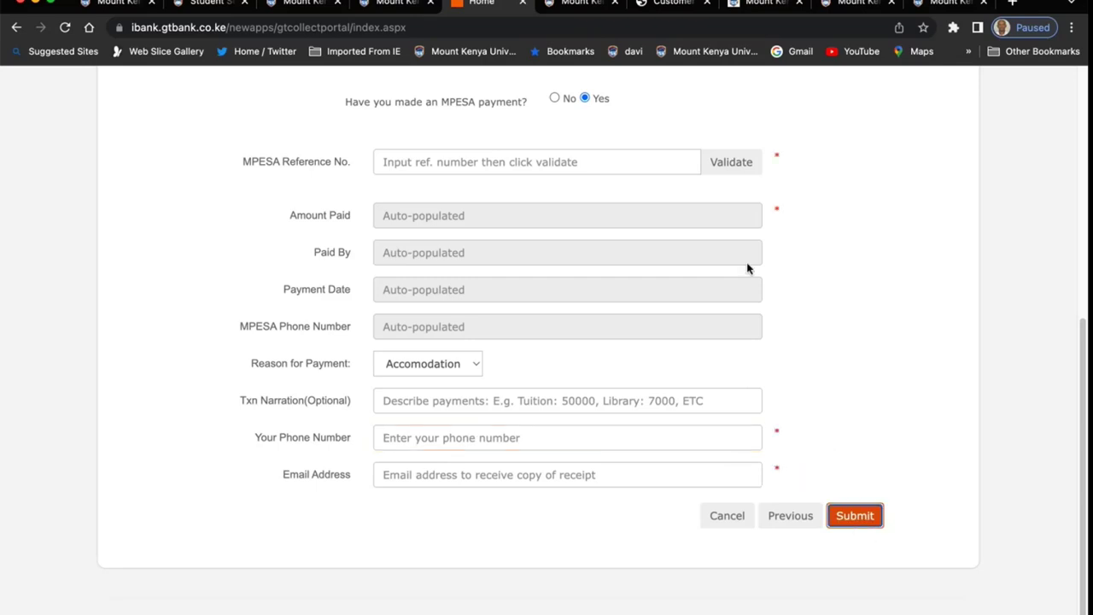
click(383, 7)
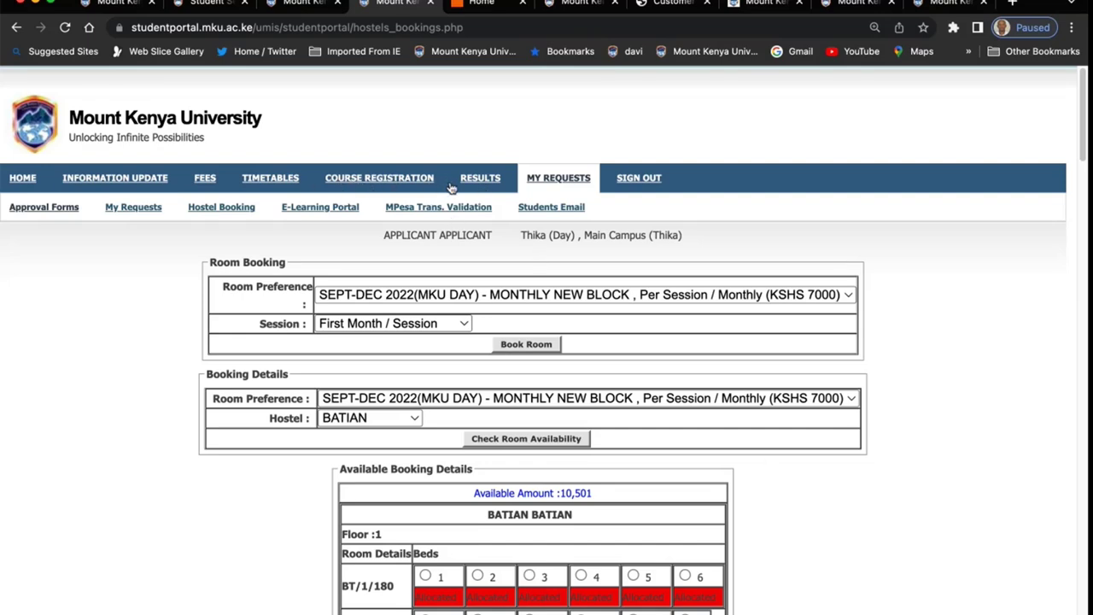
Browse Course Registration's LMS Exam Reg. and Exam Center pages, ending on the Exam Card page.
click(405, 187)
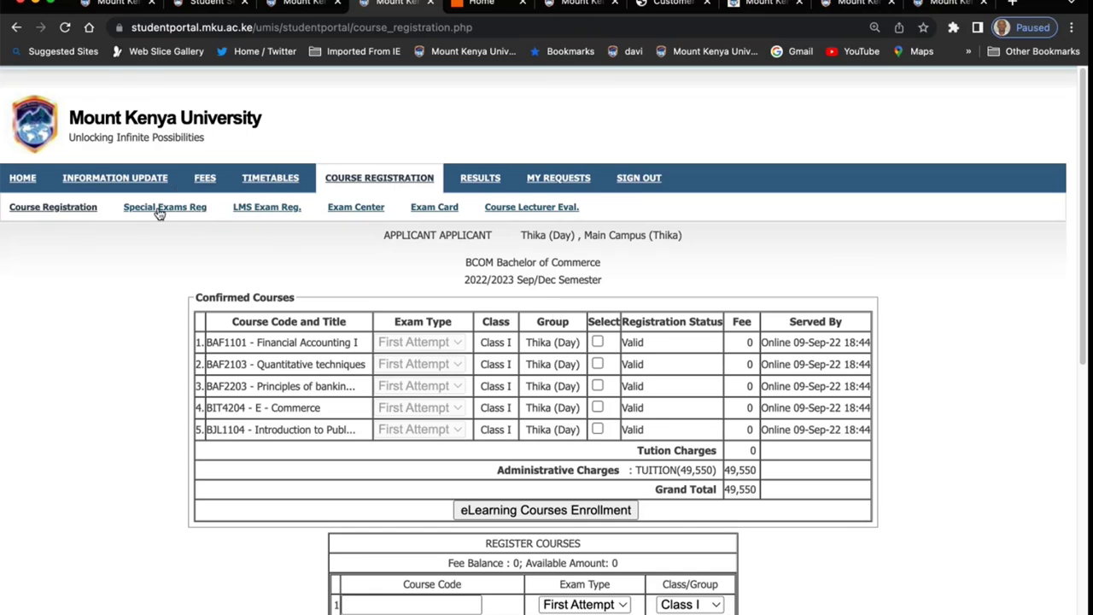
click(267, 209)
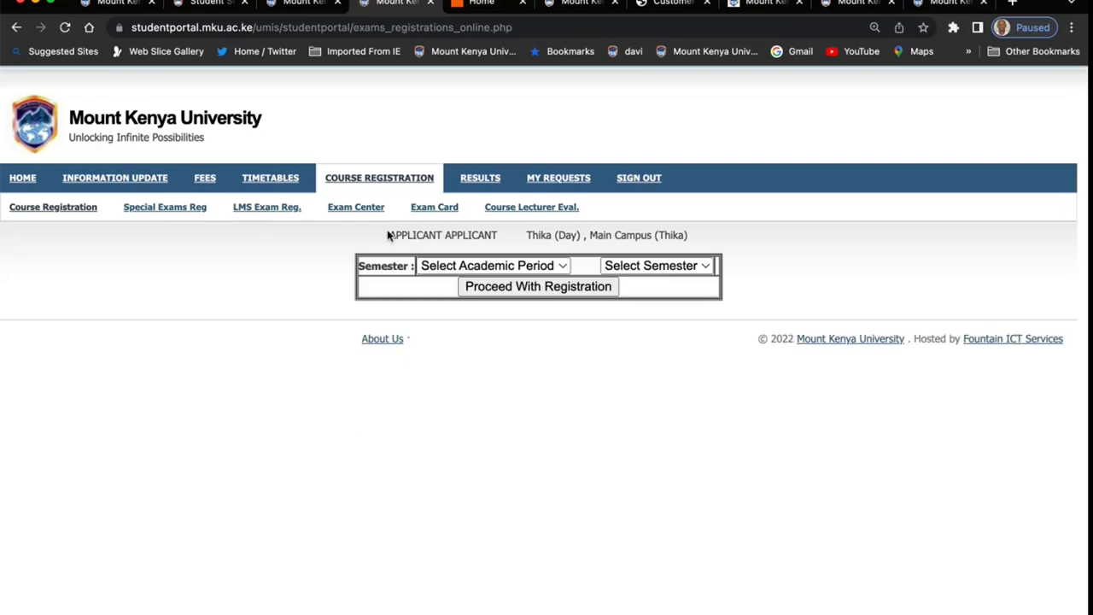
click(433, 266)
click(485, 267)
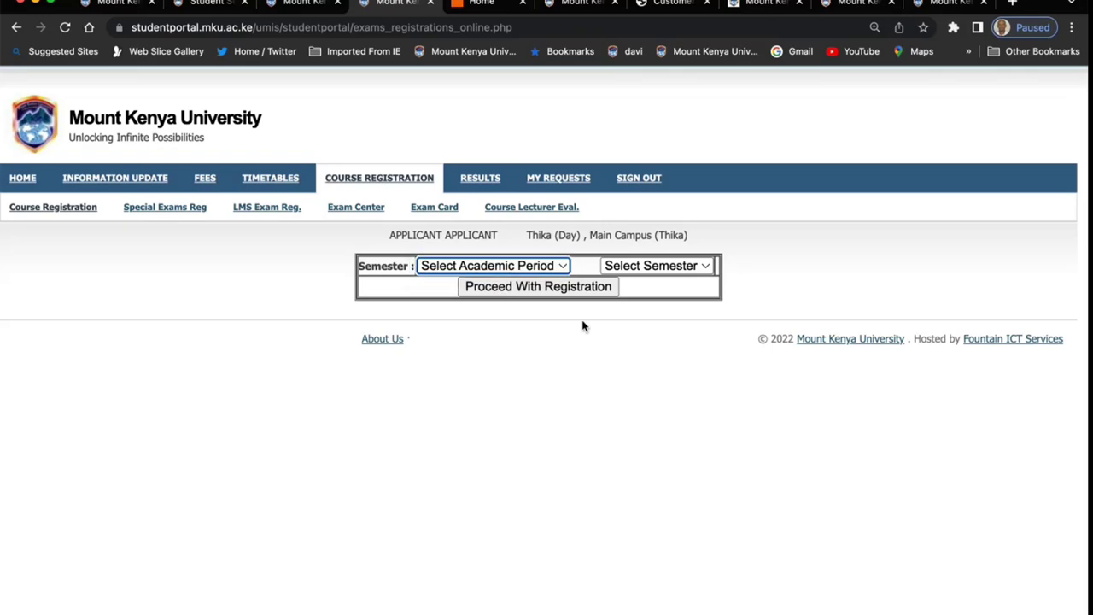
click(352, 209)
click(430, 210)
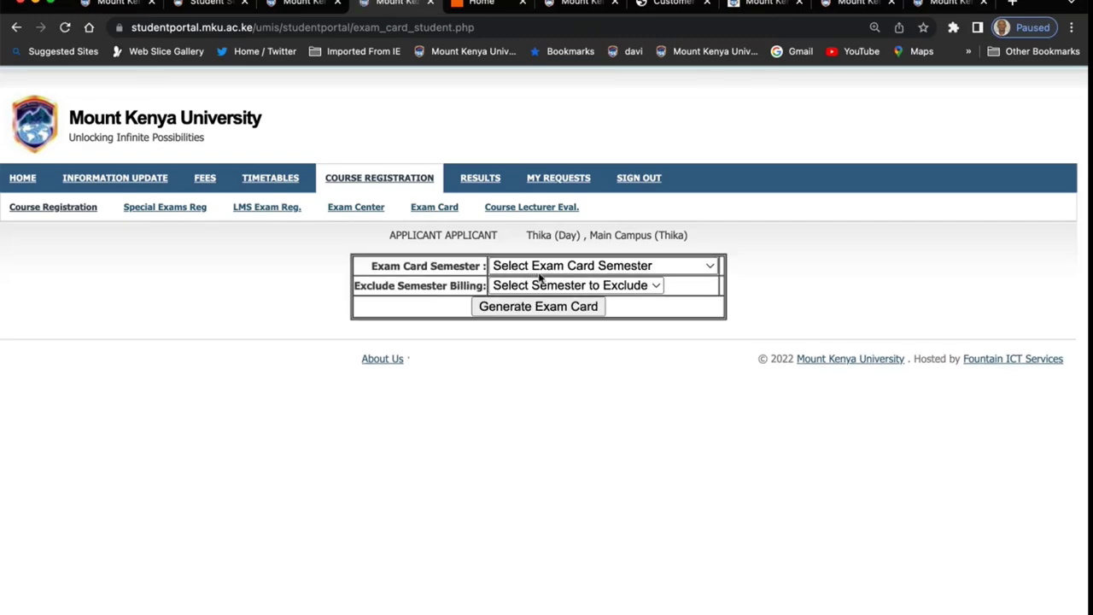
Generate the exam card for the Sep/Dec 2022 semester.
click(540, 266)
click(540, 287)
click(543, 290)
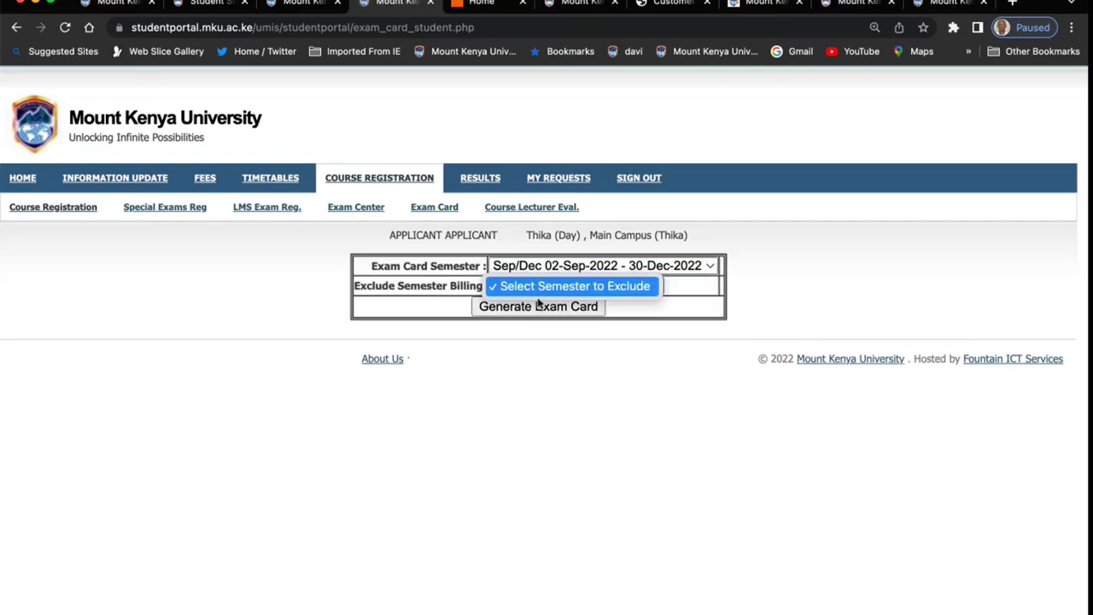
click(547, 290)
click(535, 309)
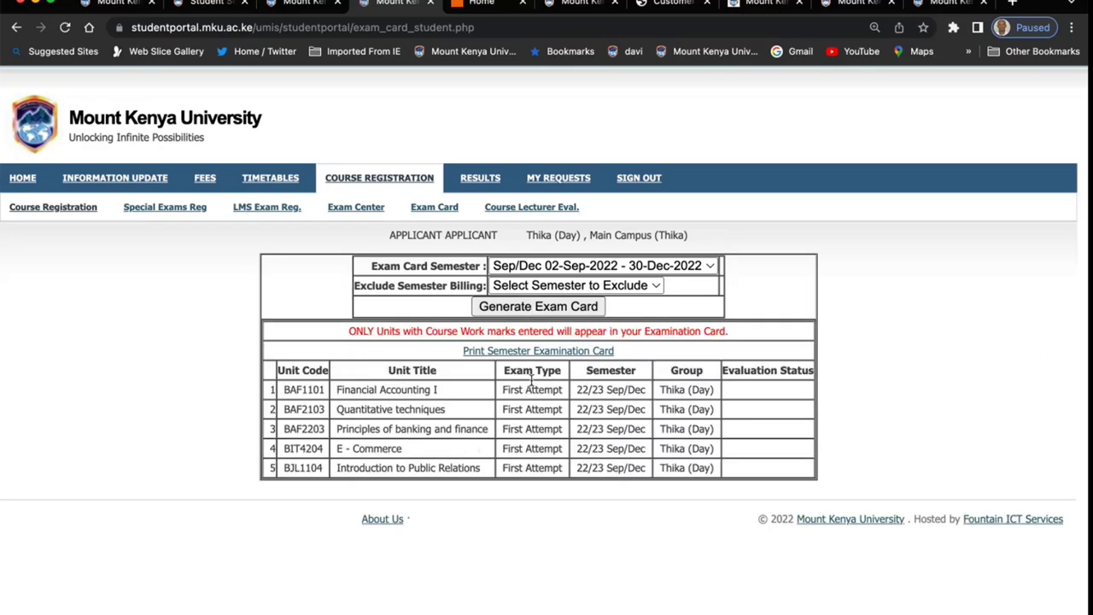
Download the printable semester examination card and open the PDF.
click(556, 354)
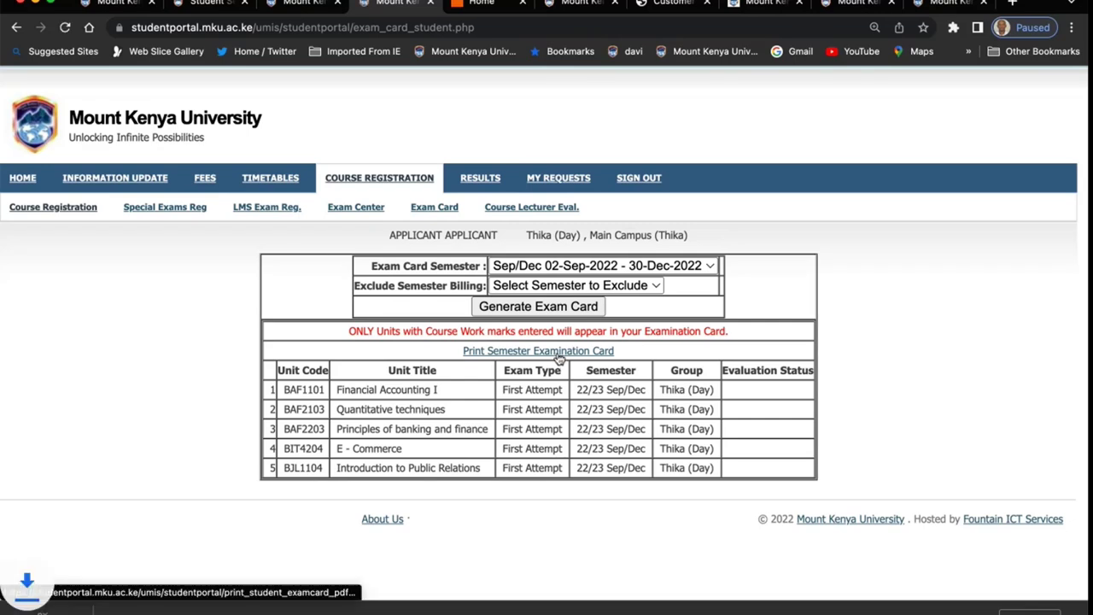
right_click(163, 612)
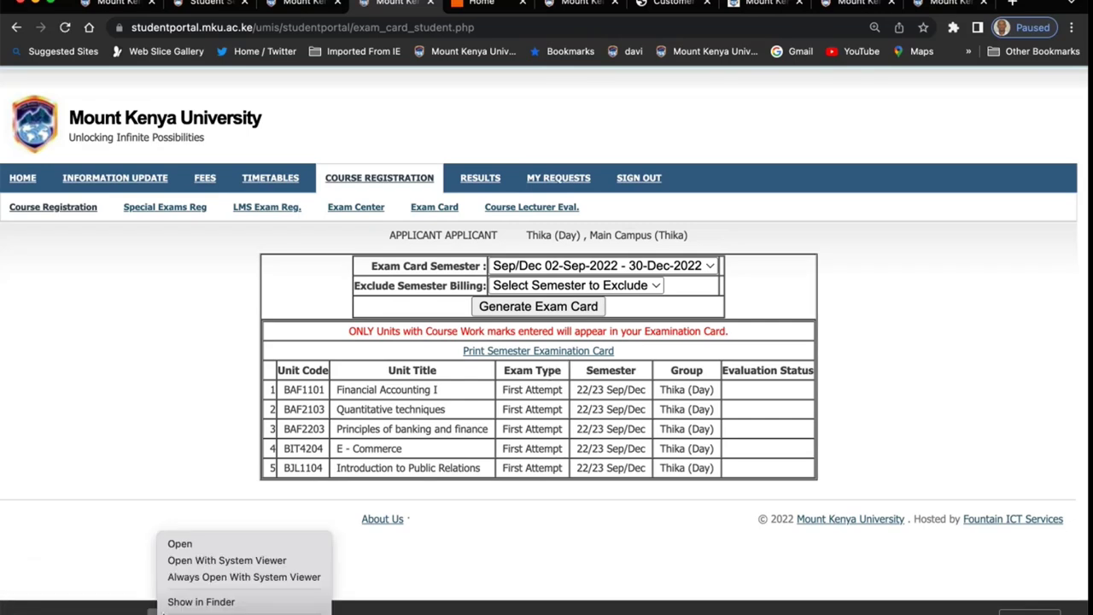
click(179, 544)
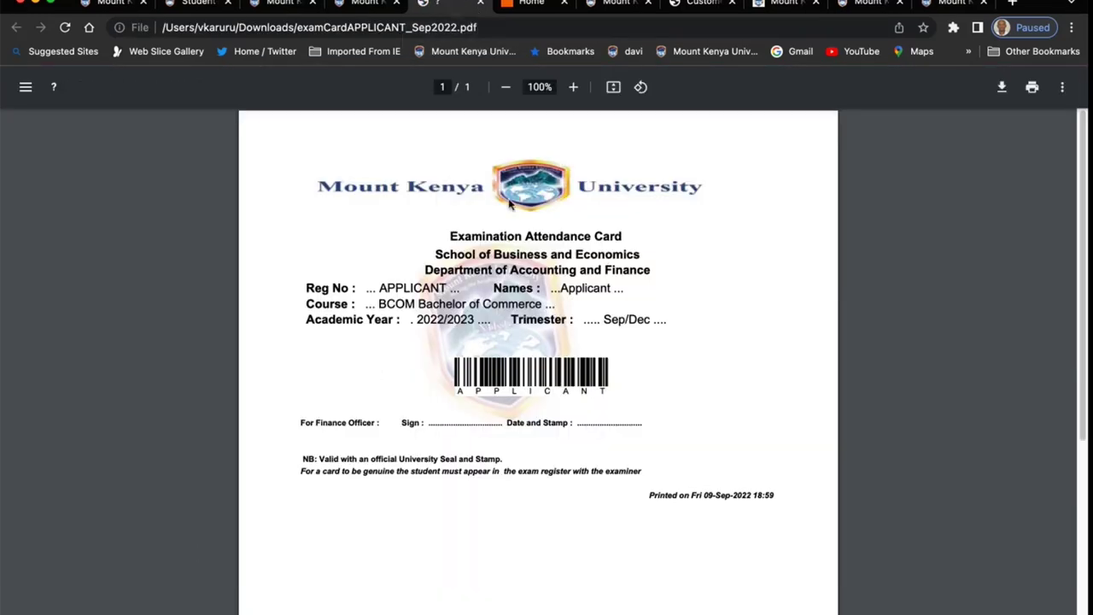
Close the exam card PDF and start lecturer evaluation for Sep/Dec 02-Sep-2022 - 30-Dec-2022.
click(479, 5)
click(479, 4)
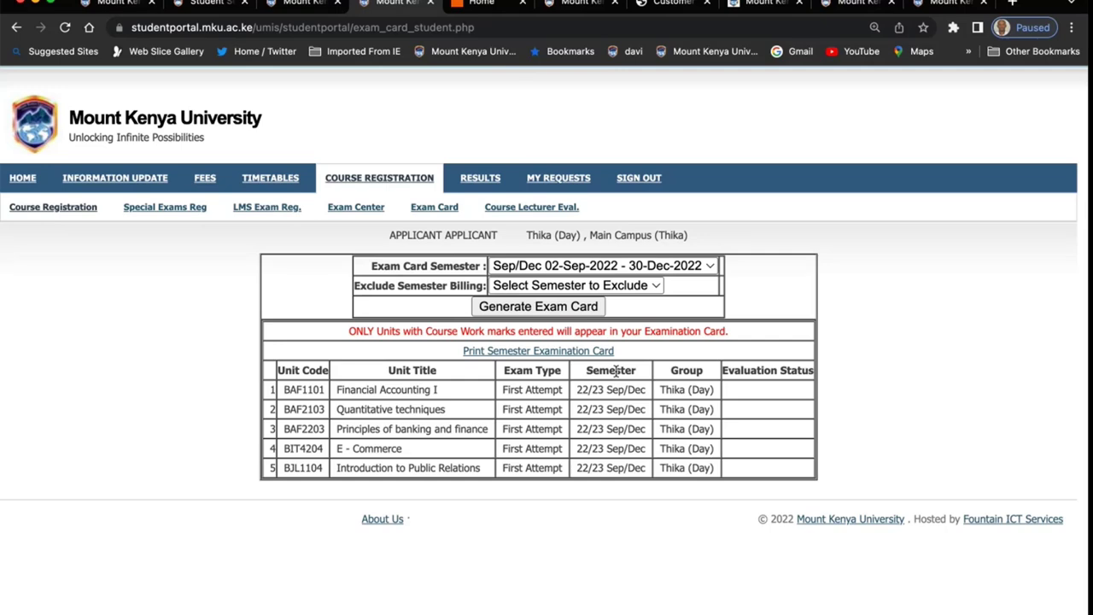
click(538, 210)
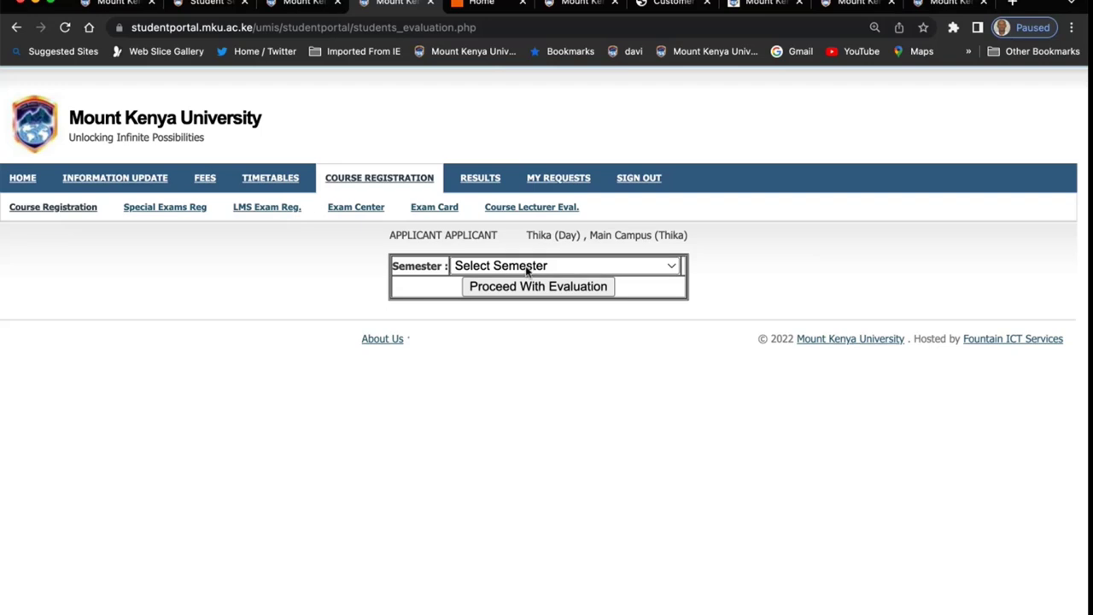
click(527, 266)
click(525, 282)
click(523, 287)
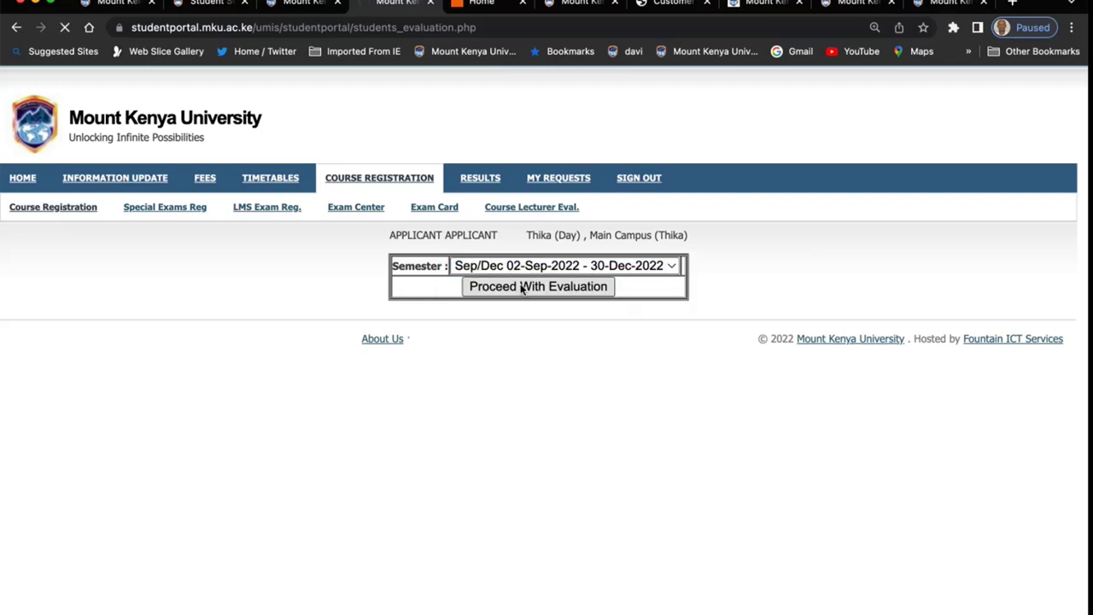